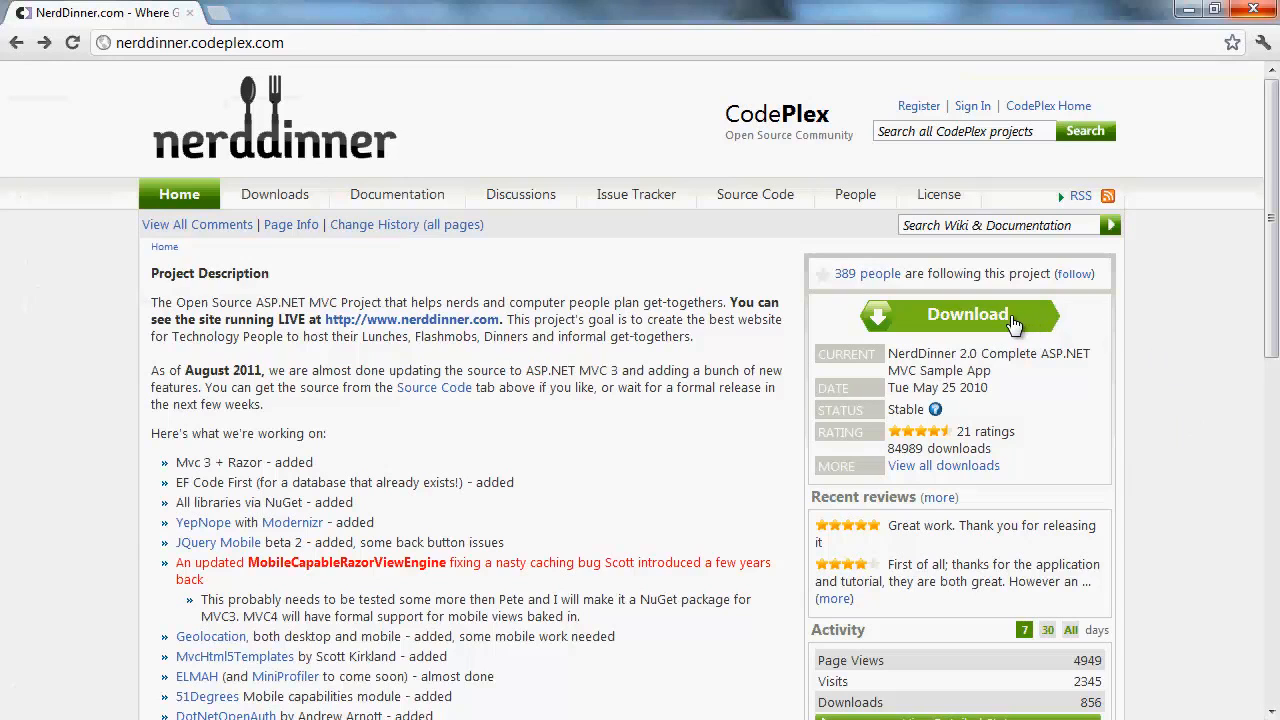
Download NerdDinner_2.0.zip from CodePlex, accept the license, and save it into C:\beanstalk
click(1012, 320)
click(826, 580)
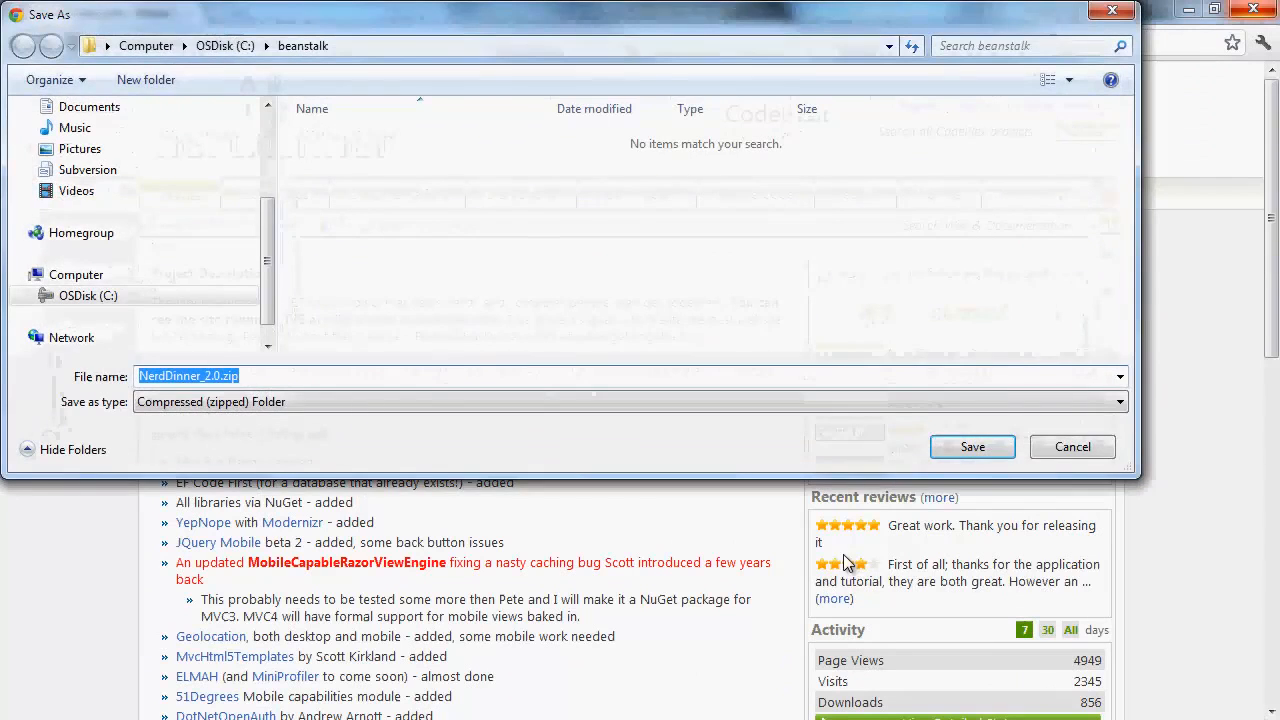
click(971, 447)
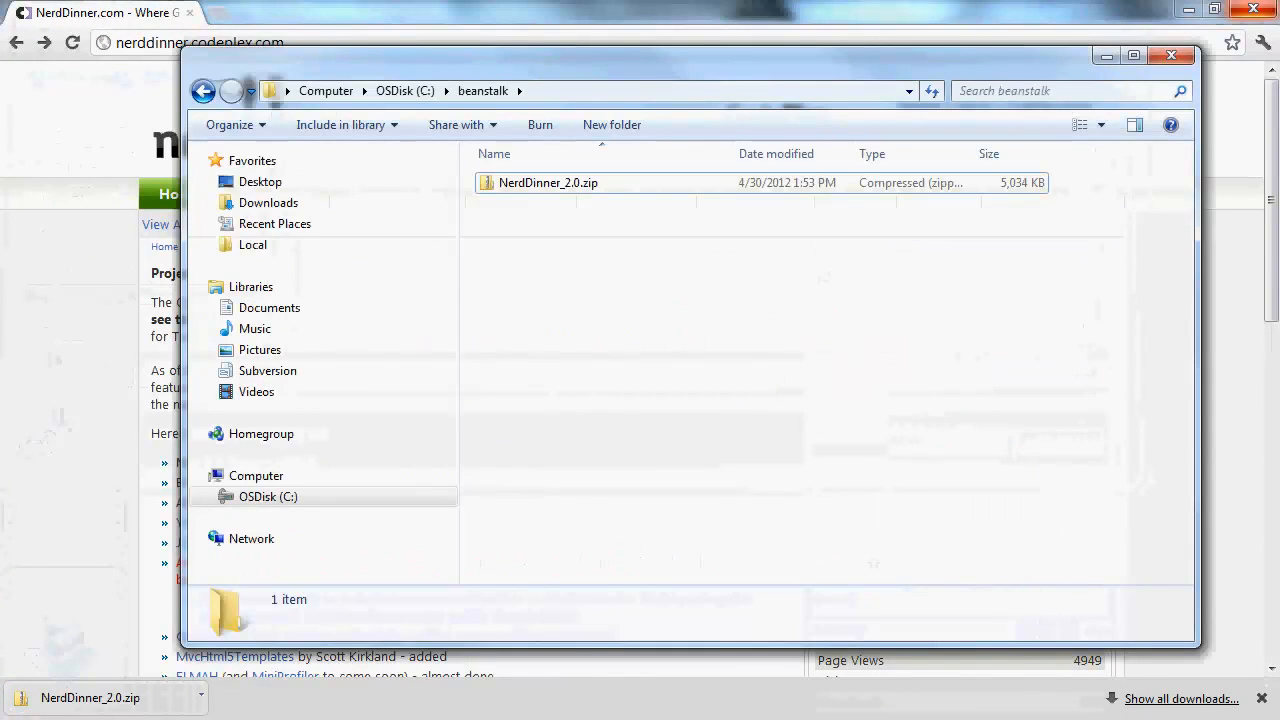
Extract NerdDinner_2.0.zip to the suggested C:\beanstalk\NerdDinner_2.0 folder
right_click(563, 186)
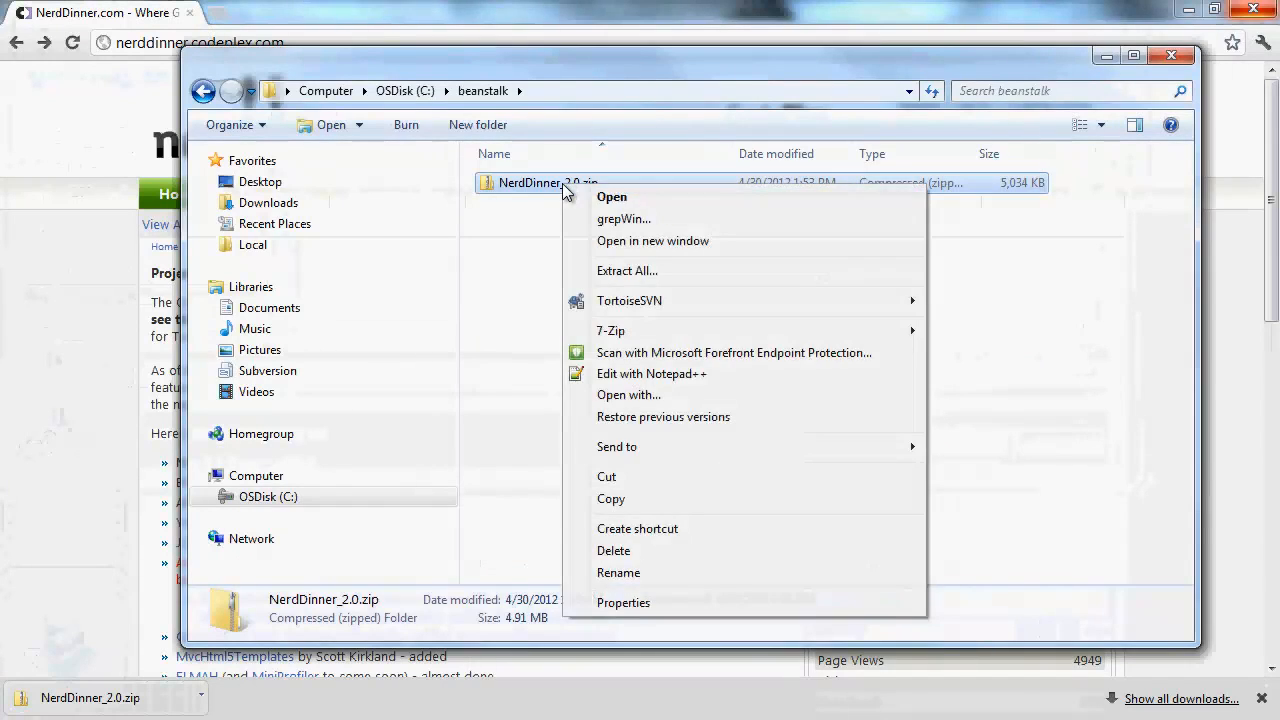
click(620, 275)
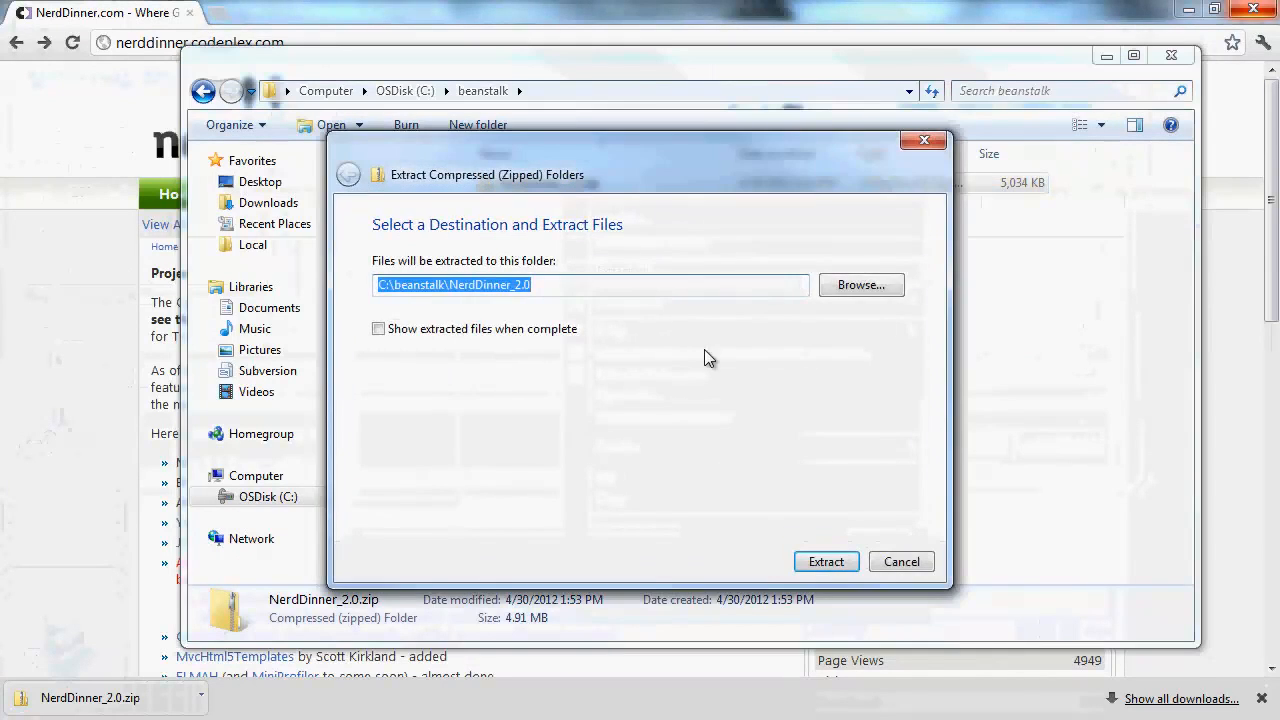
click(843, 564)
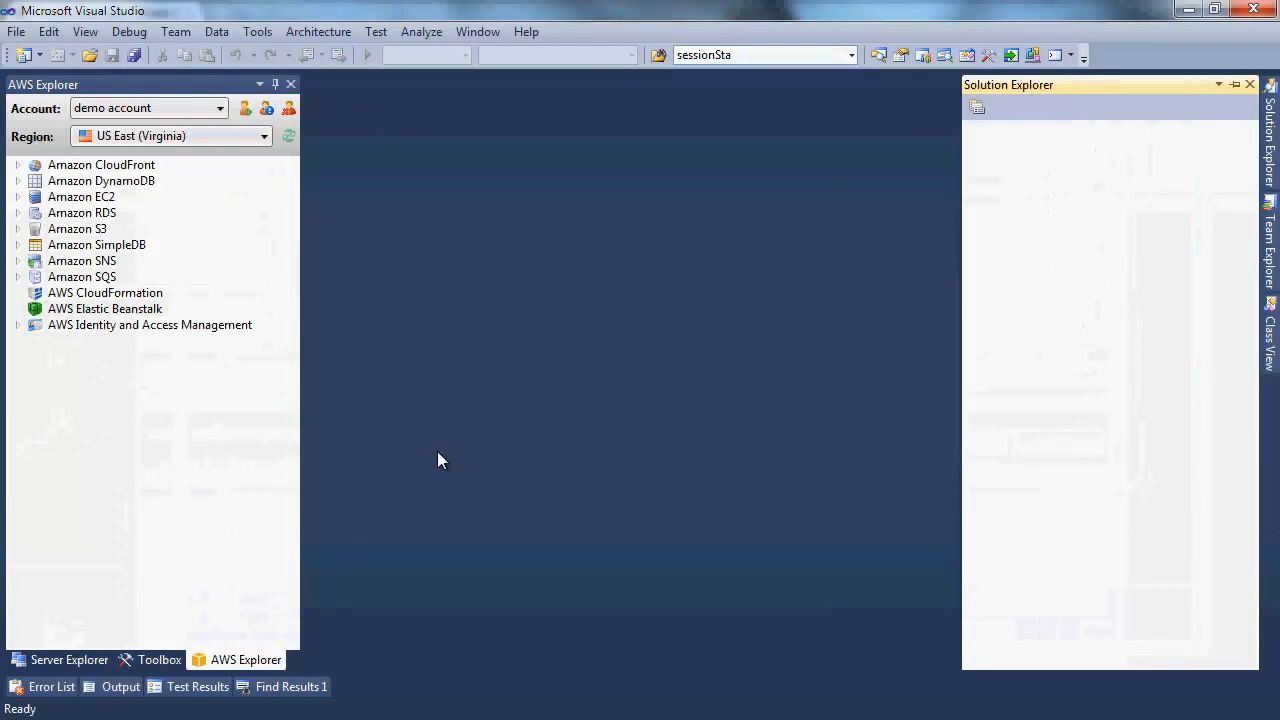
Open NerdDinner.sln from NerdDinner_2.0, past the security warning, and expand App_Data to show NerdDinner.mdf
click(16, 31)
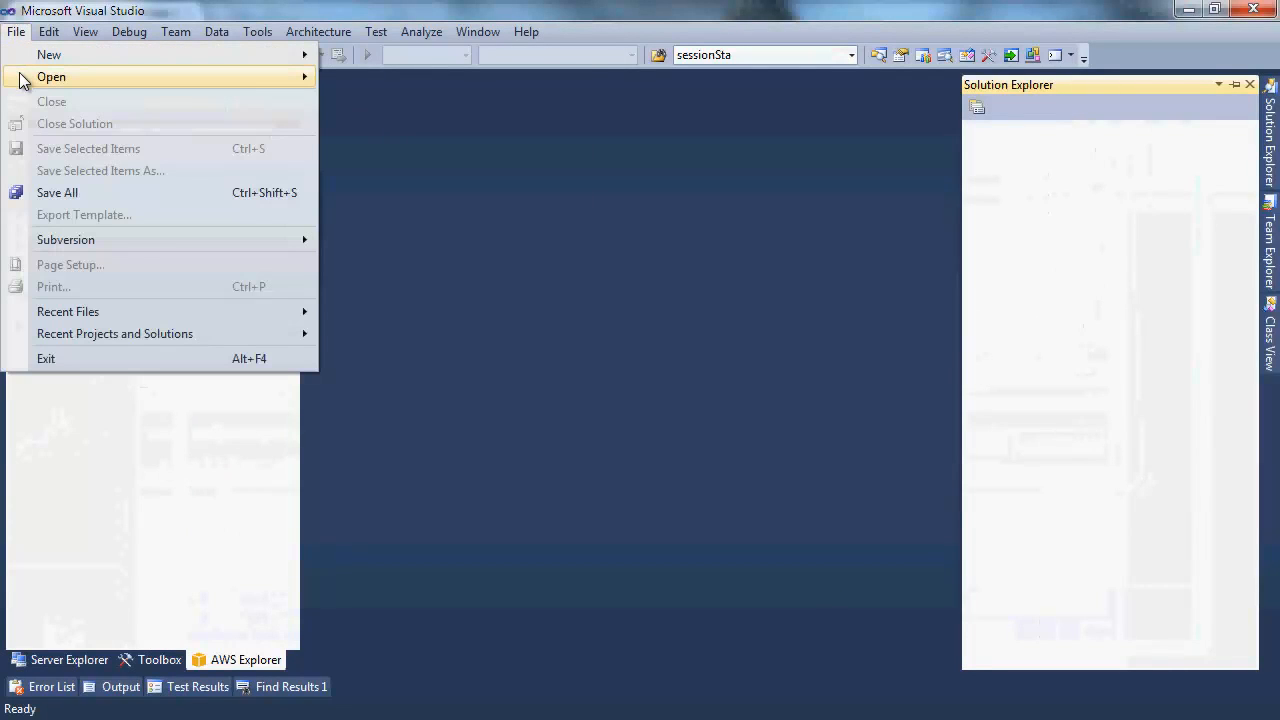
mouse_move(258, 87)
click(378, 80)
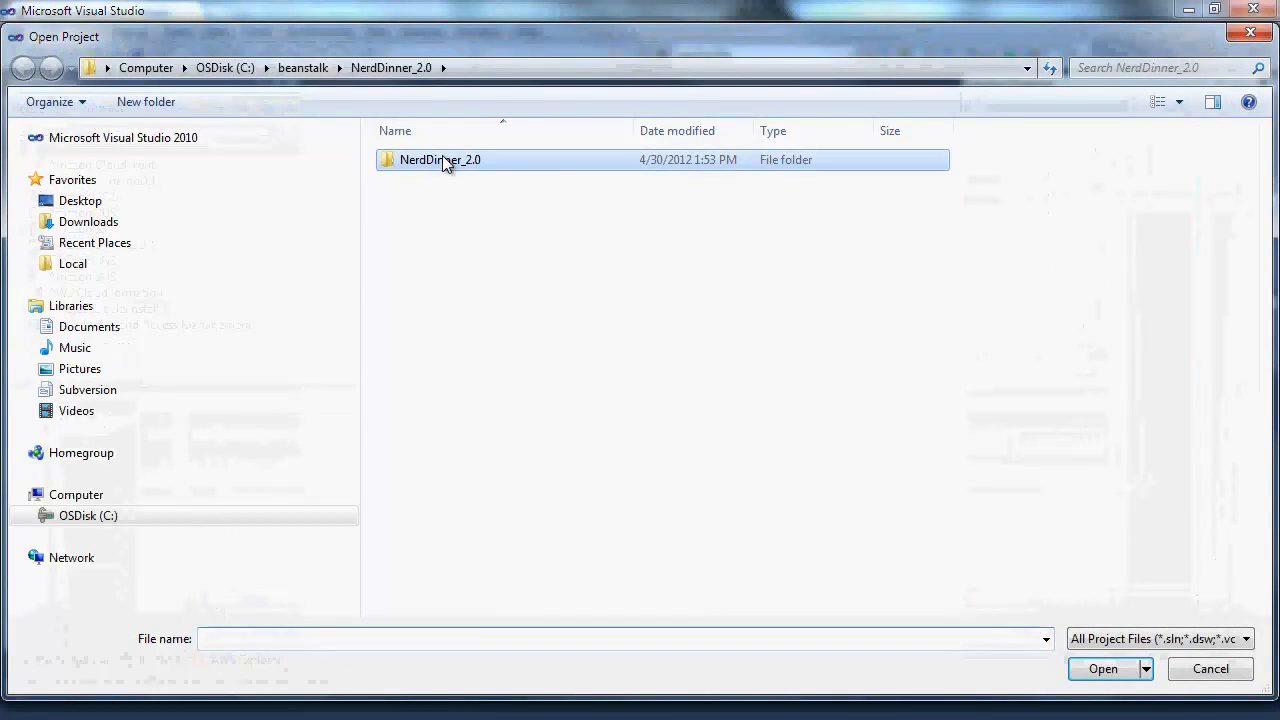
double_click(443, 162)
double_click(446, 222)
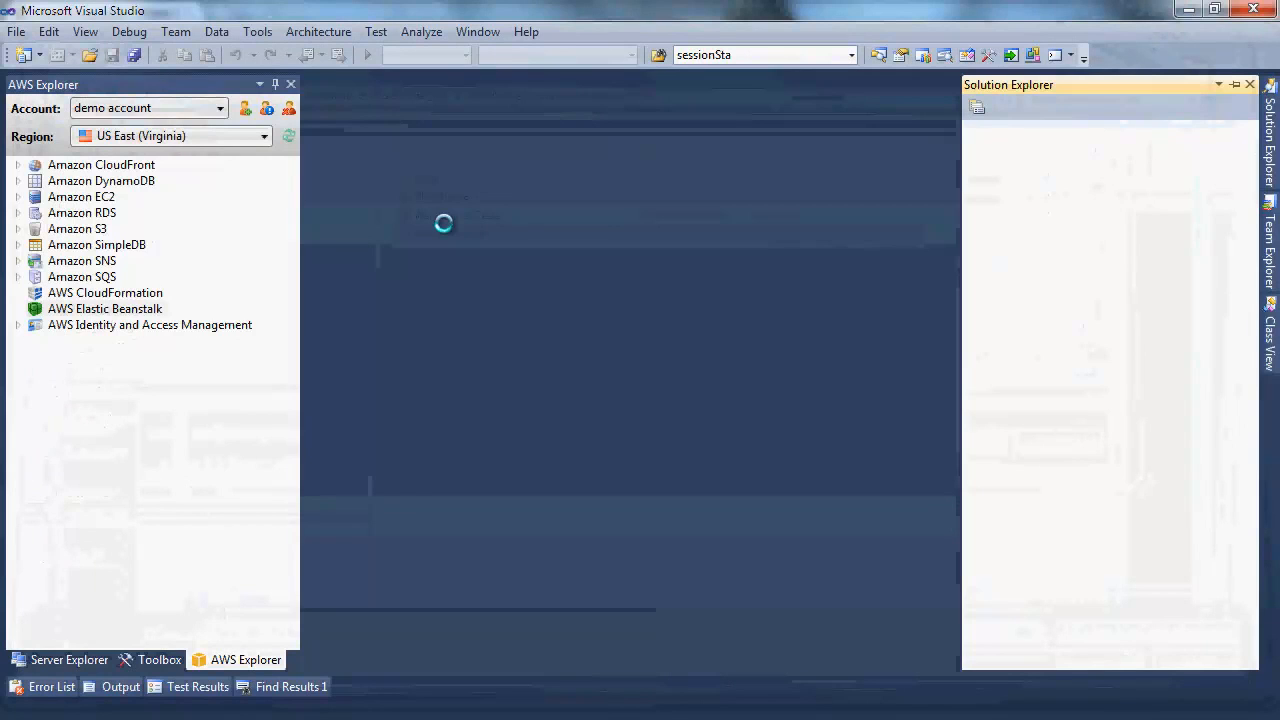
click(536, 416)
click(781, 447)
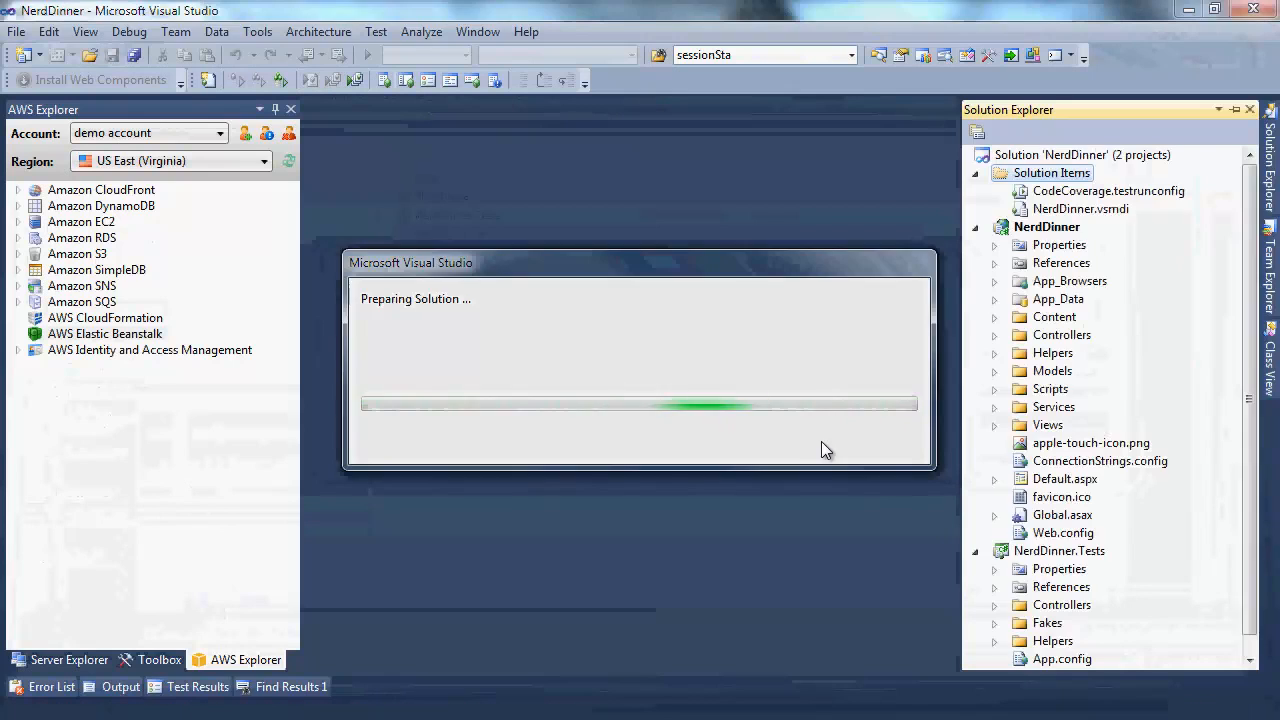
click(994, 299)
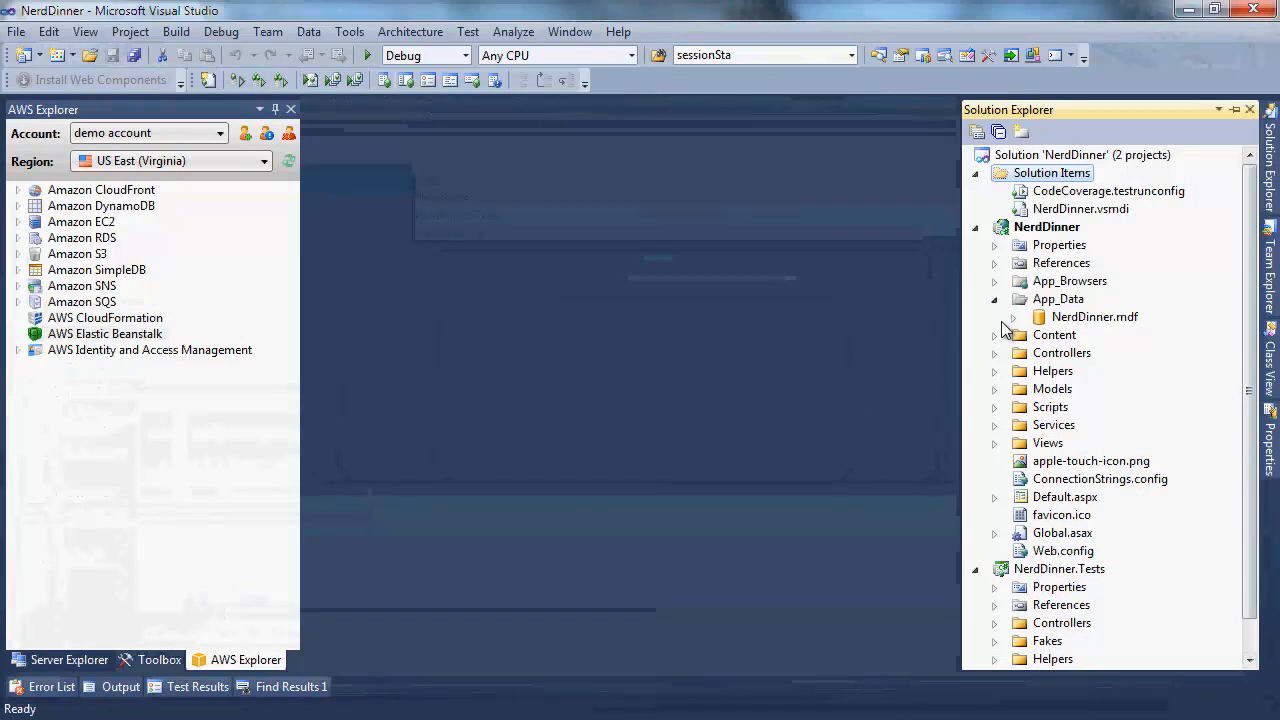
click(78, 659)
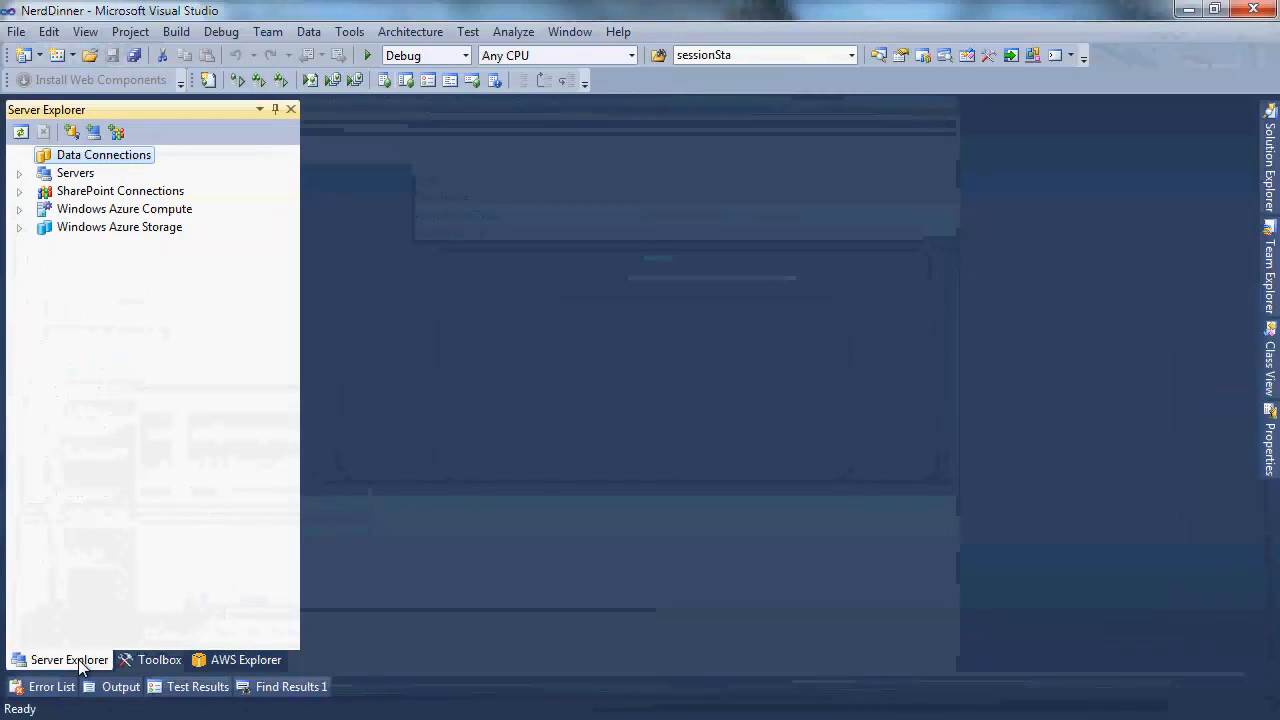
Add a Microsoft SQL Server Database File connection to App_Data\NerdDinner.mdf in Server Explorer
right_click(76, 160)
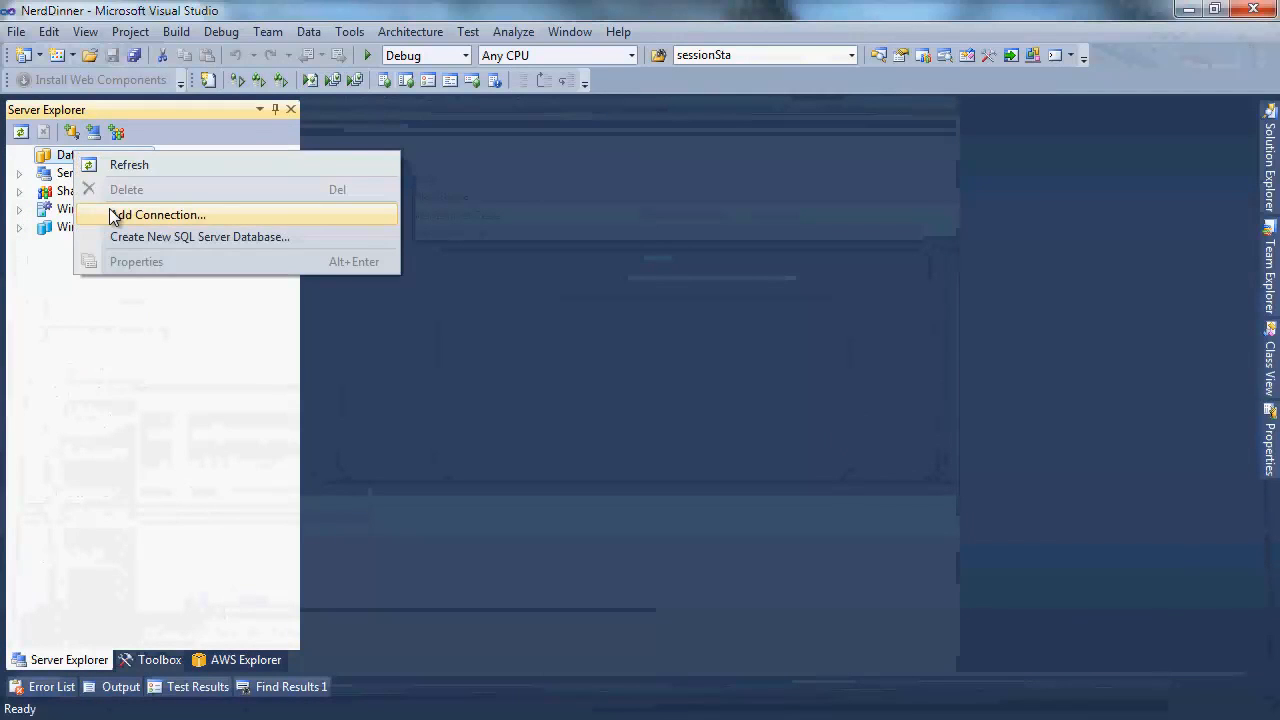
click(150, 215)
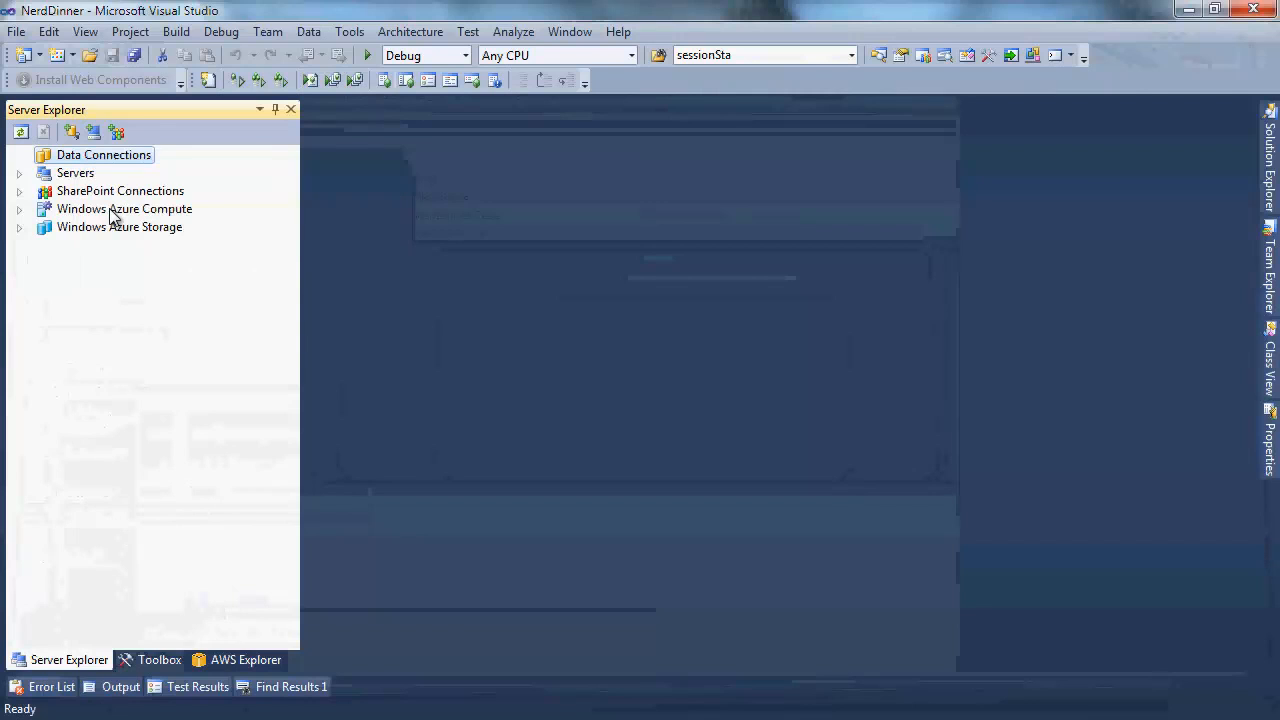
click(512, 344)
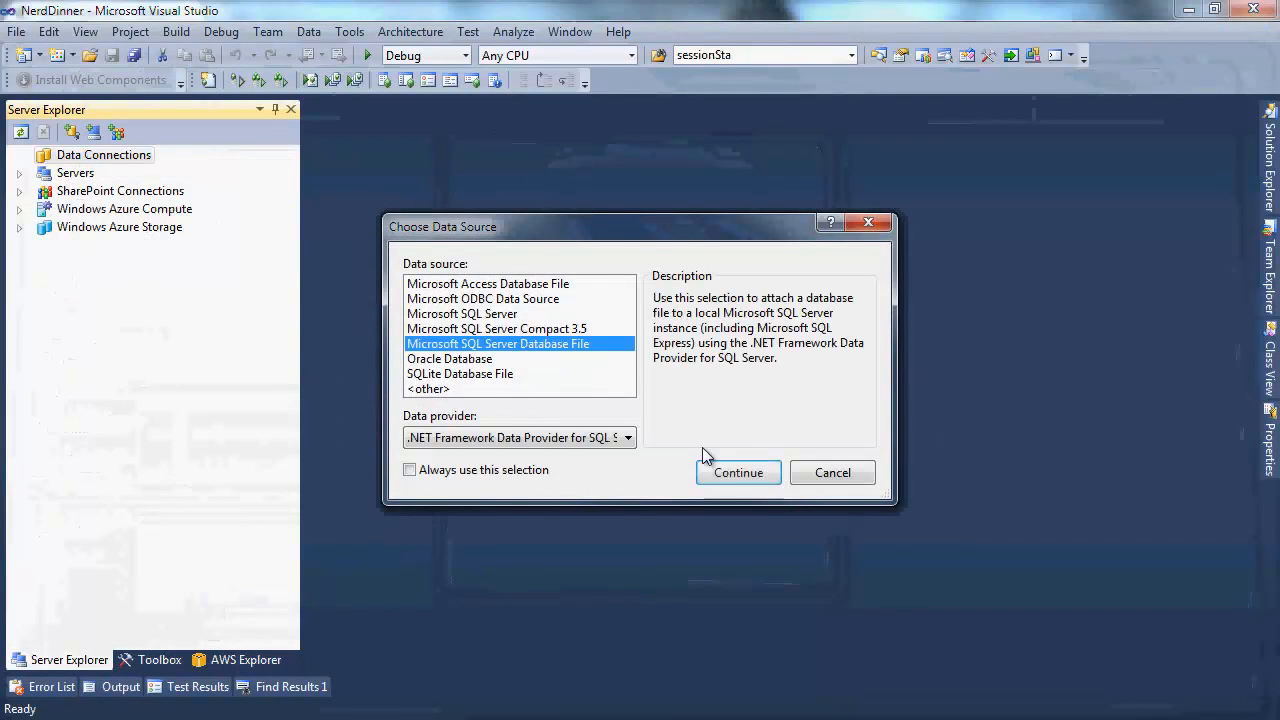
click(738, 473)
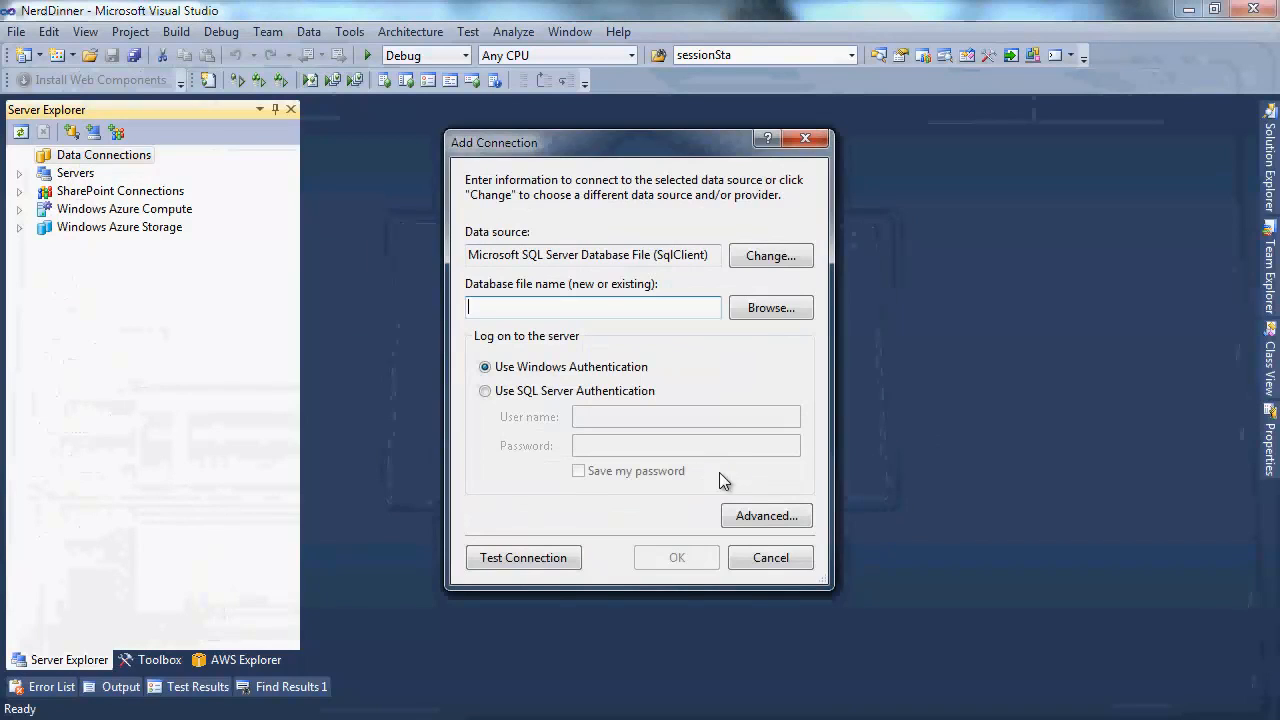
click(760, 310)
click(459, 202)
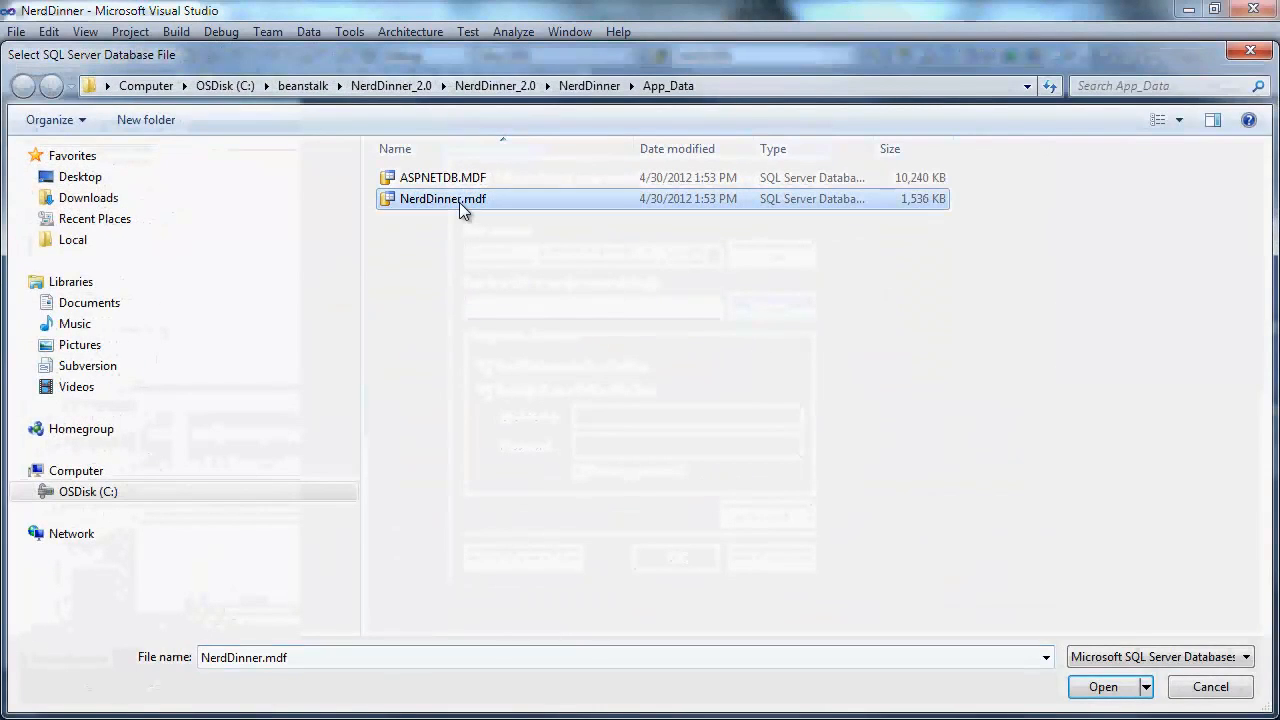
double_click(459, 202)
click(674, 557)
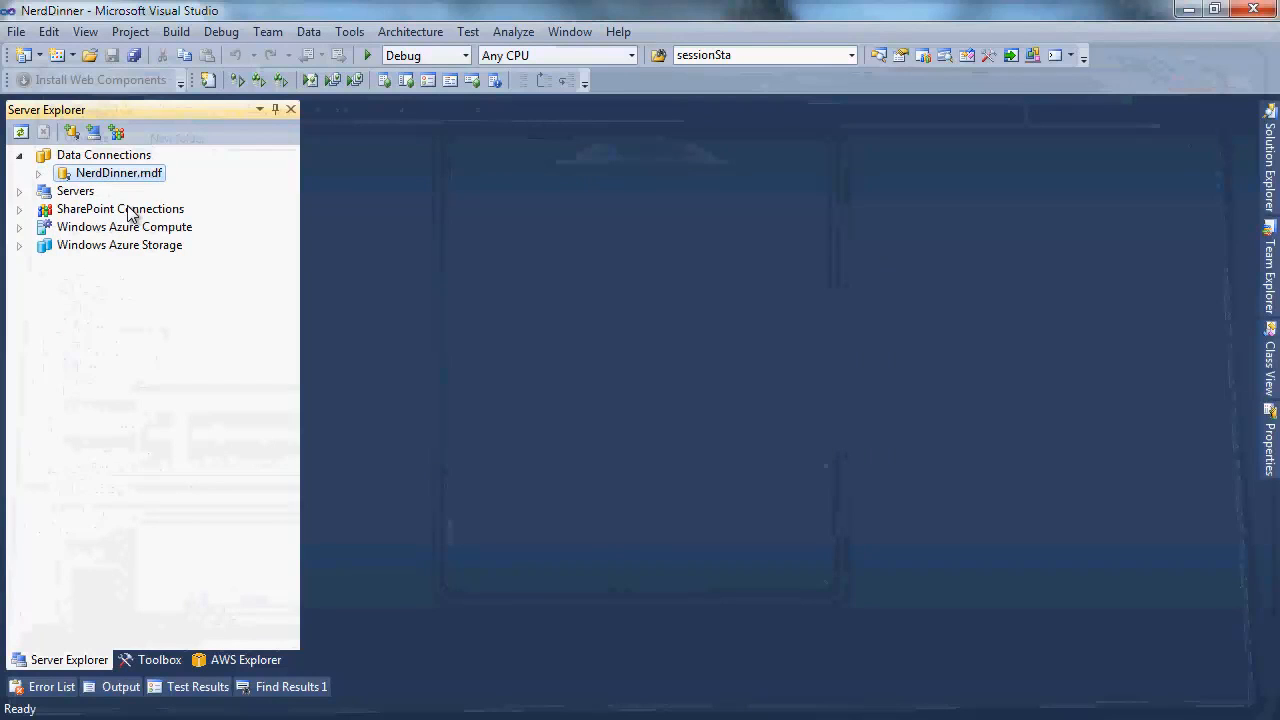
Publish NerdDinner.mdf schema and data to c:\beanstalk\NerdDinnerDatabaseSetup.sql with default options
right_click(68, 178)
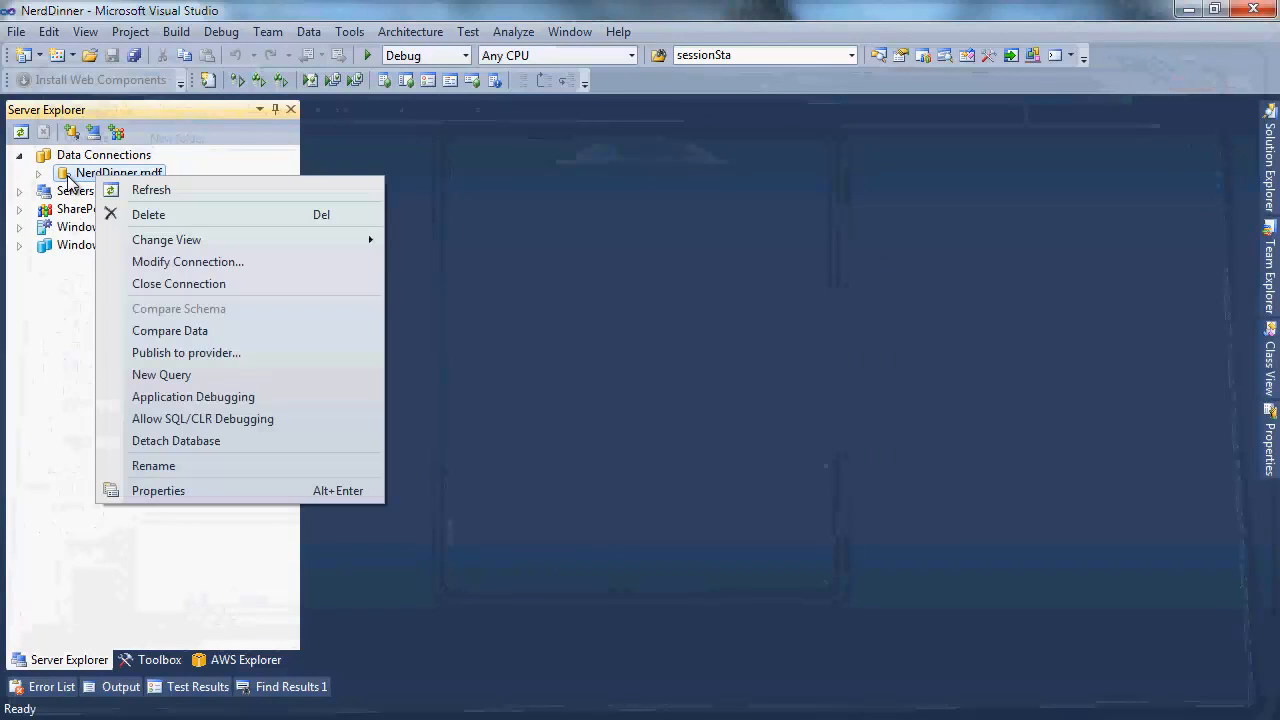
click(167, 352)
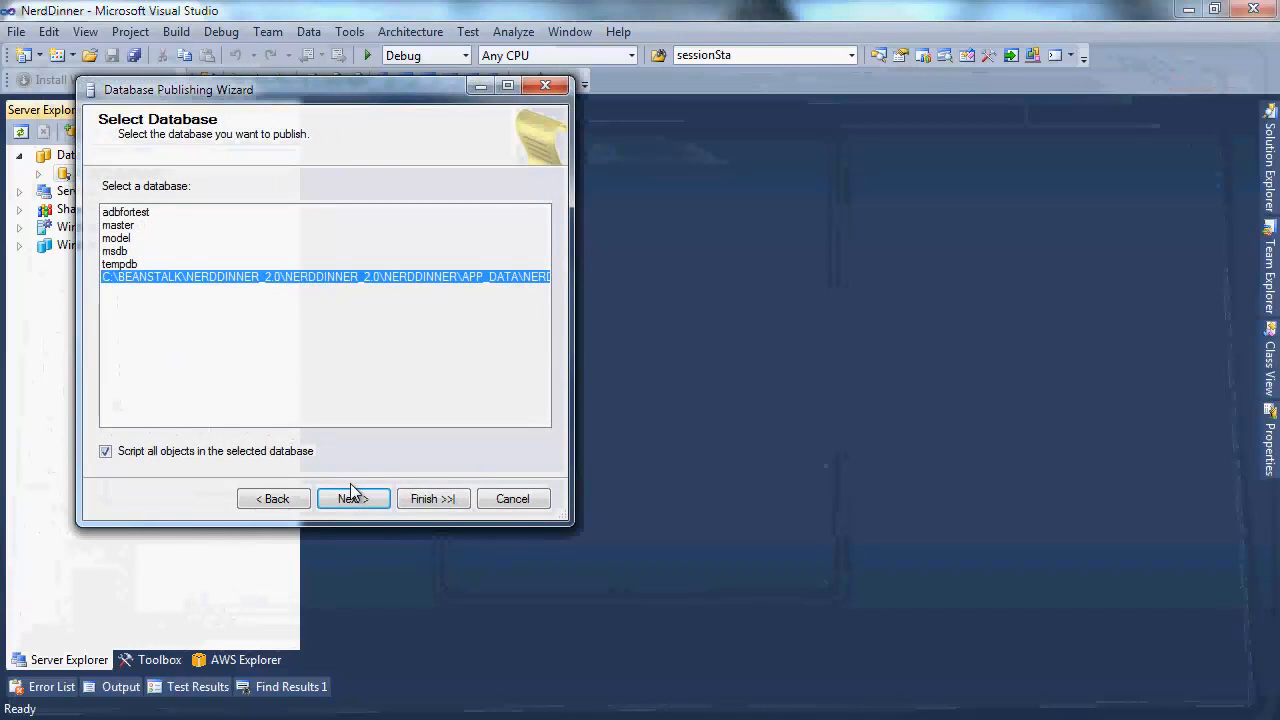
click(358, 497)
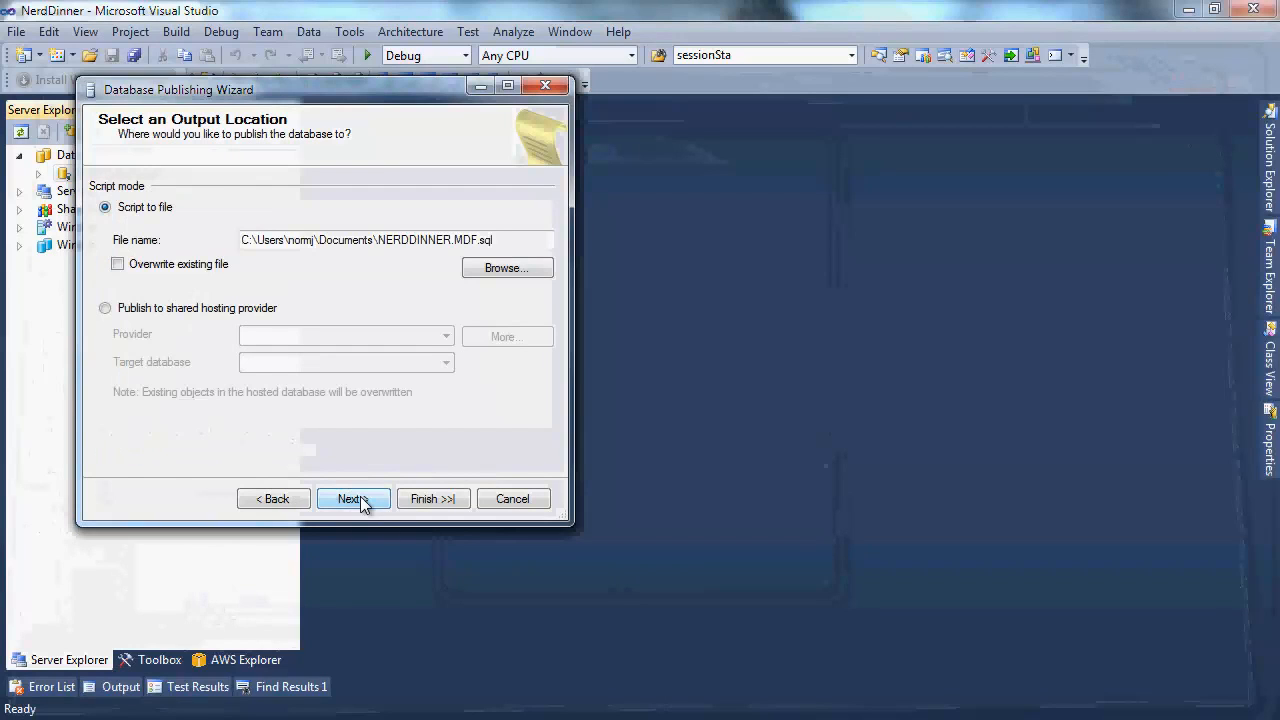
drag(548, 240, 228, 219)
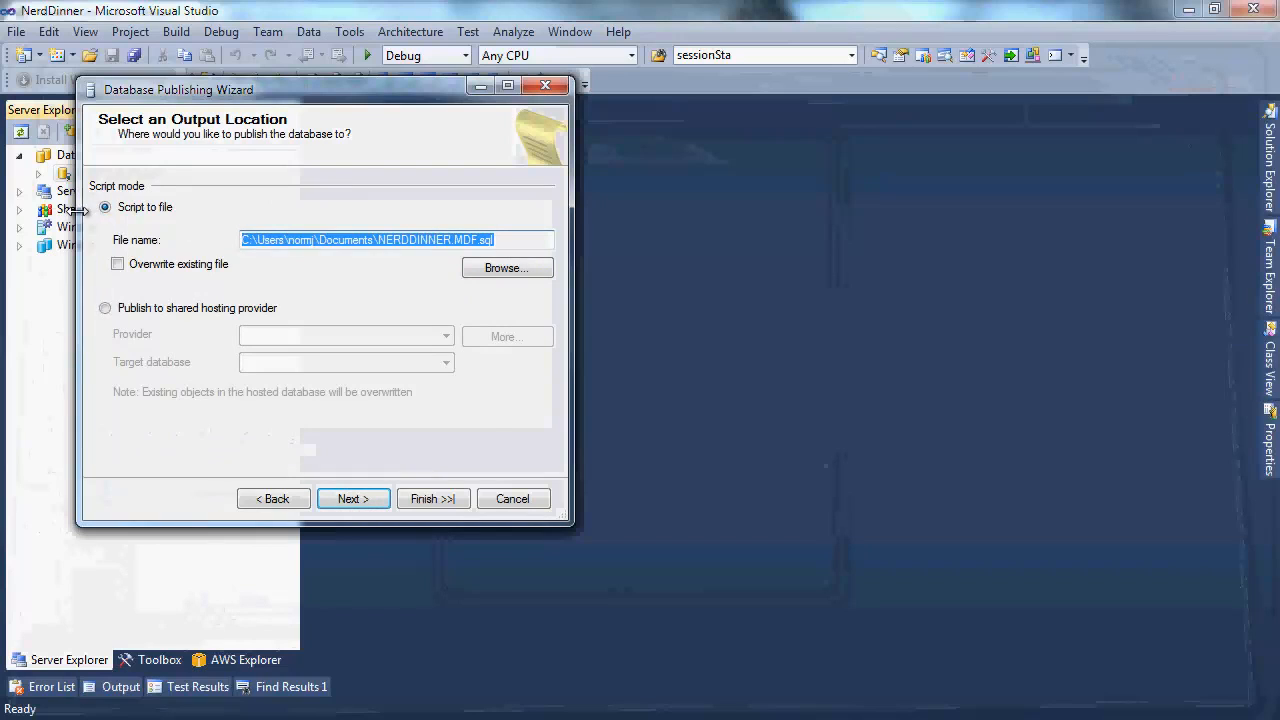
text(c:eans)
text(talk\)
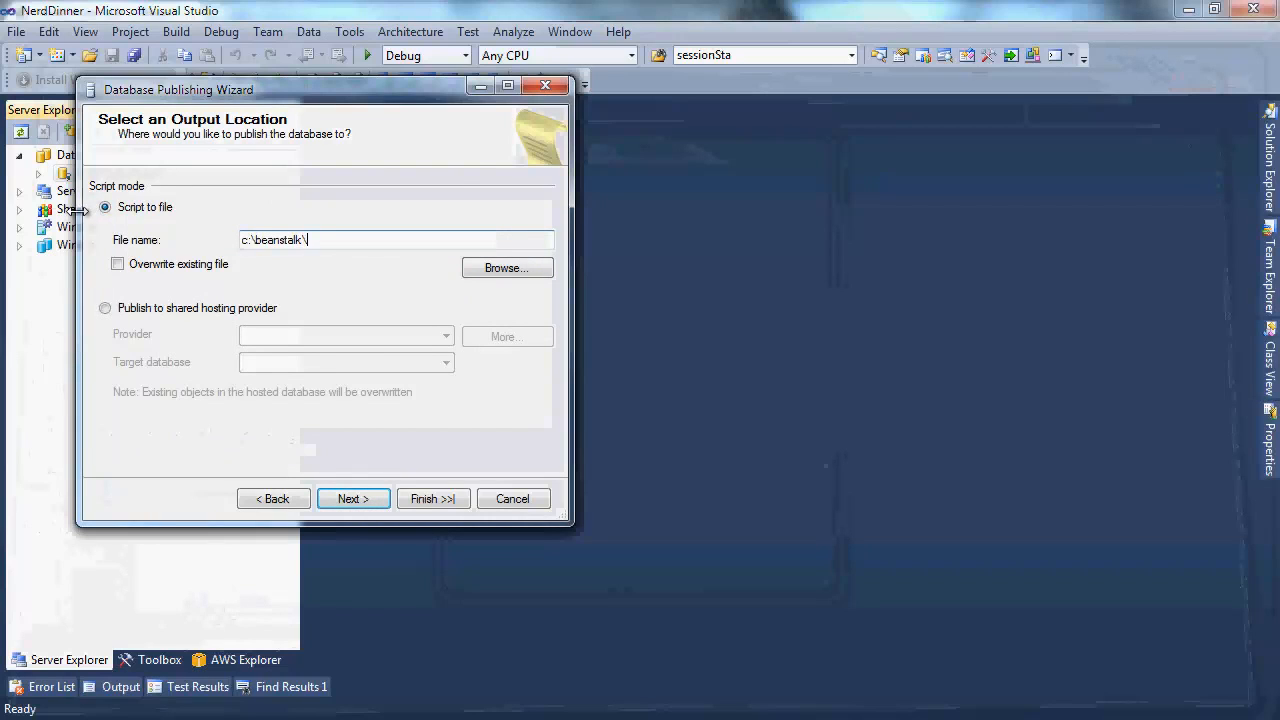
text(NerdDinnerDatabaseSetup.sql)
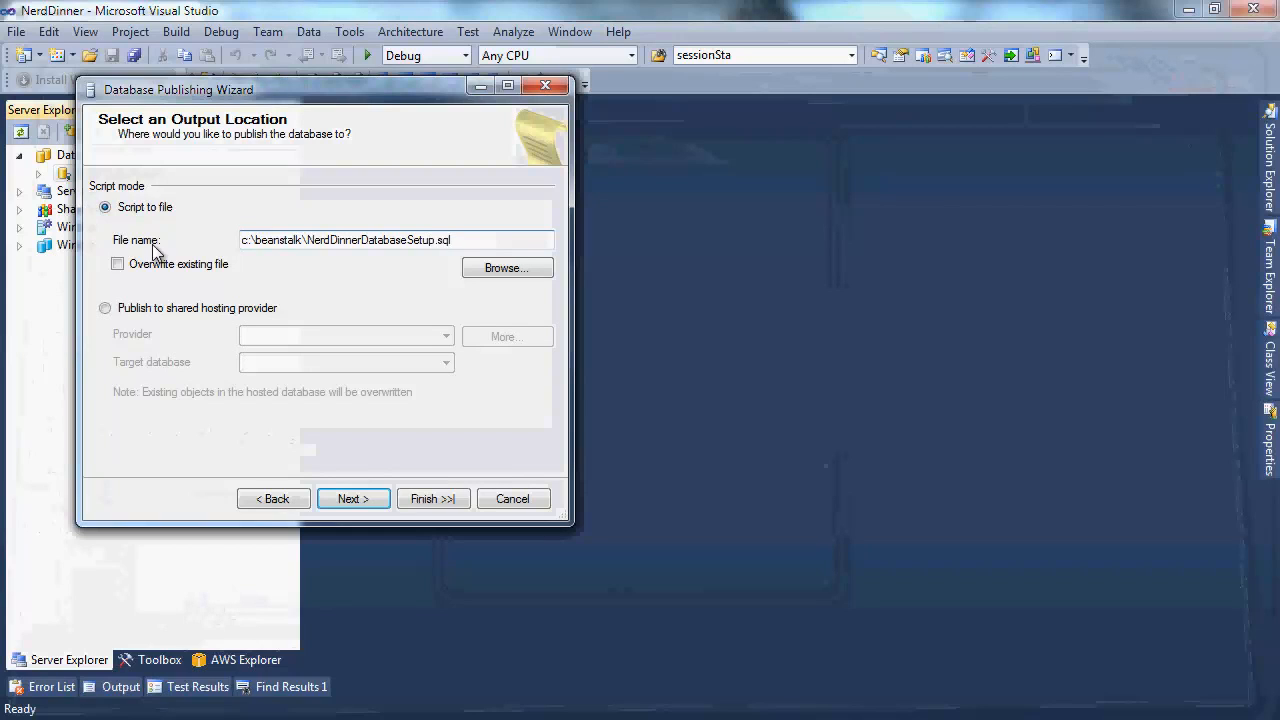
click(366, 496)
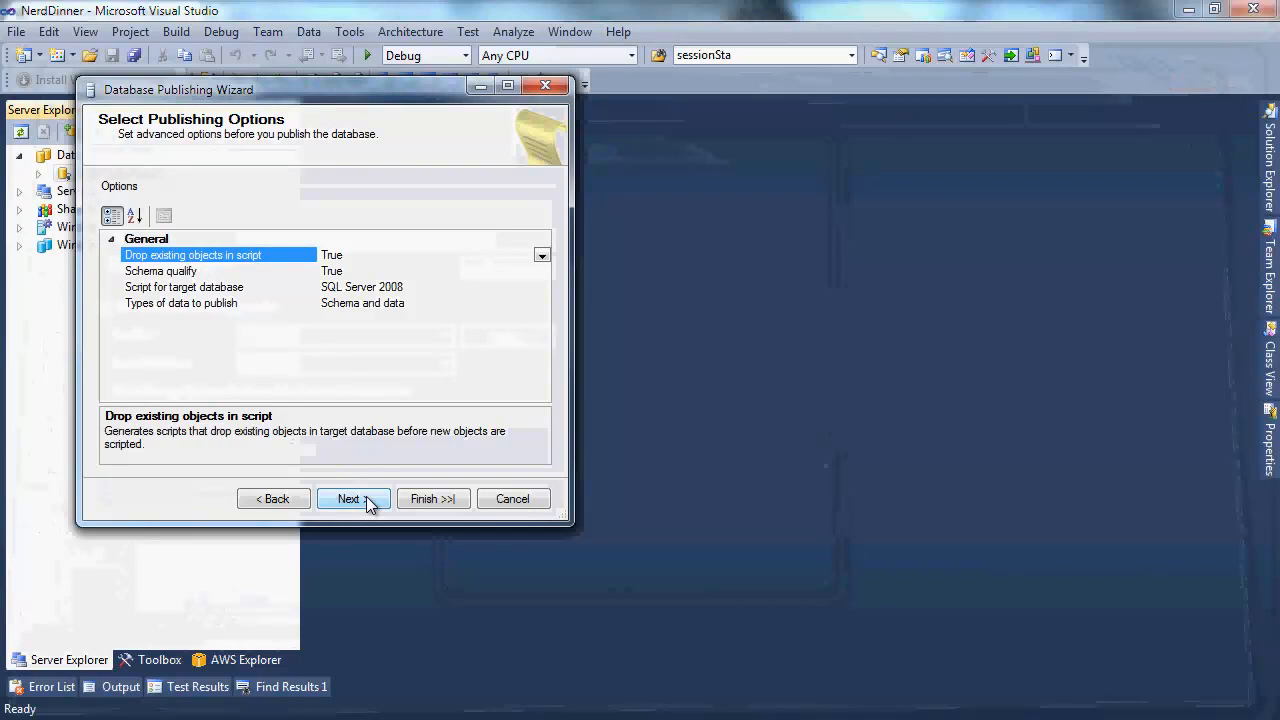
click(366, 496)
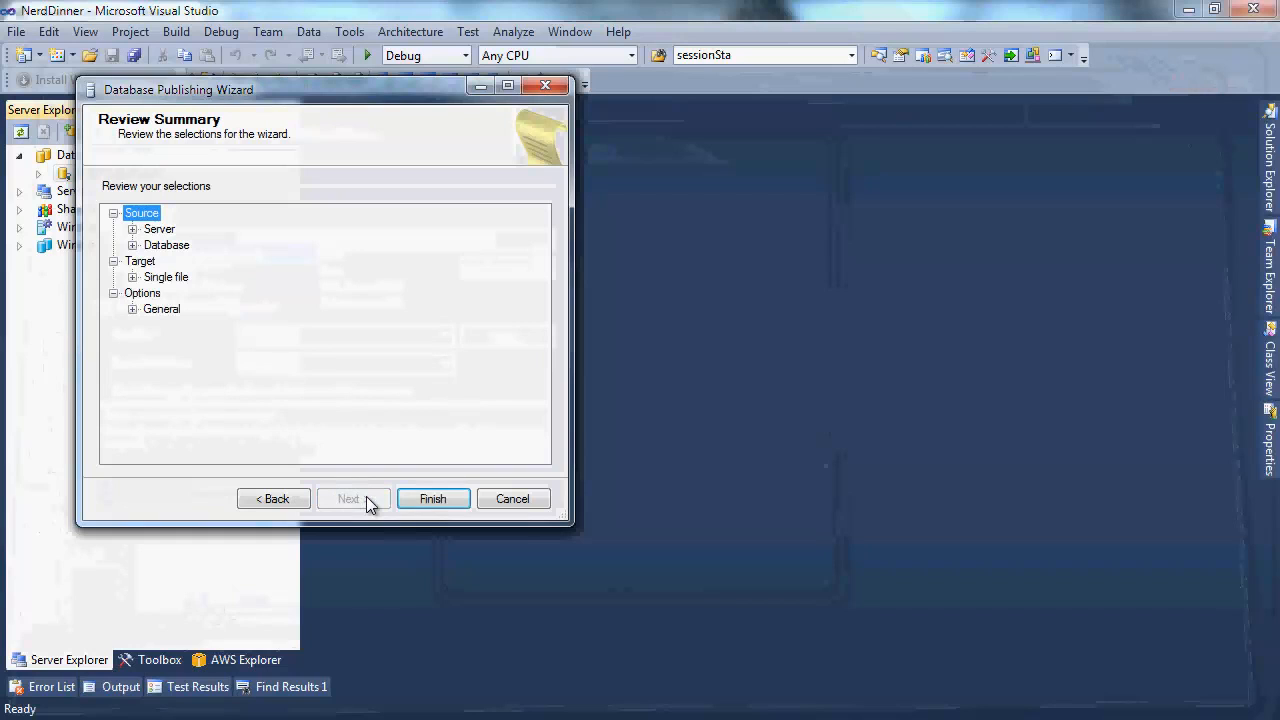
click(412, 498)
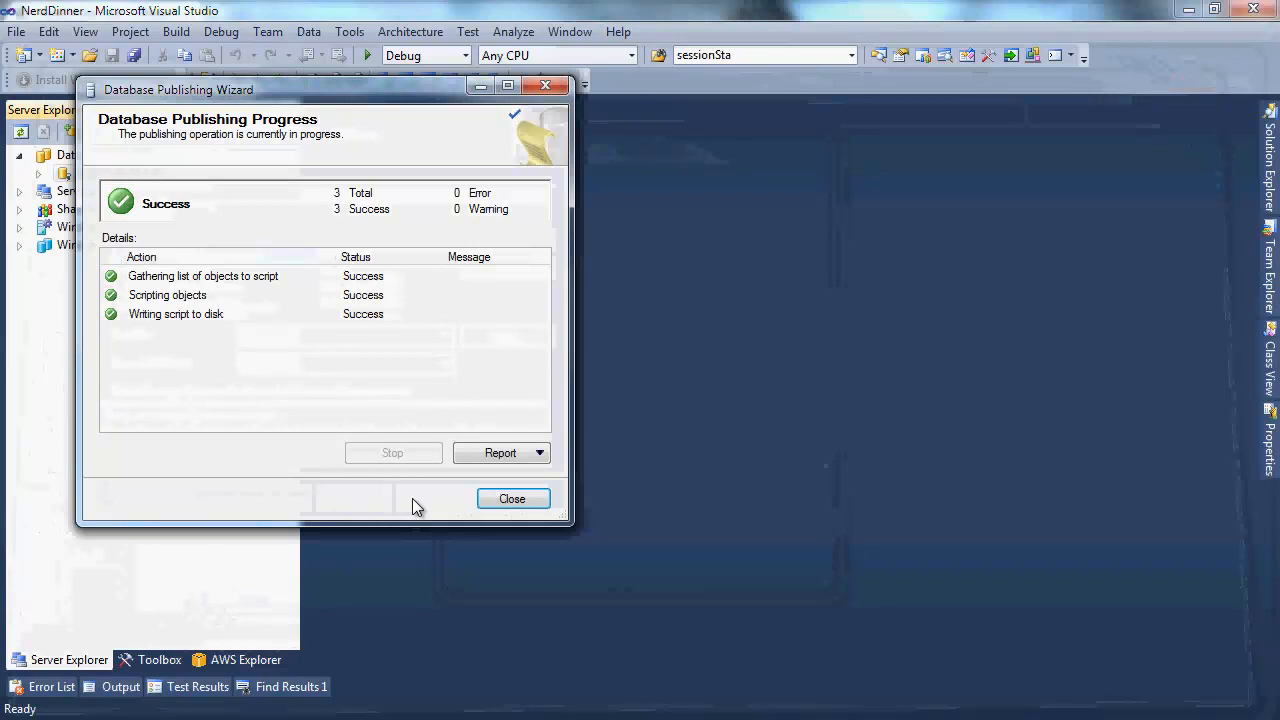
click(510, 499)
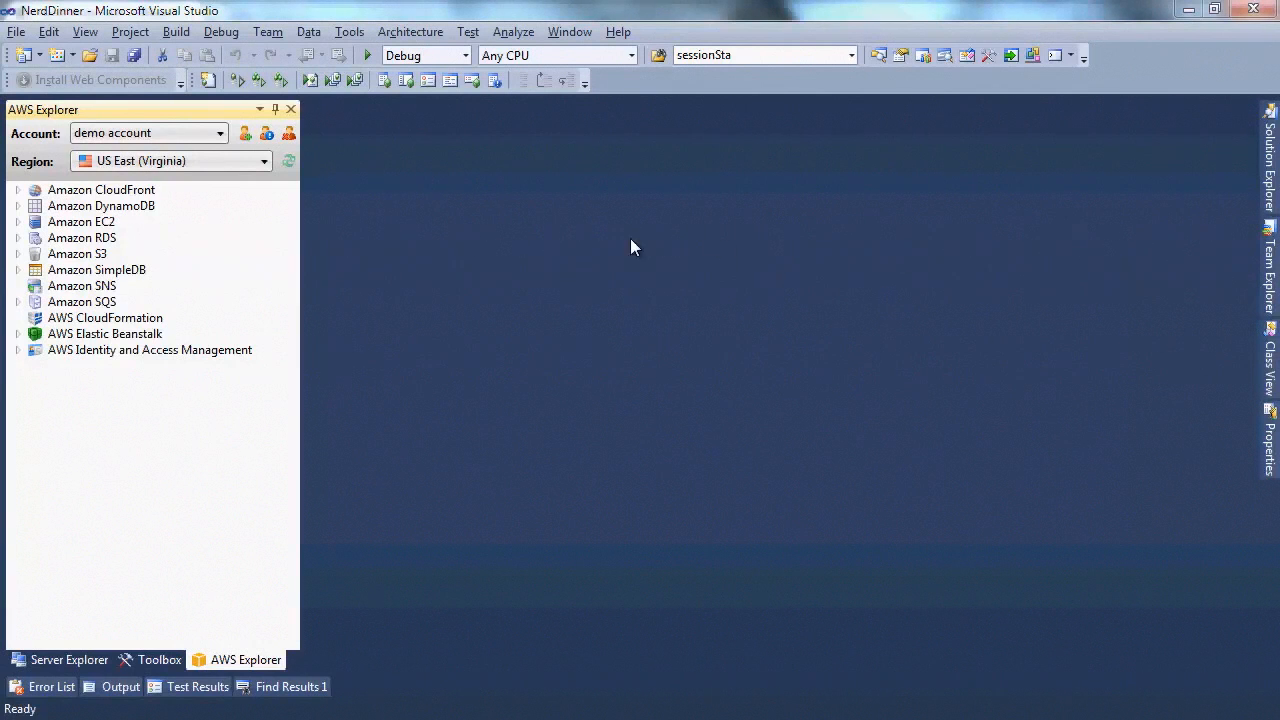
Start a new Amazon RDS instance using the SQL Server Standard Edition (sqlserver-se) engine
right_click(80, 240)
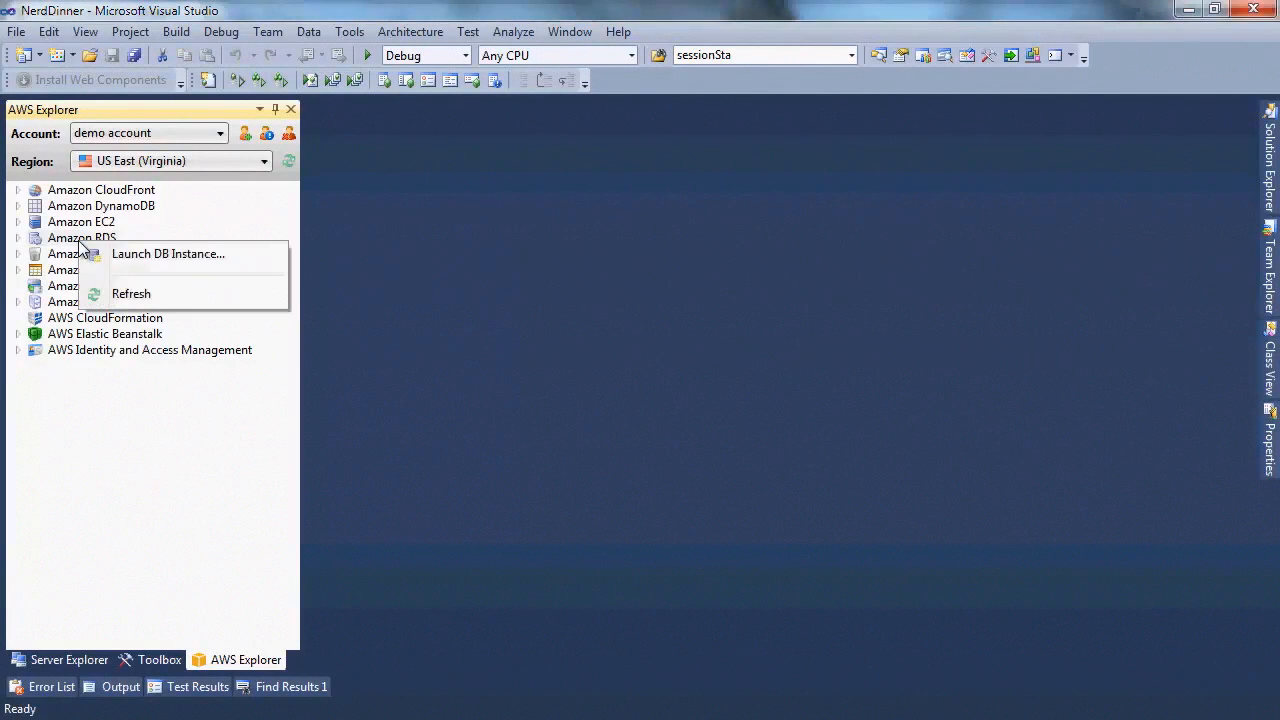
click(106, 258)
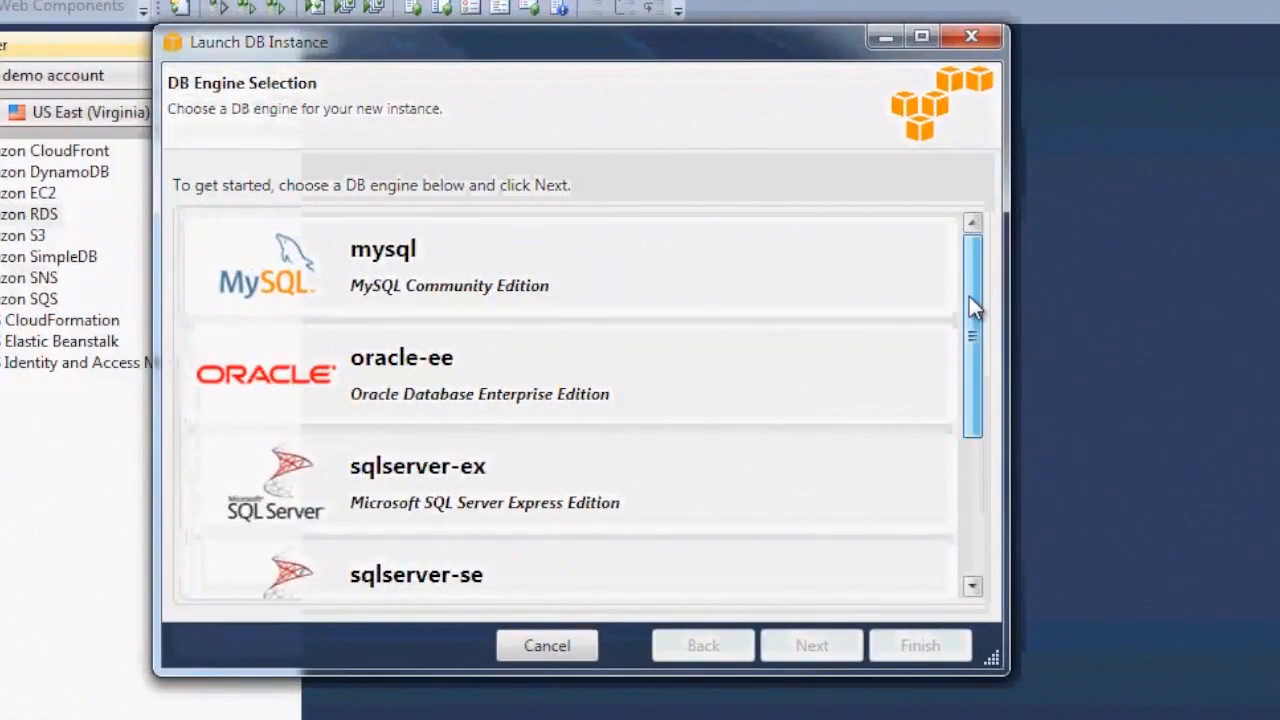
drag(969, 297, 974, 423)
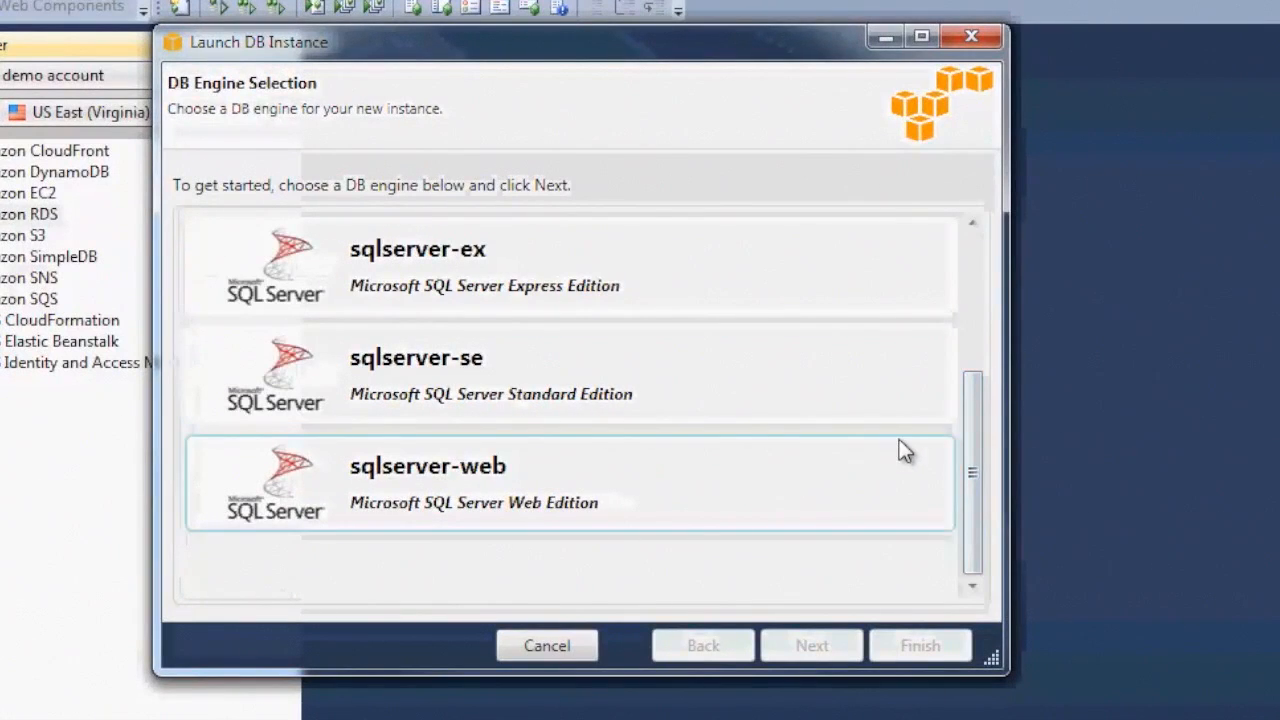
click(899, 386)
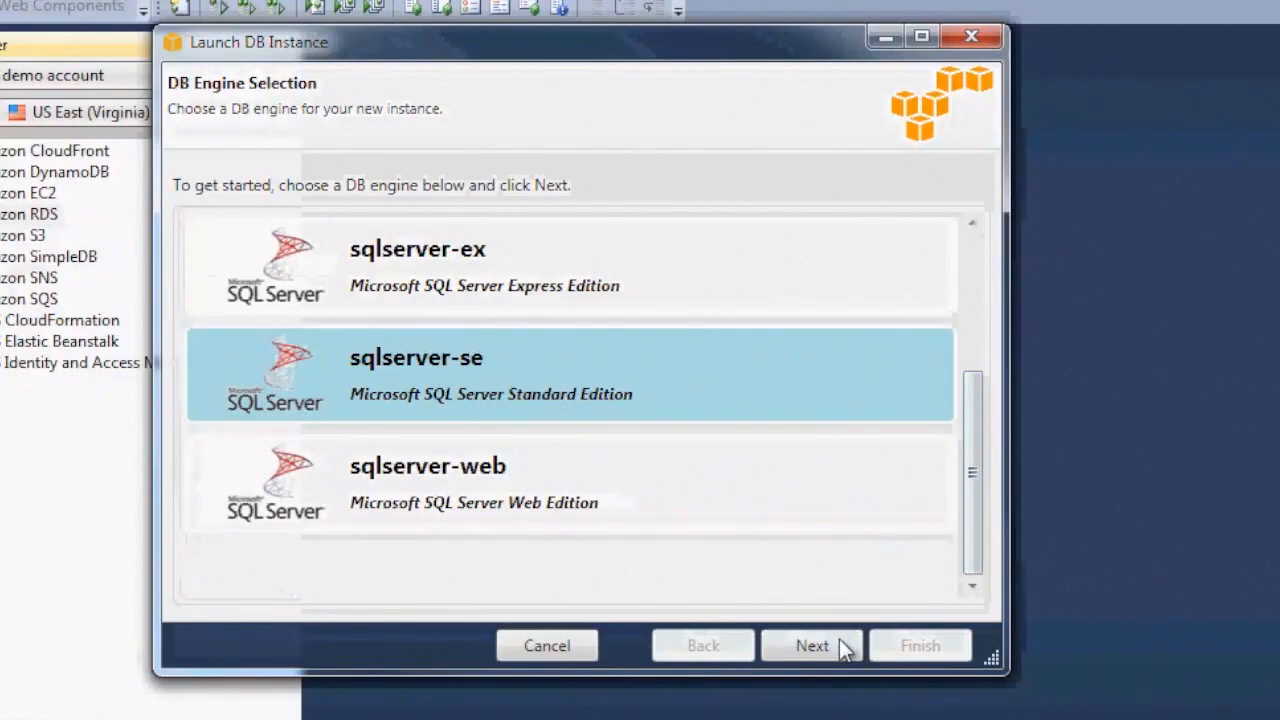
click(812, 646)
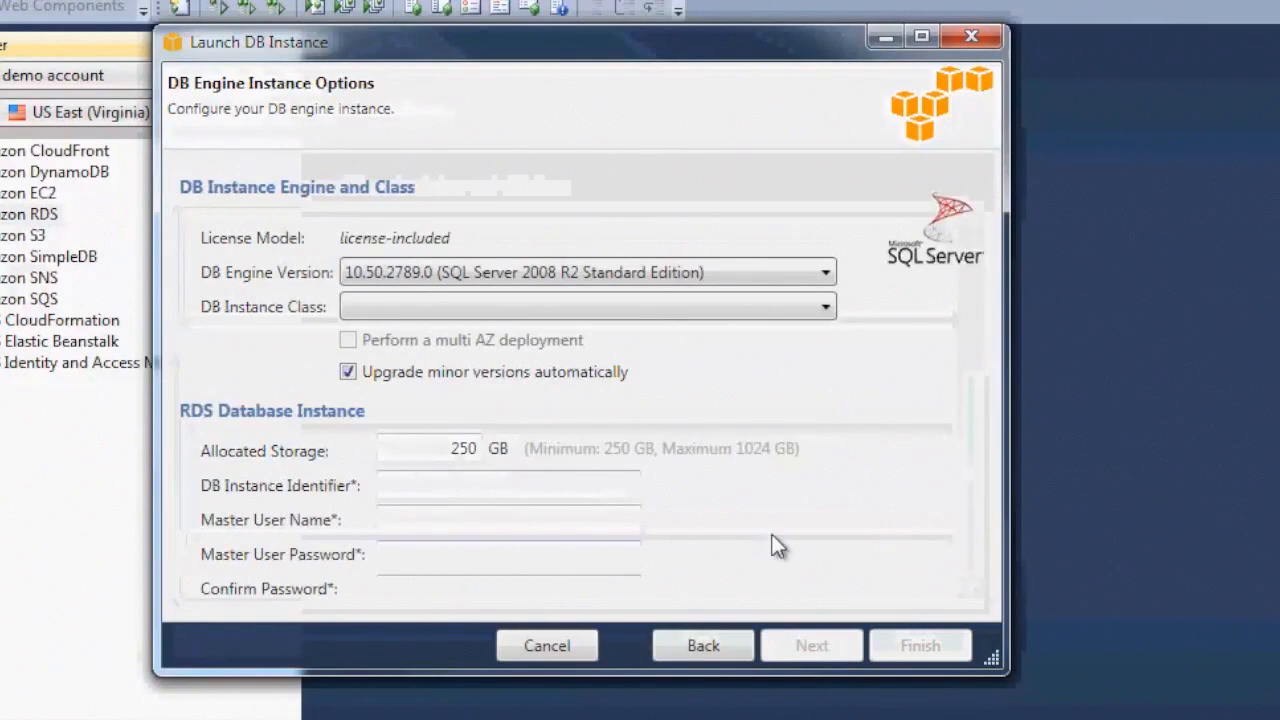
Set instance class Small, identifier nerddb, master user sa, and the master password
click(826, 308)
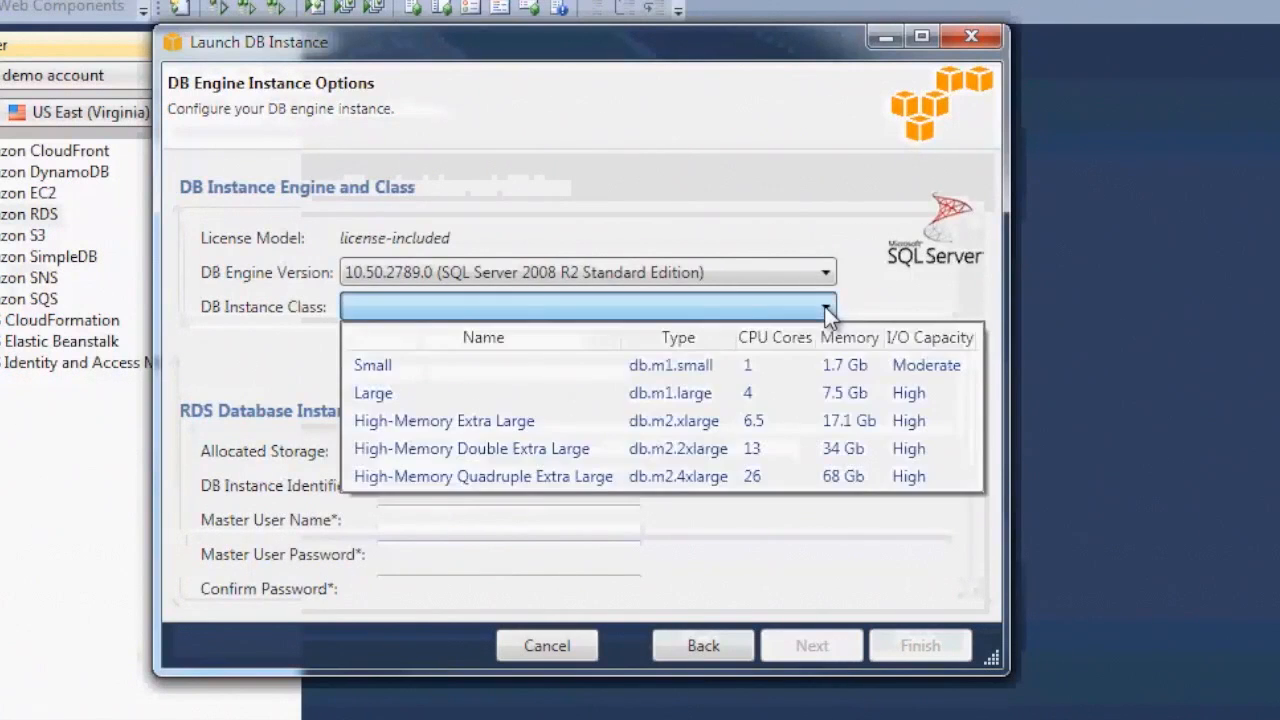
click(786, 362)
click(561, 473)
text(nerddb)
key(Tab)
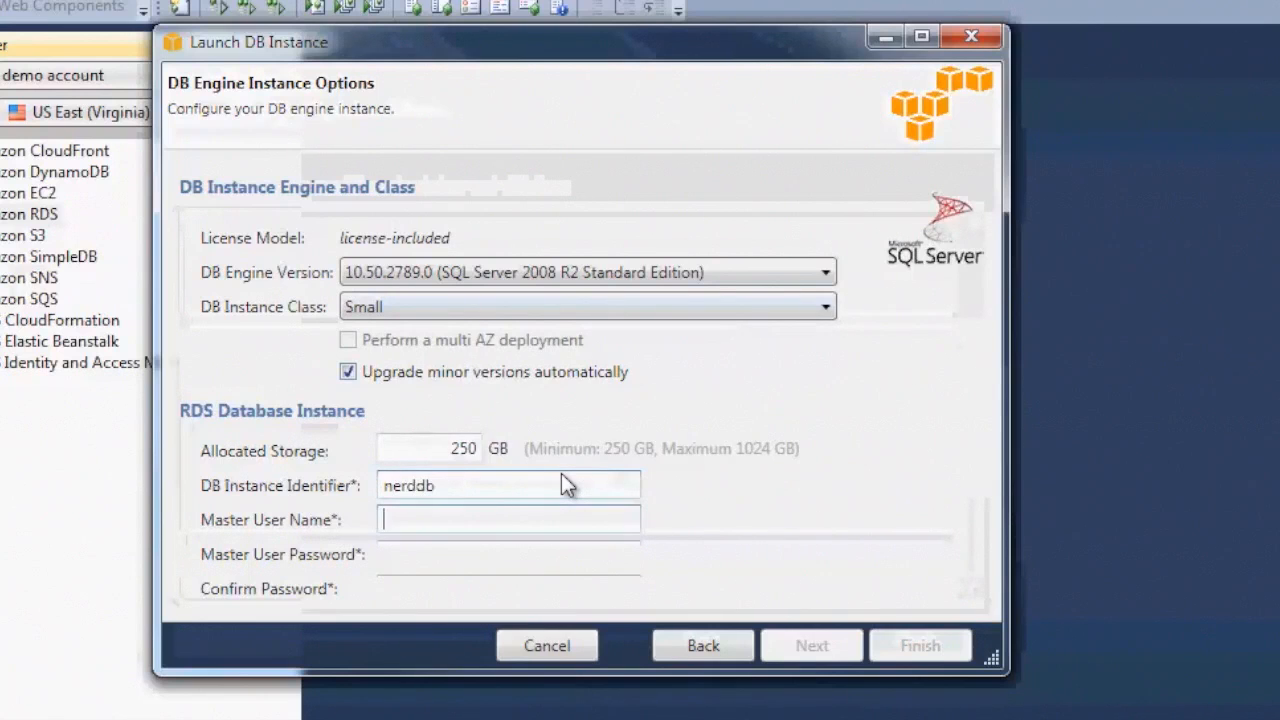
text(sa)
key(Tab)
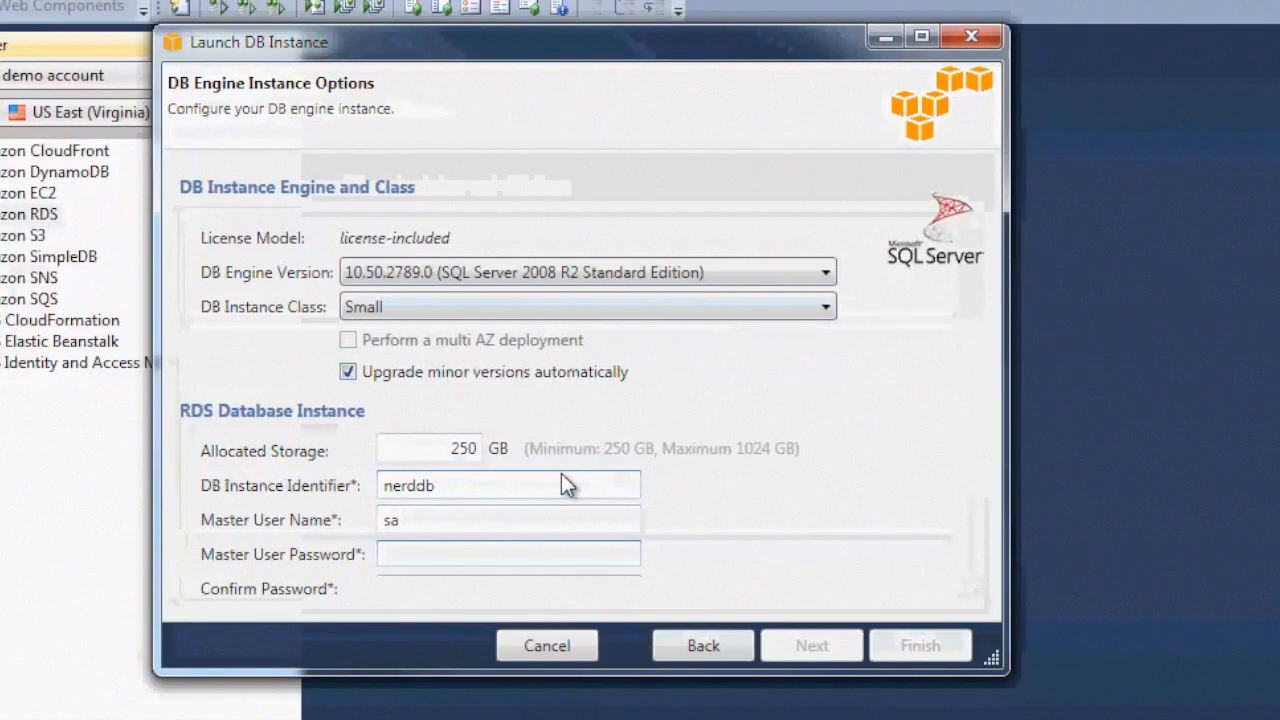
text(password1)
key(Tab)
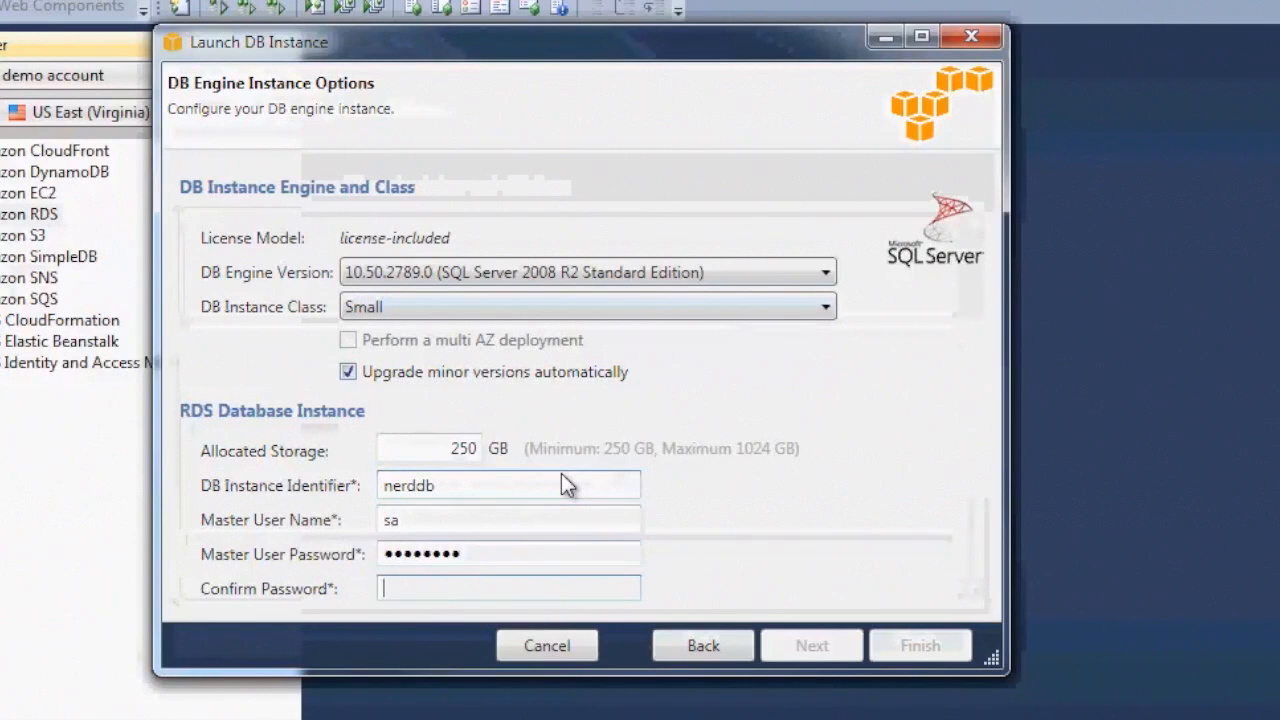
text(password1)
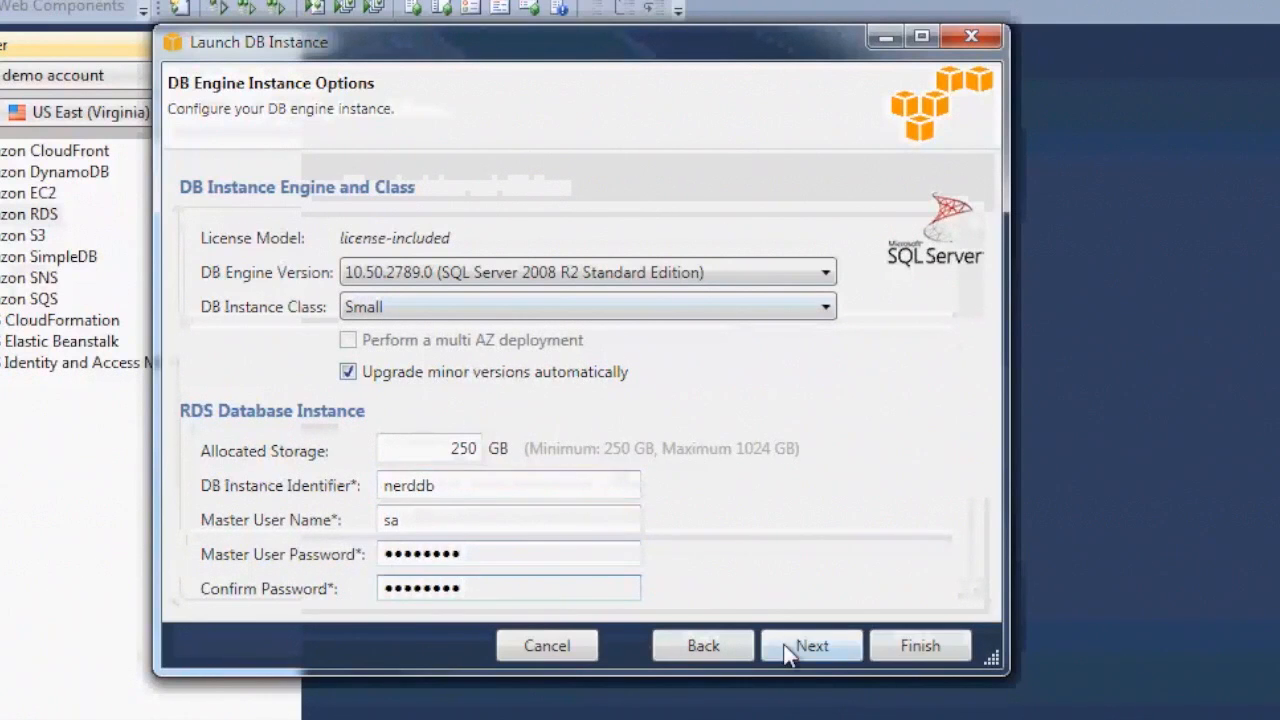
click(790, 647)
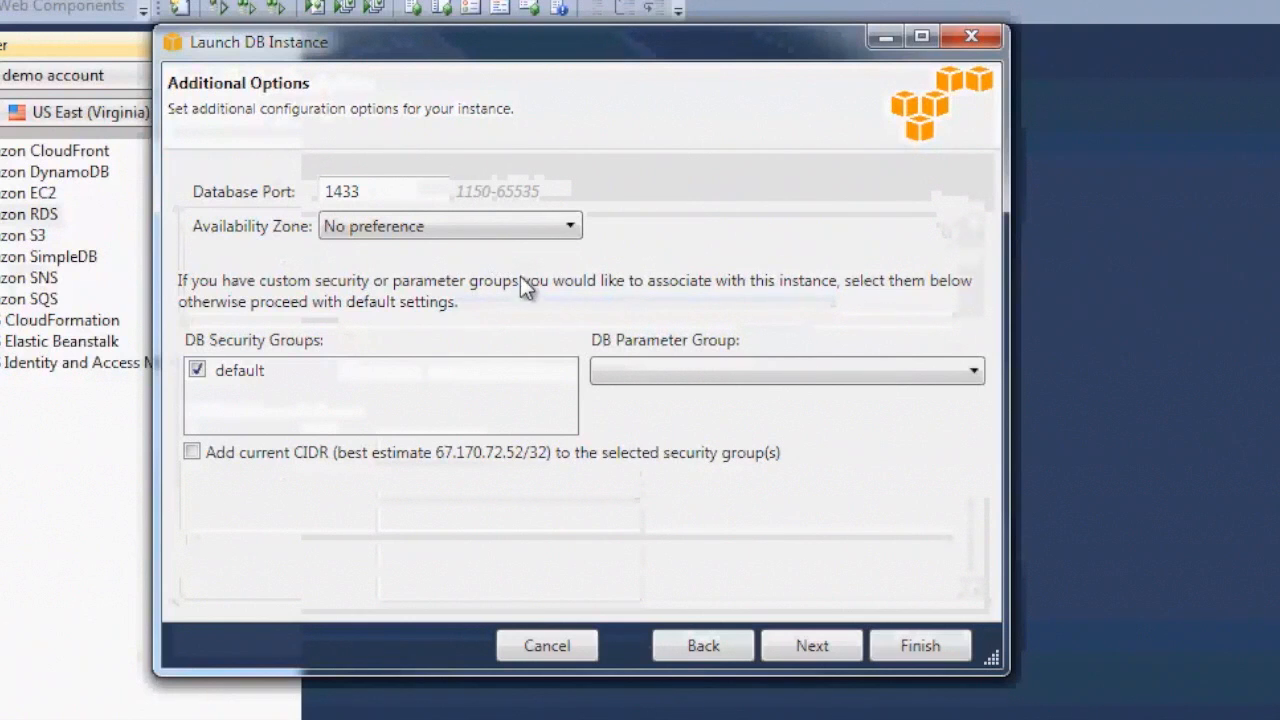
Choose the default.sqlserver-se-10.5 DB parameter group and continue to Backup and Maintenance
click(631, 374)
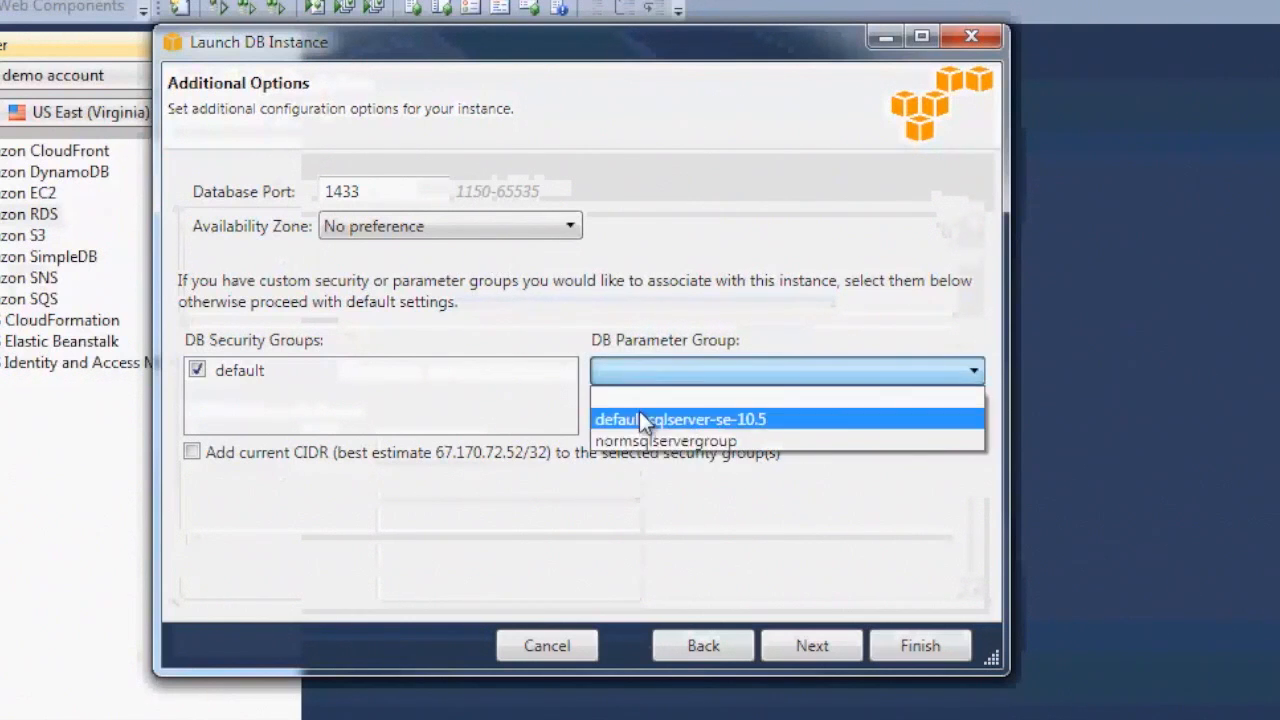
click(641, 420)
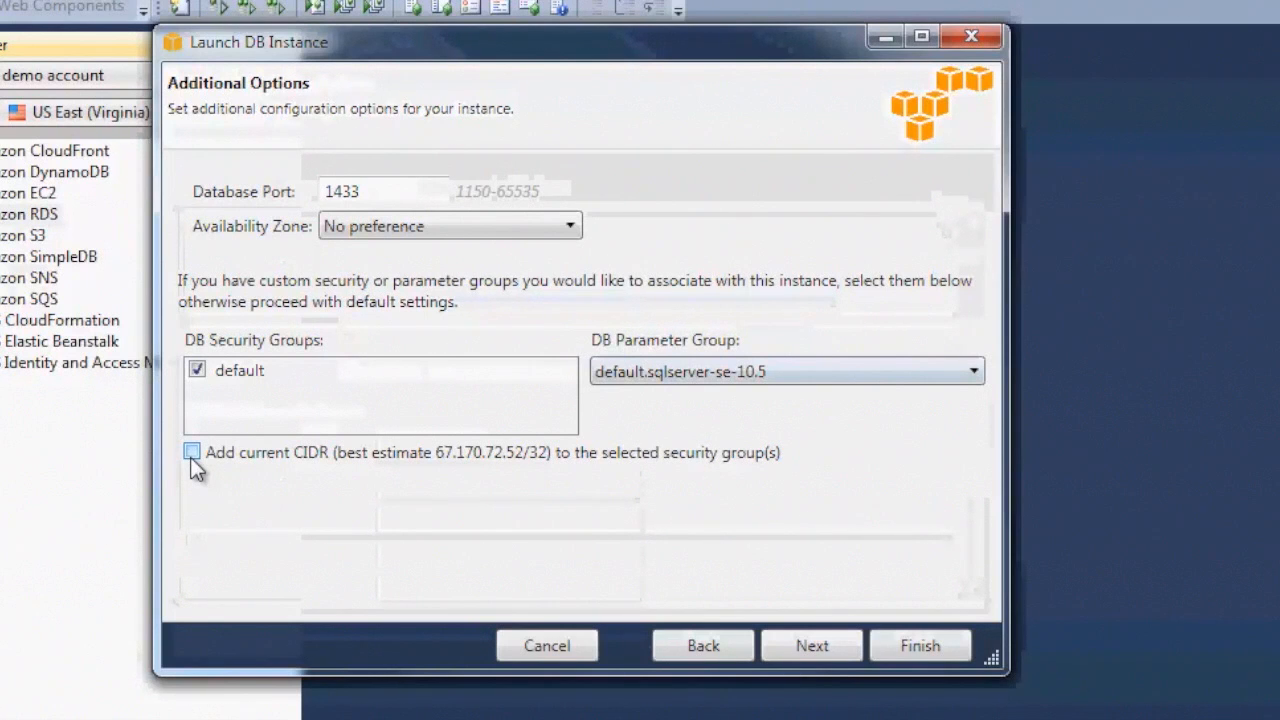
click(793, 646)
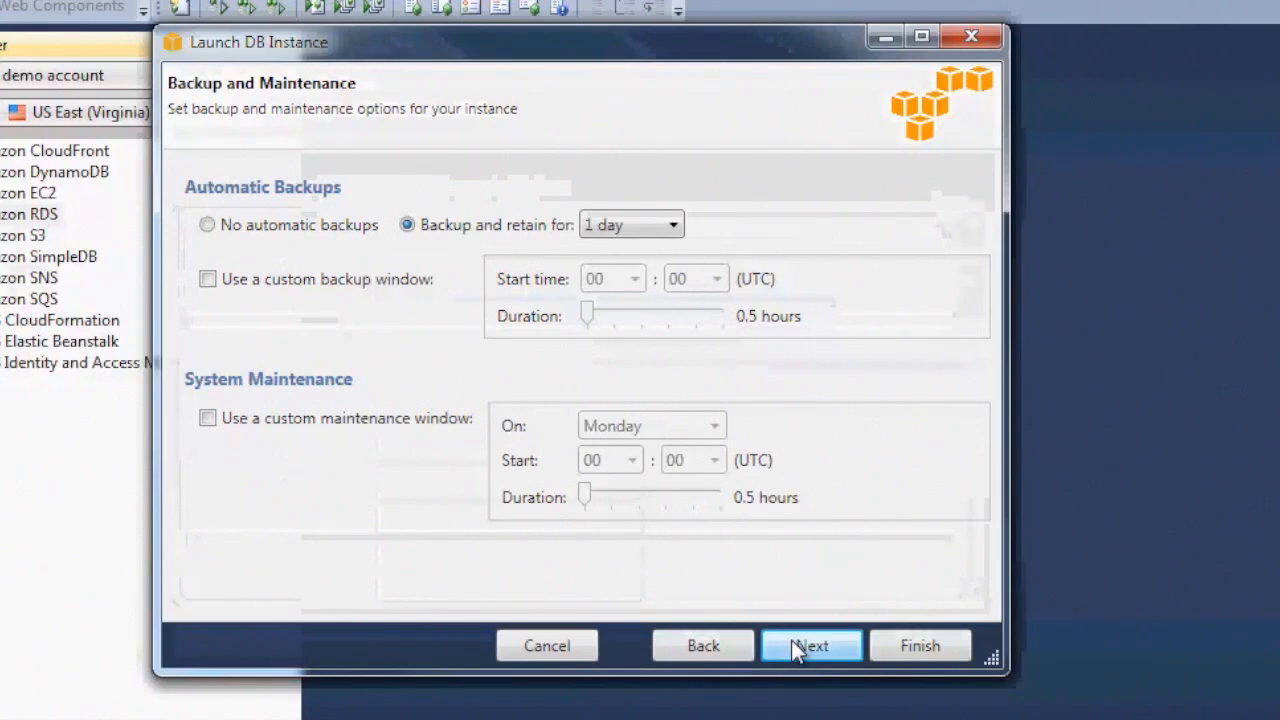
Launch the nerddb instance and view the DB Instances list until it shows available
click(793, 645)
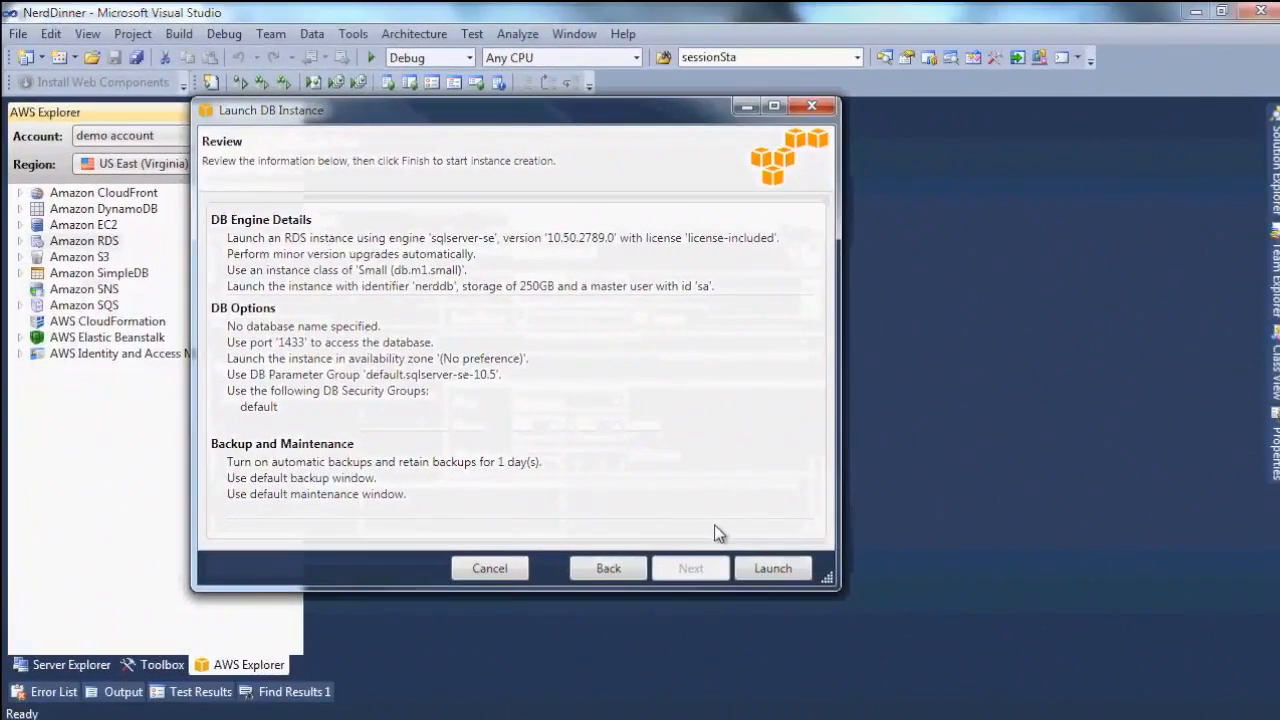
click(772, 568)
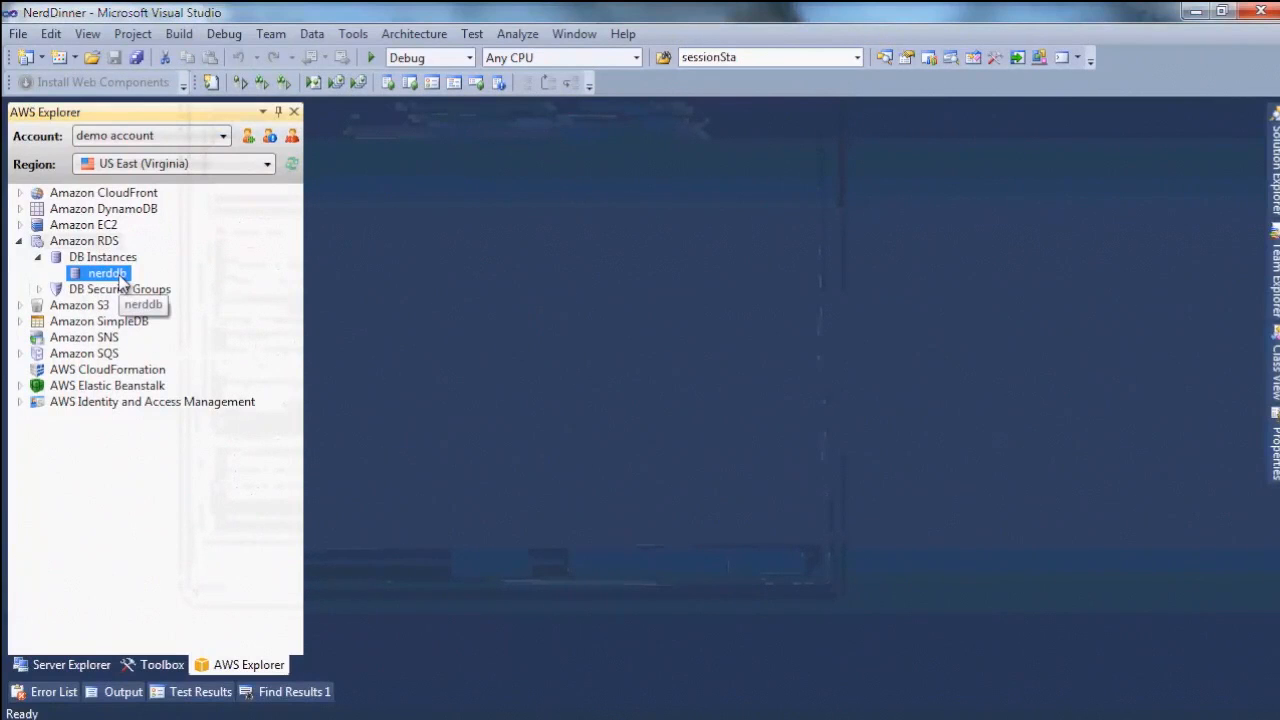
right_click(120, 280)
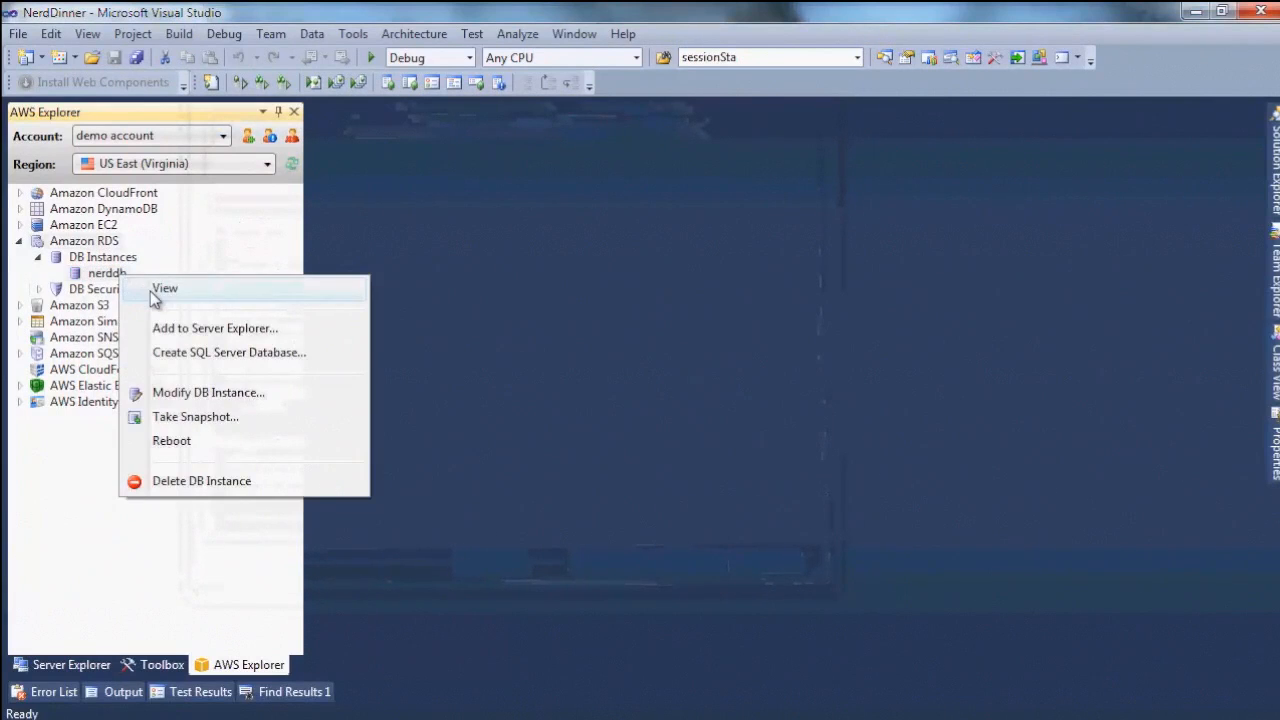
click(162, 290)
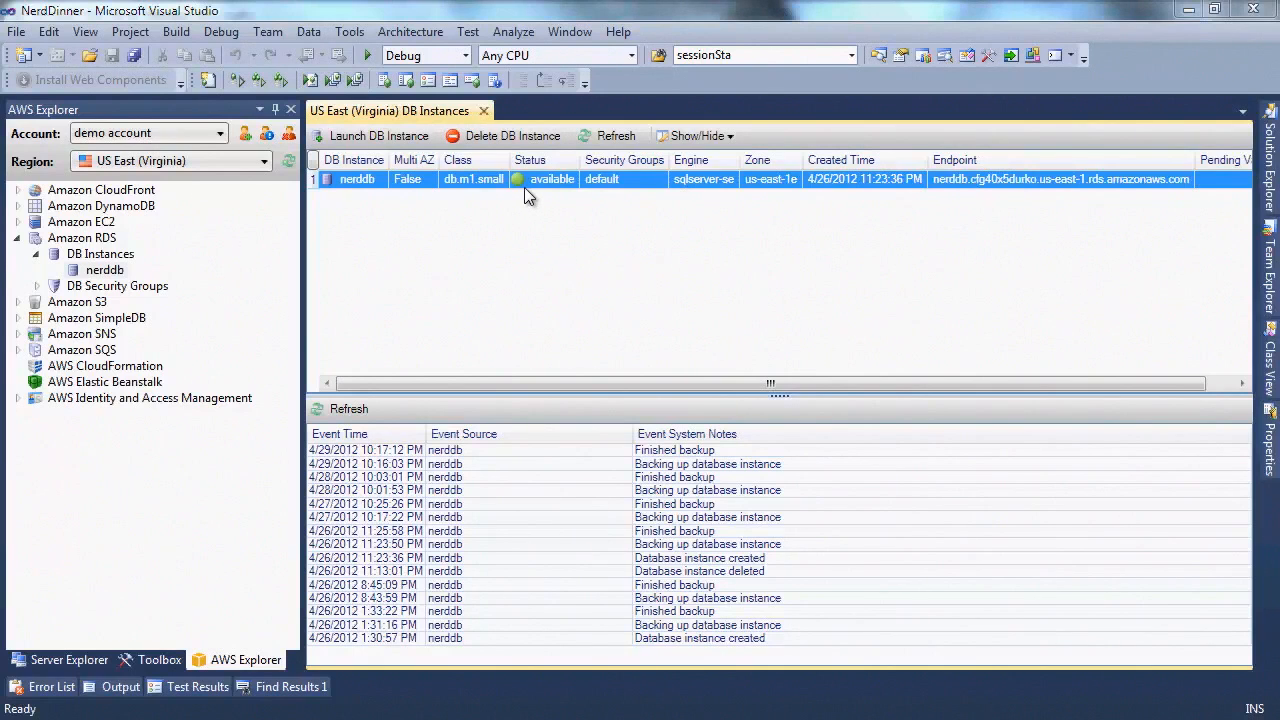
right_click(529, 180)
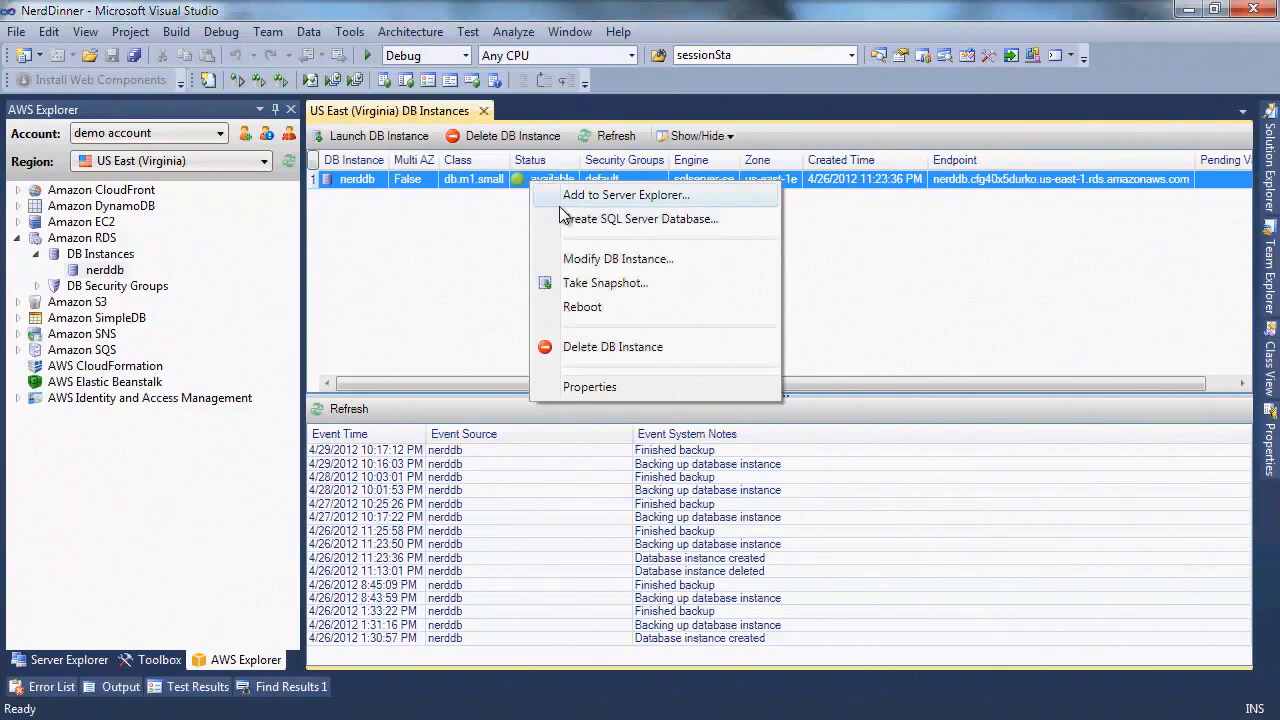
Authorize CIDR 67.170.72.0/24 in nerddb's security group while creating a SQL Server database
click(562, 220)
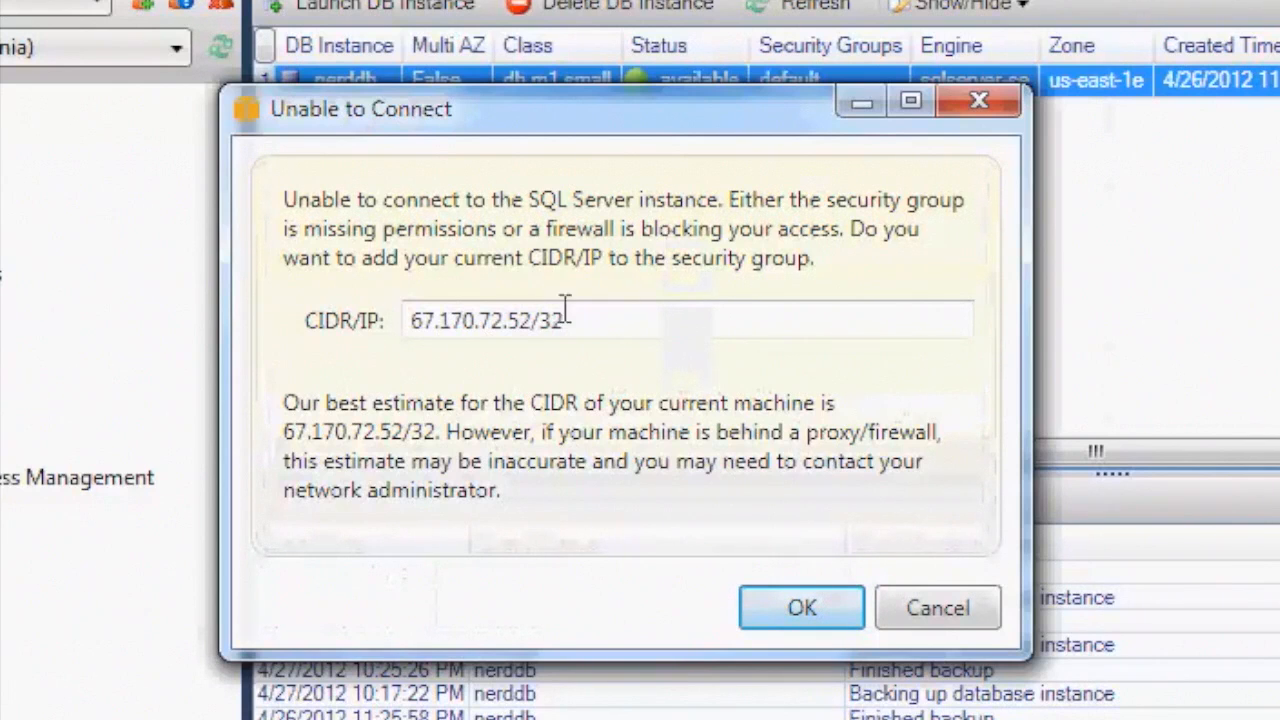
drag(507, 320, 647, 310)
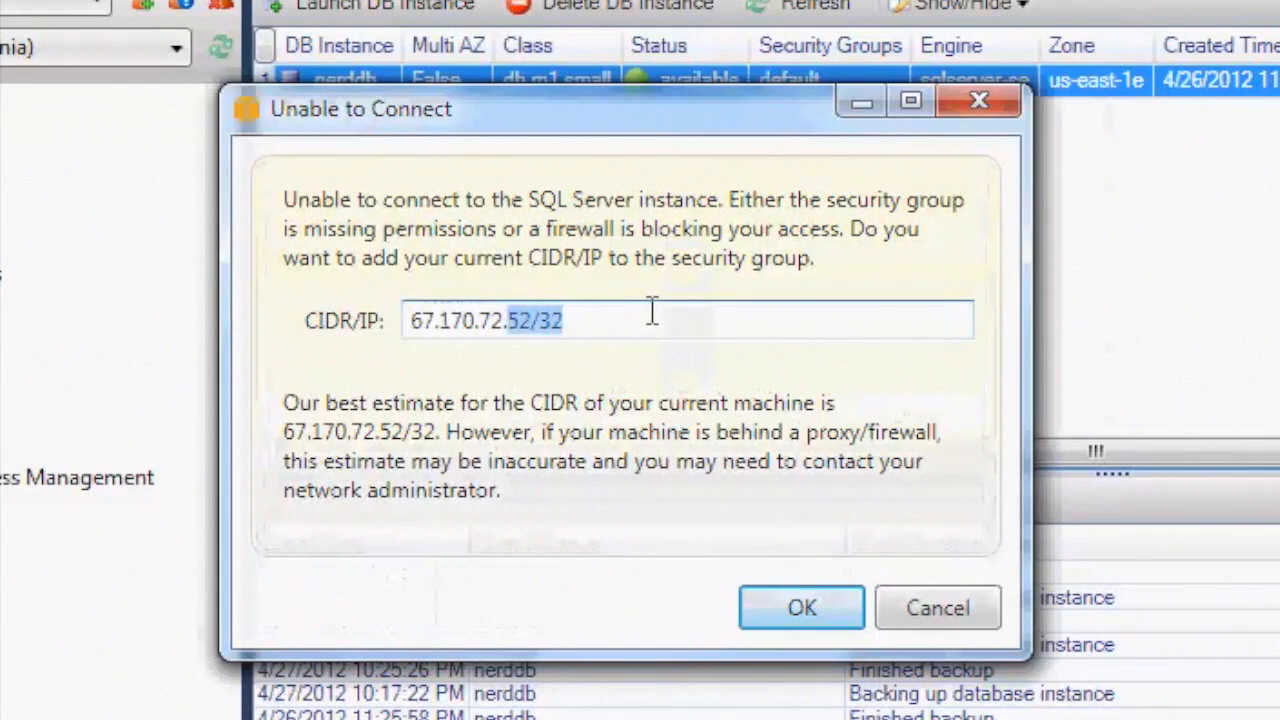
text(0/24)
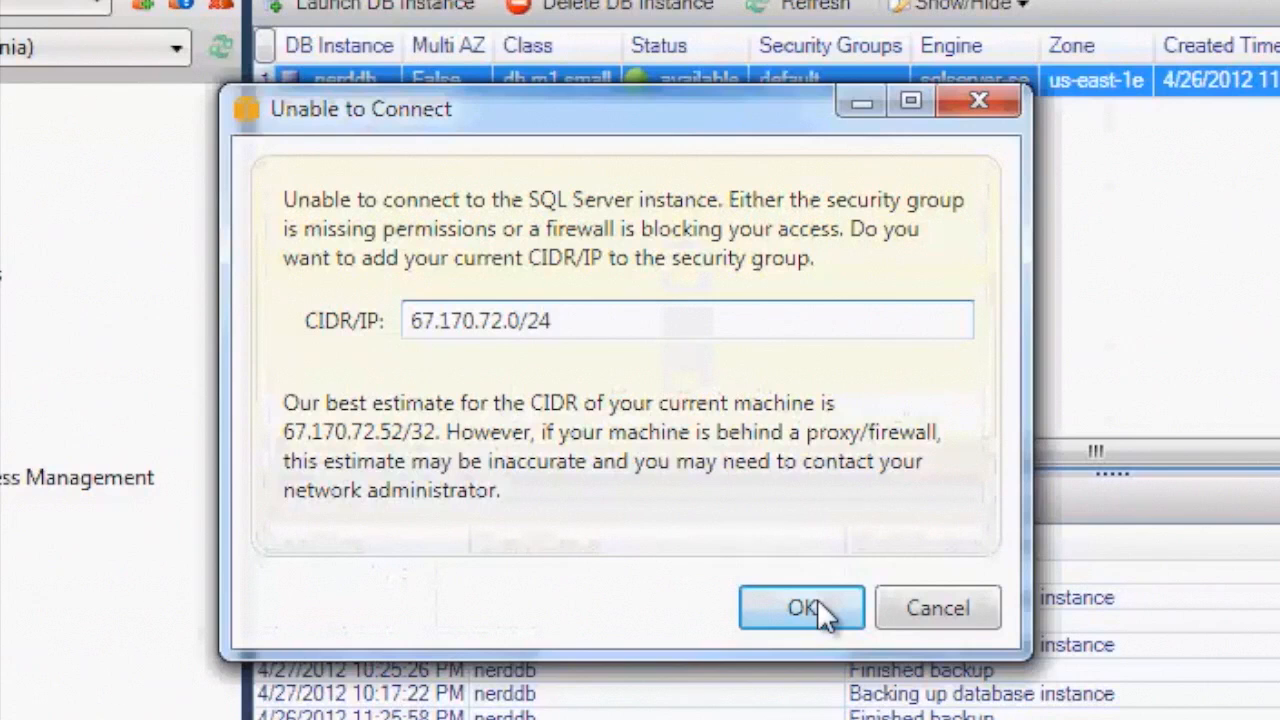
click(817, 599)
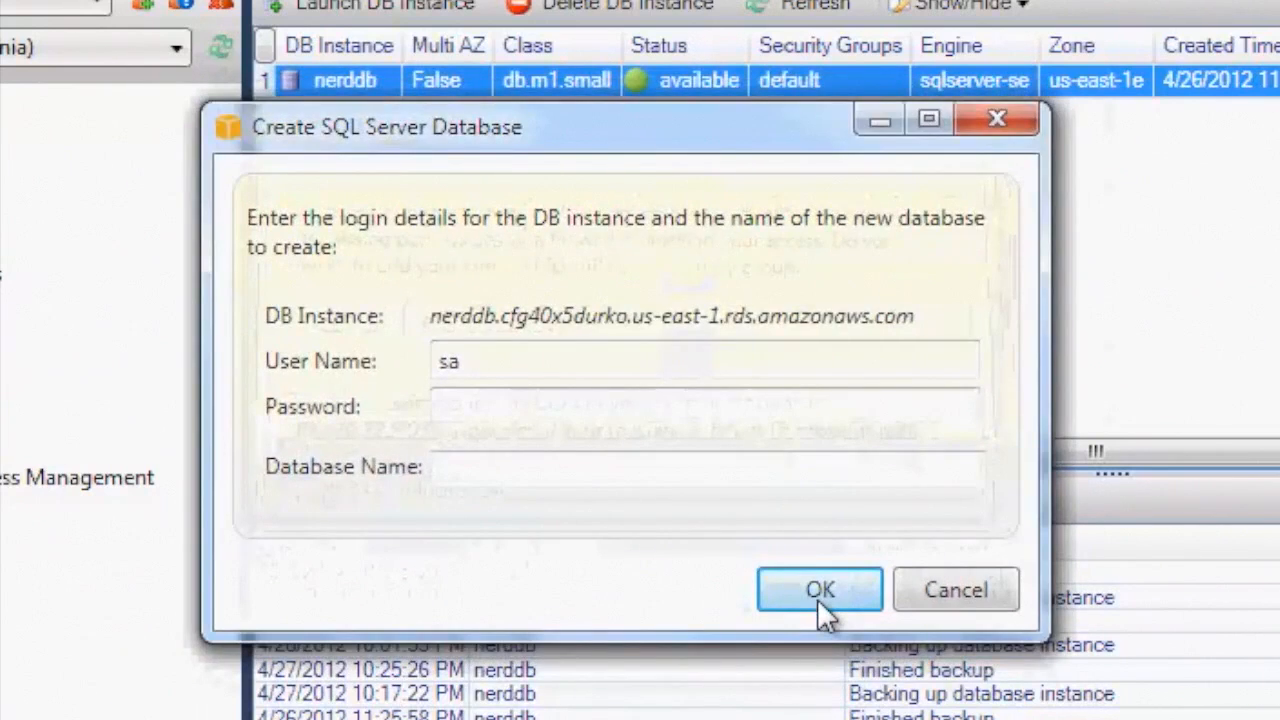
Enter the master login password and create a database named NerdDinner
click(617, 412)
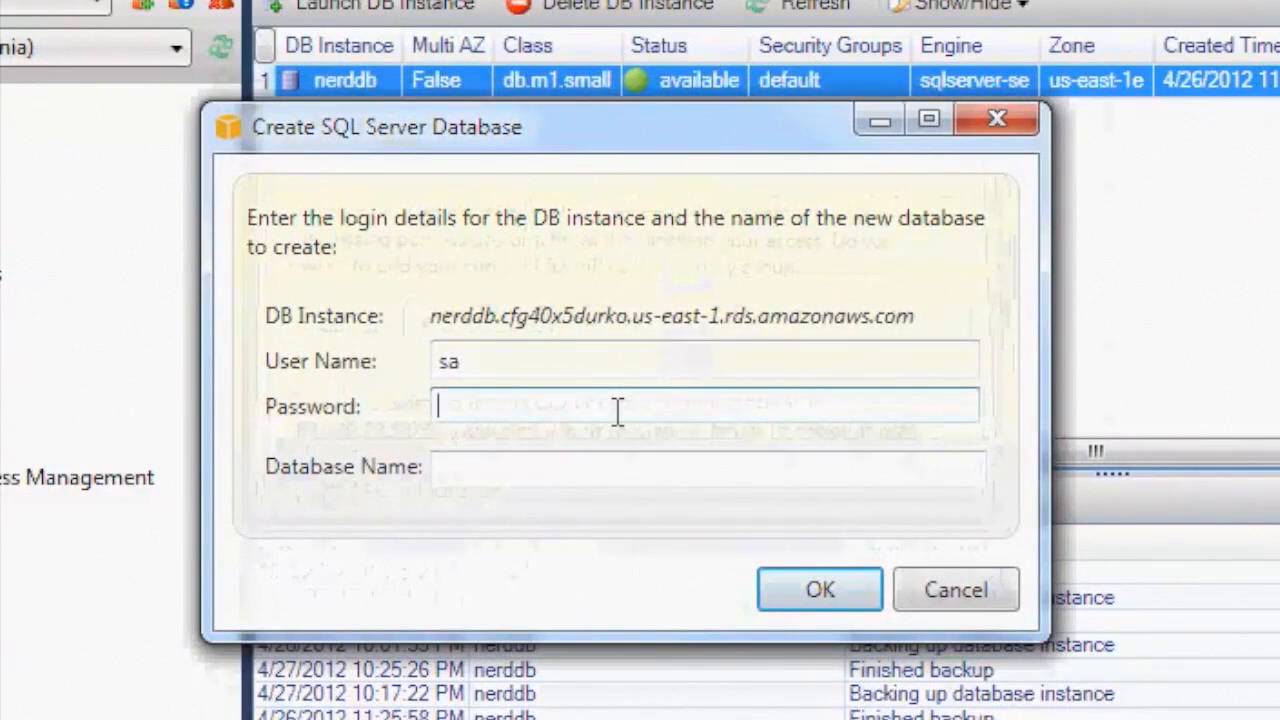
text(•••••••••)
key(Tab)
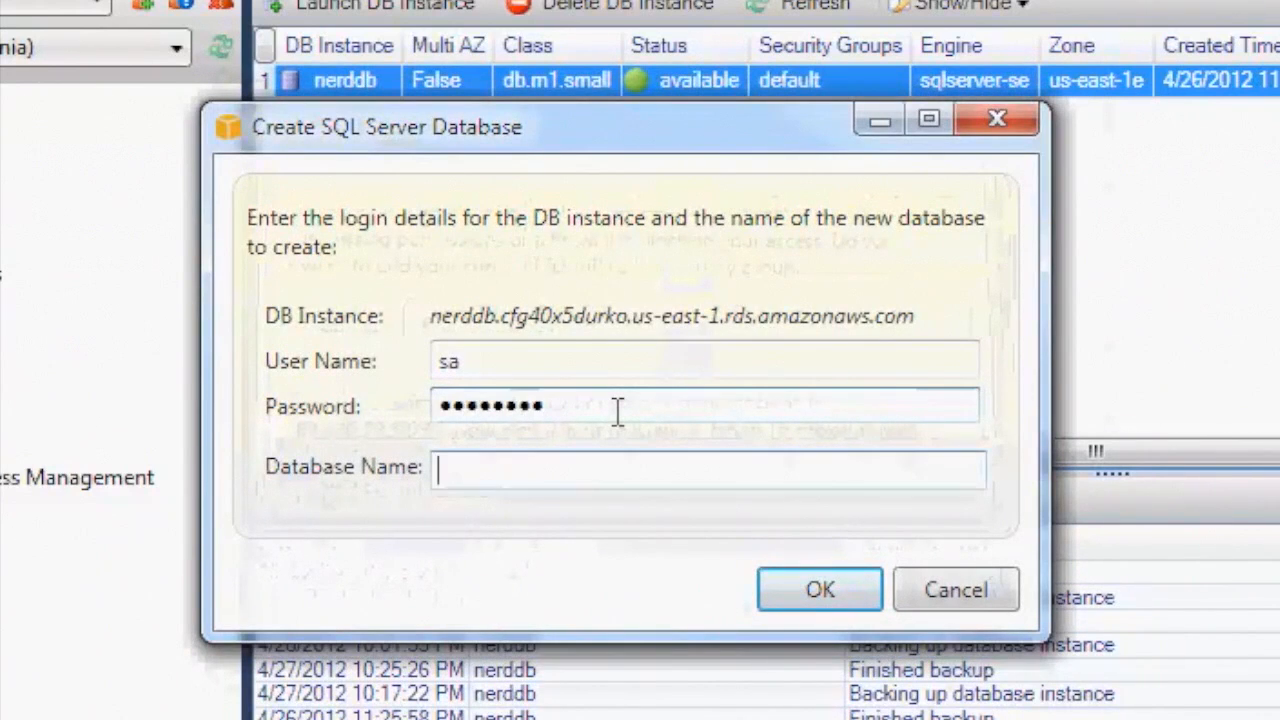
text(NerdDinner)
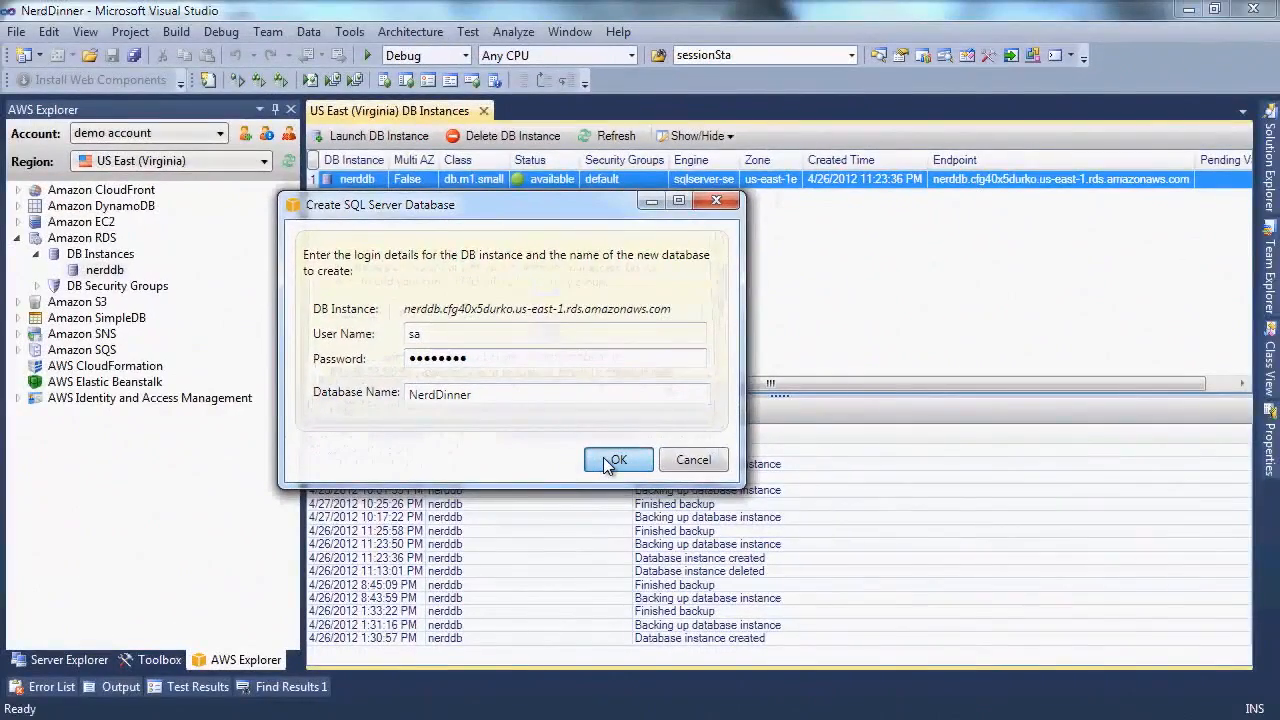
click(612, 461)
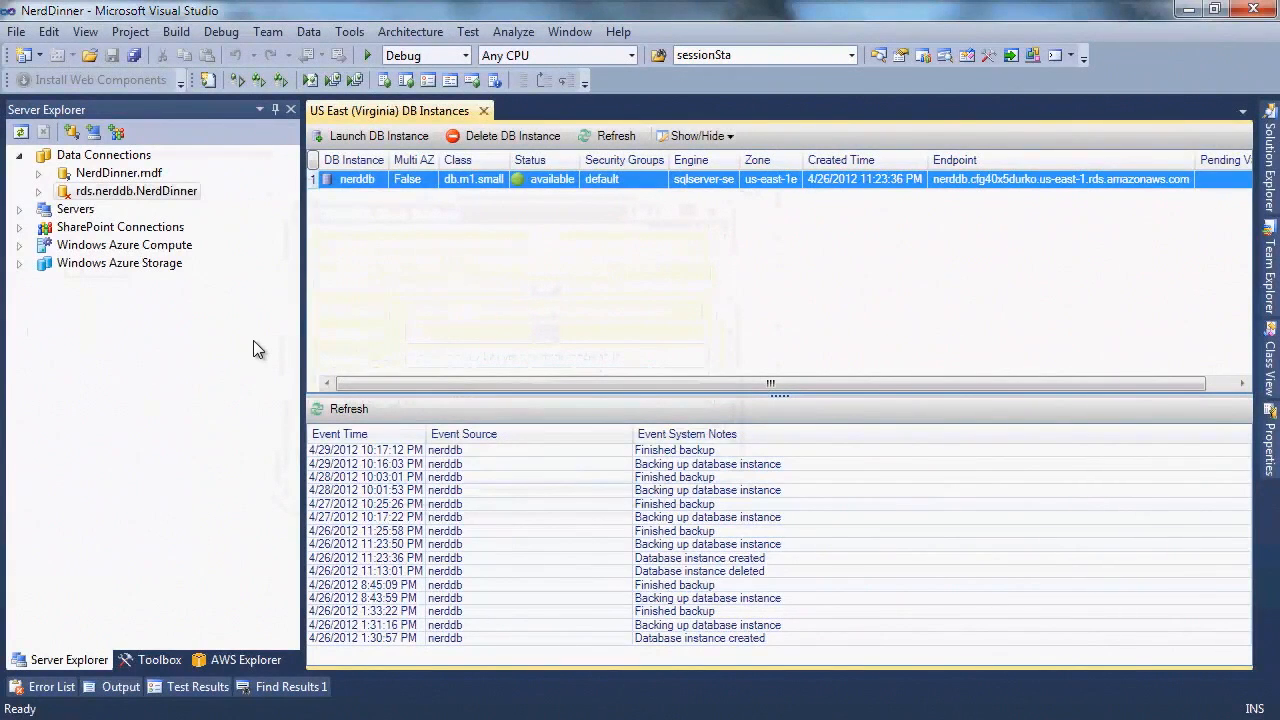
Expand rds.nerddb.NerdDinner and its Tables folder, confirm it is empty, and close the table designer
click(38, 191)
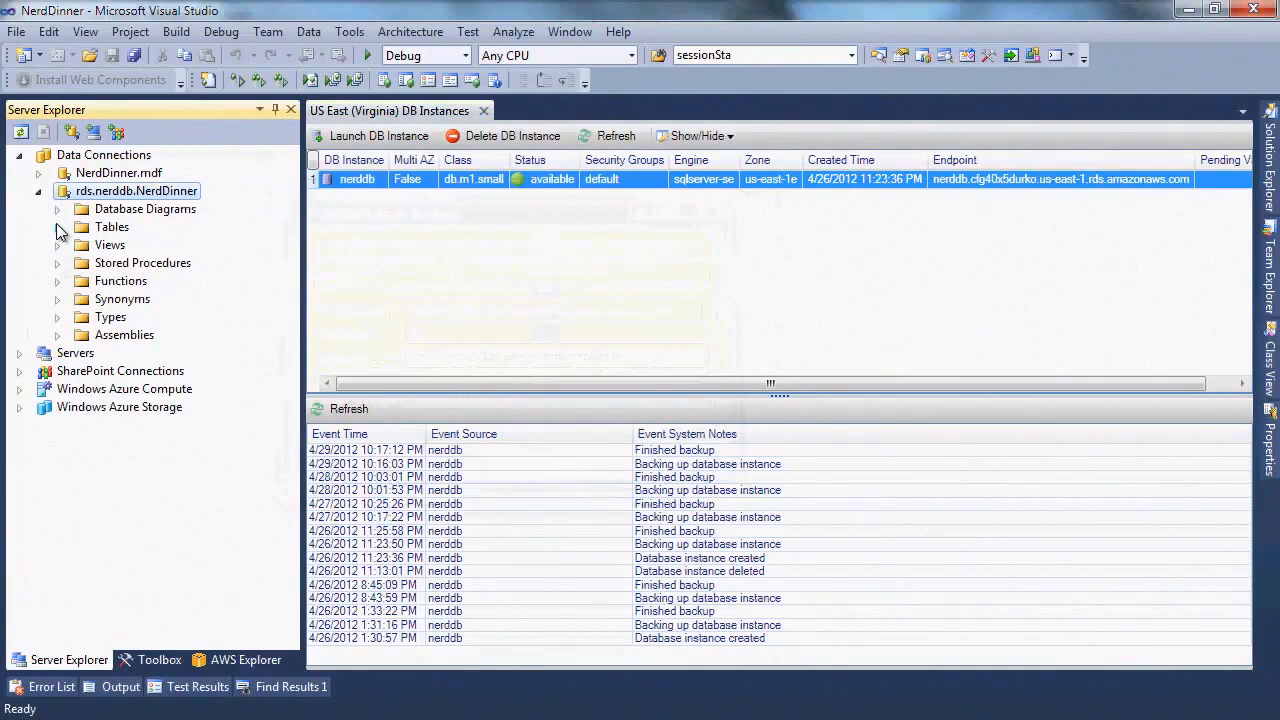
click(57, 227)
click(105, 229)
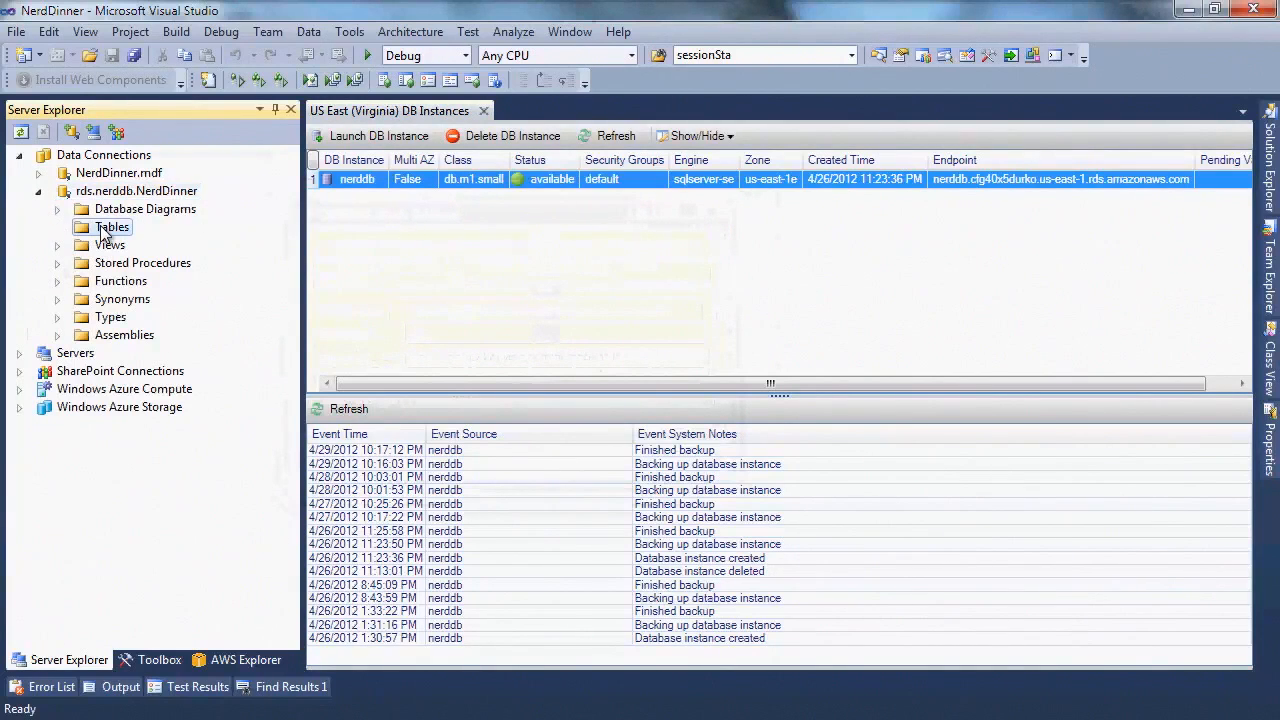
right_click(105, 232)
key(Escape)
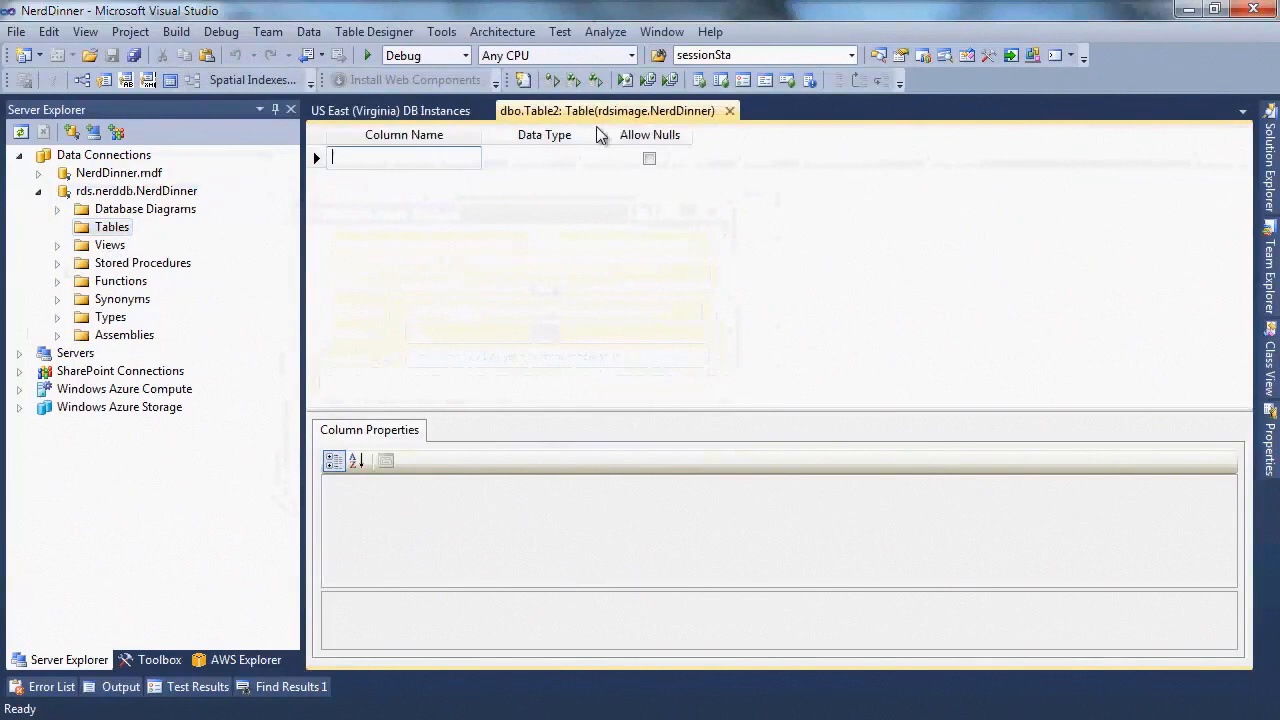
click(729, 112)
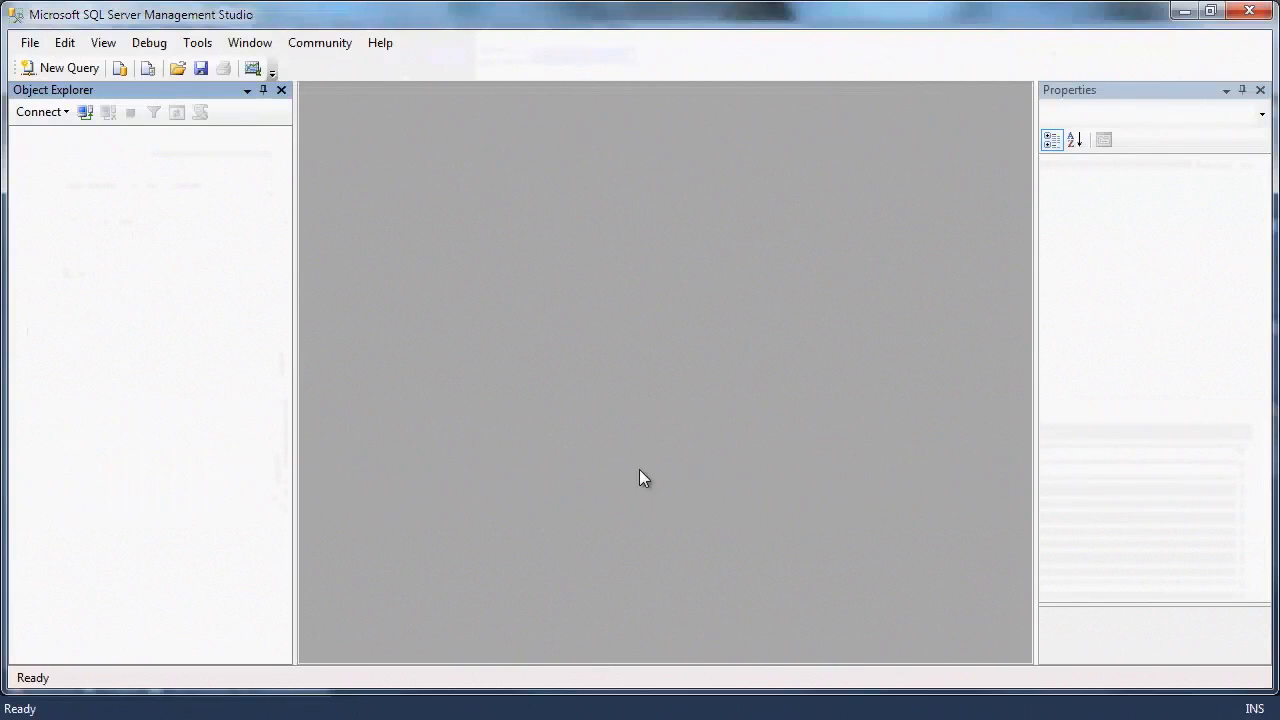
Start a Database Engine connection and copy the nerddb instance's Endpoint address from its properties
click(40, 112)
click(46, 132)
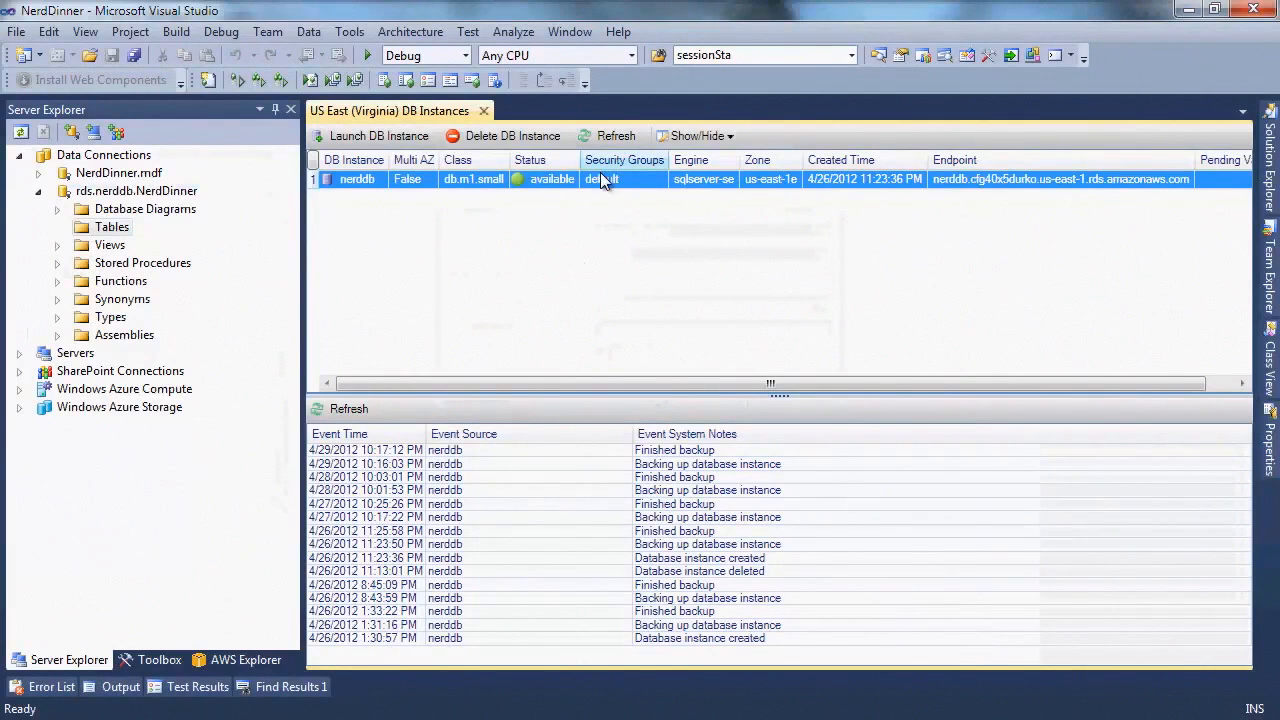
right_click(601, 178)
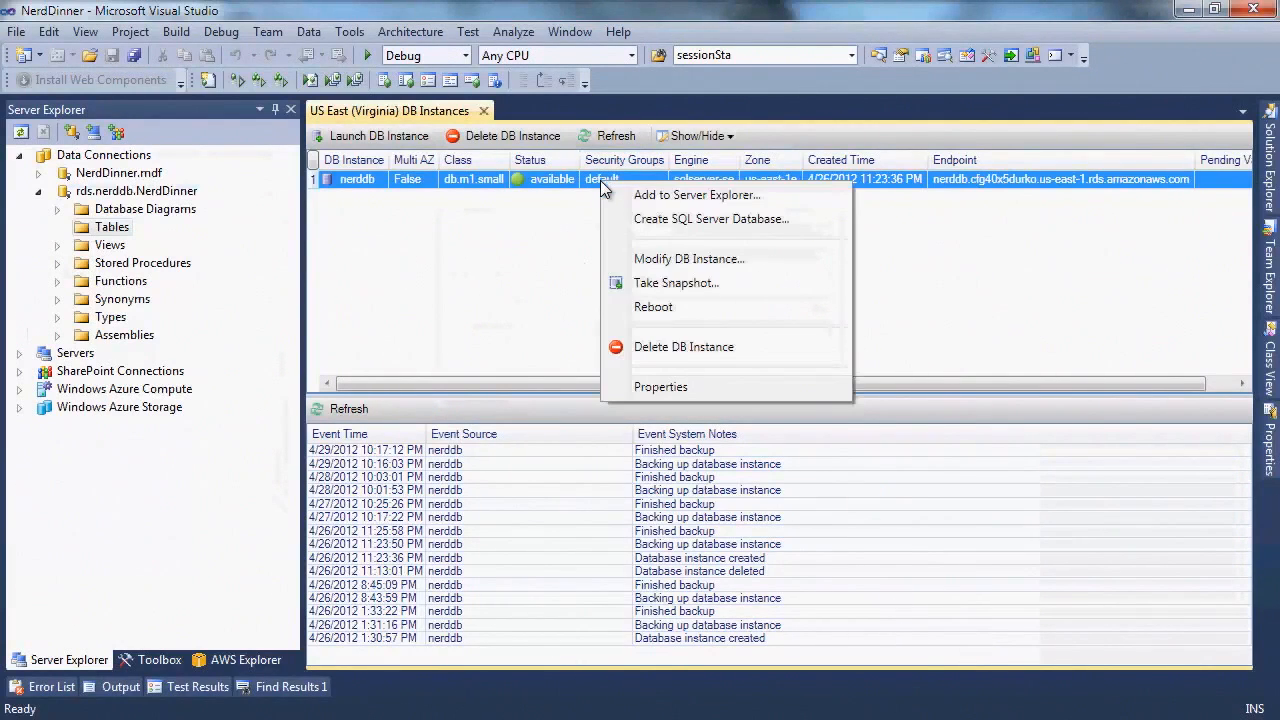
click(658, 387)
click(1122, 260)
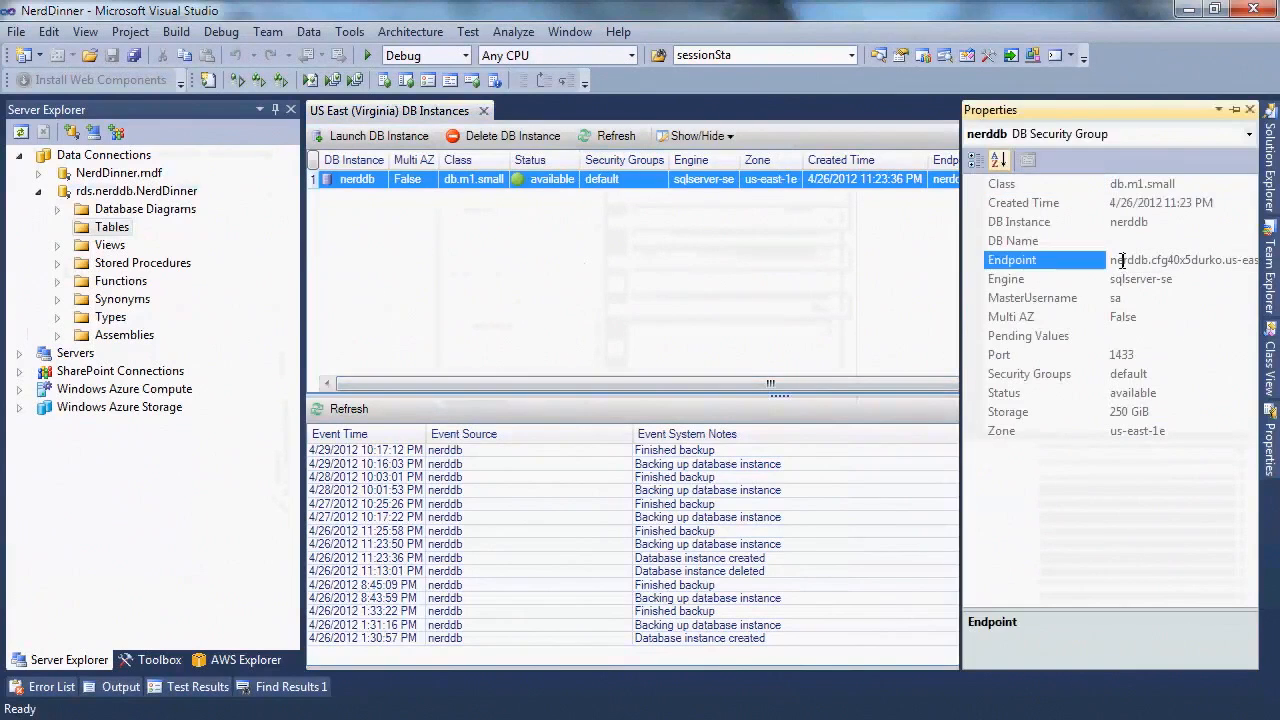
double_click(1122, 260)
key(ctrl+c)
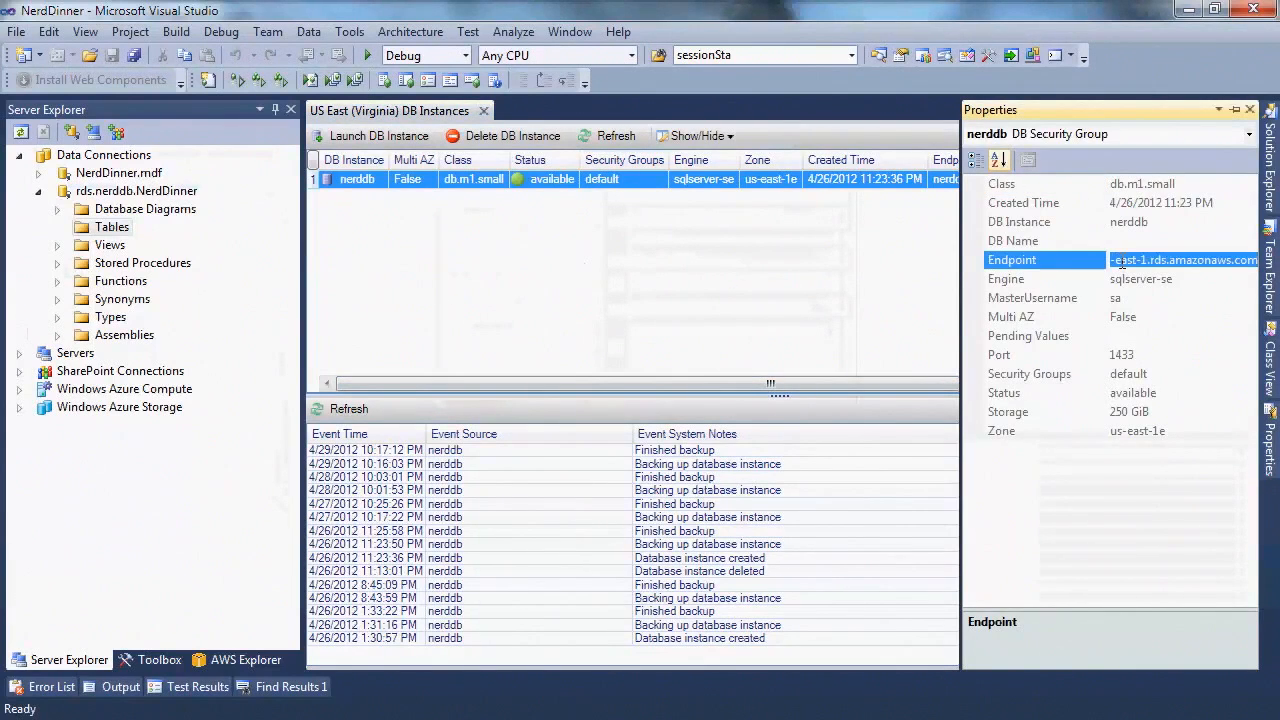
Connect SSMS to the pasted RDS endpoint using SQL Server Authentication and the admin password
key(alt+Tab)
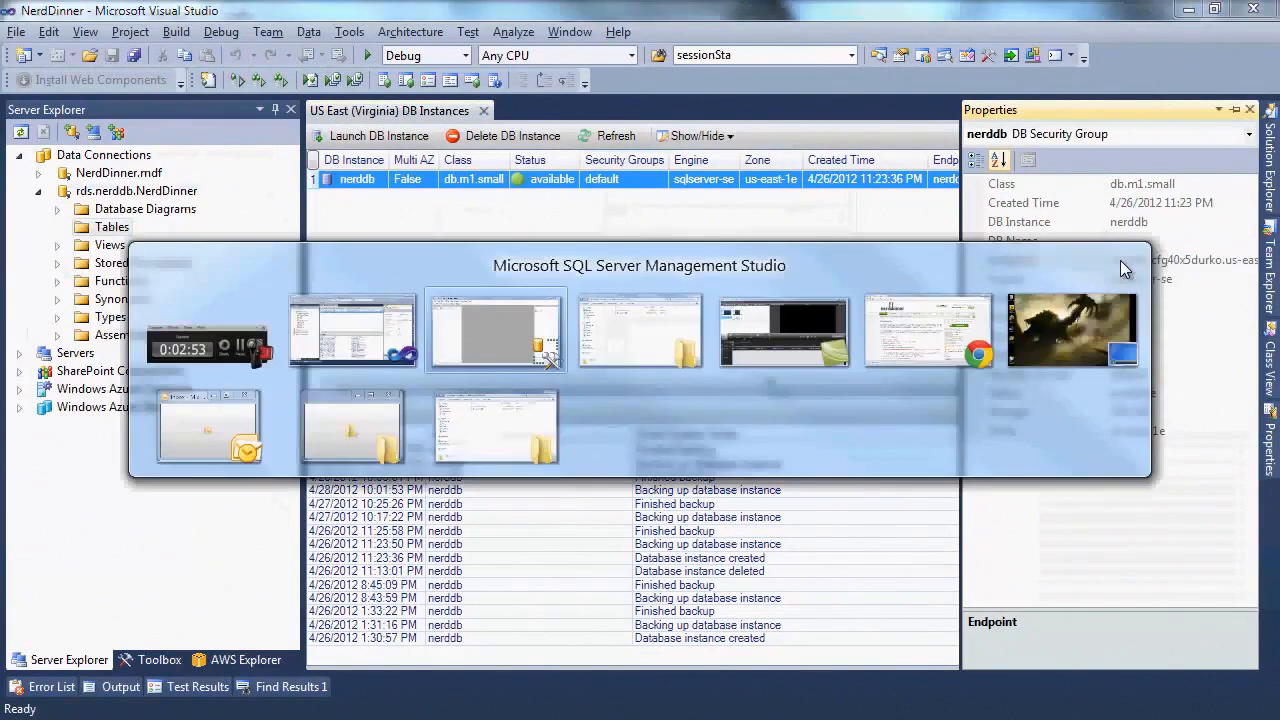
key(ctrl+v)
click(765, 277)
click(750, 307)
click(708, 330)
text(*****)
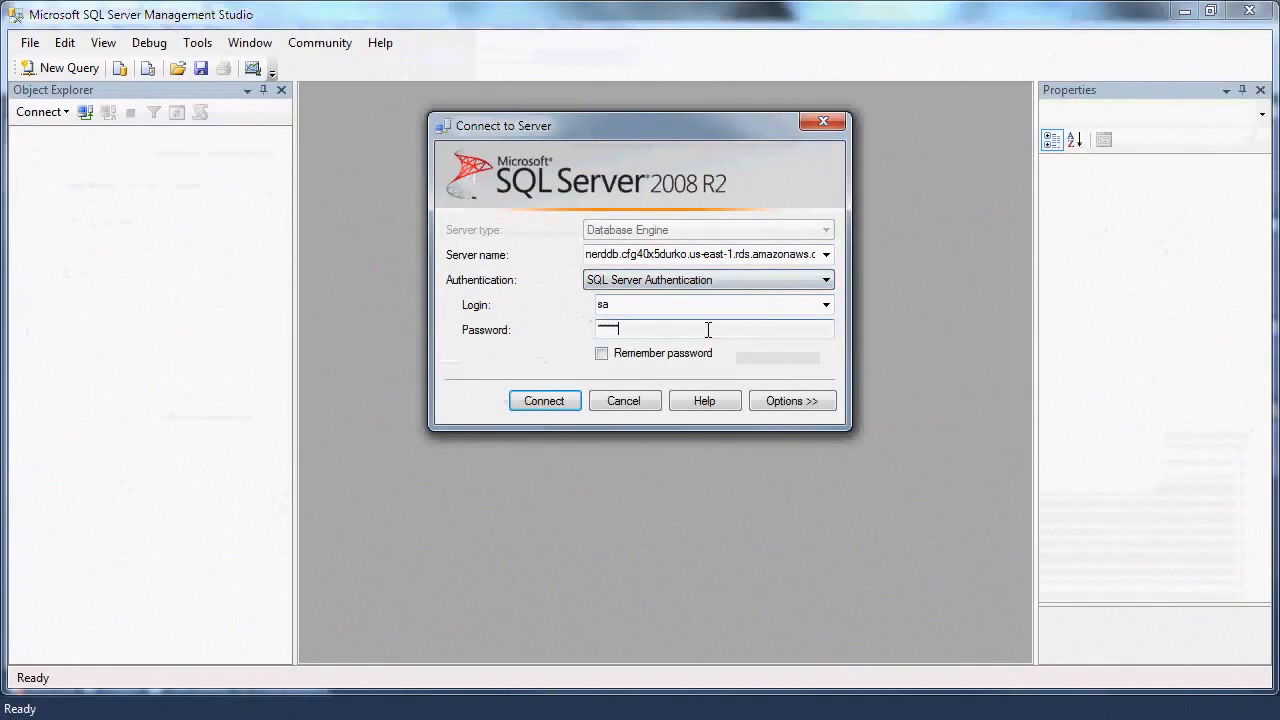
click(551, 401)
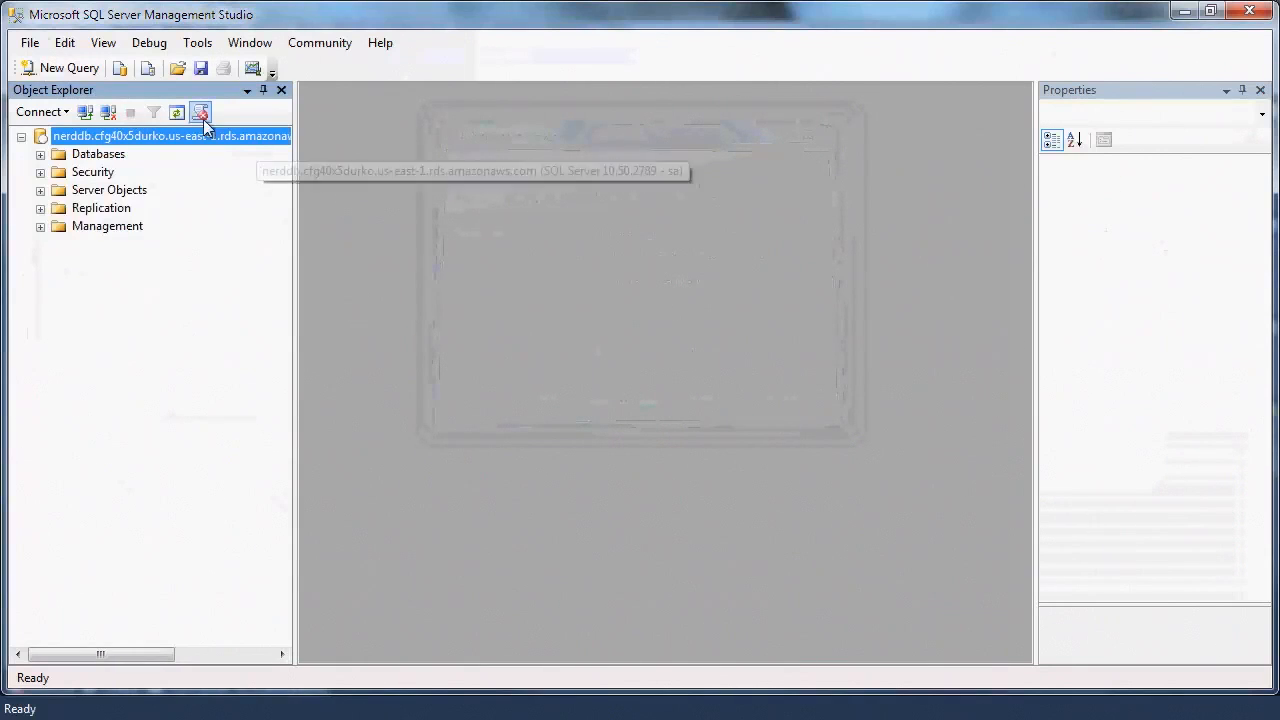
click(28, 45)
Open NerdDinnerDatabaseSetup.sql, execute it against the NerdDinner database, and return to Visual Studio
mouse_move(80, 135)
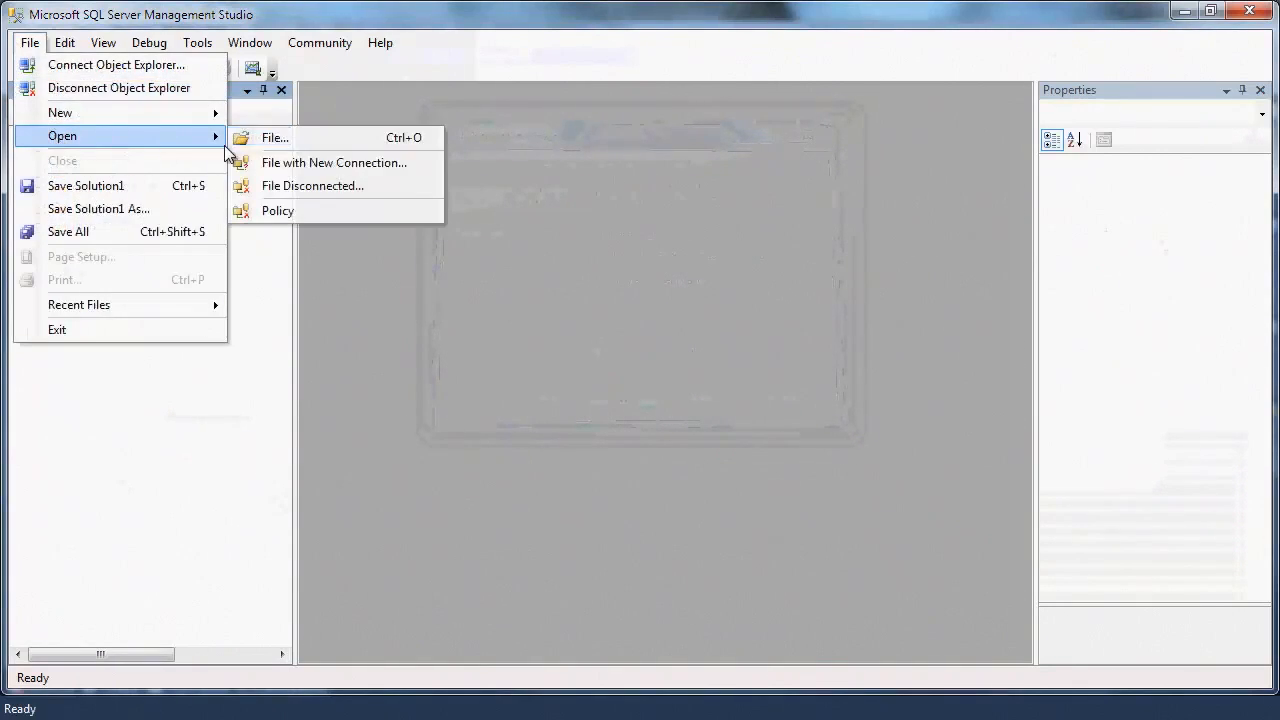
click(273, 140)
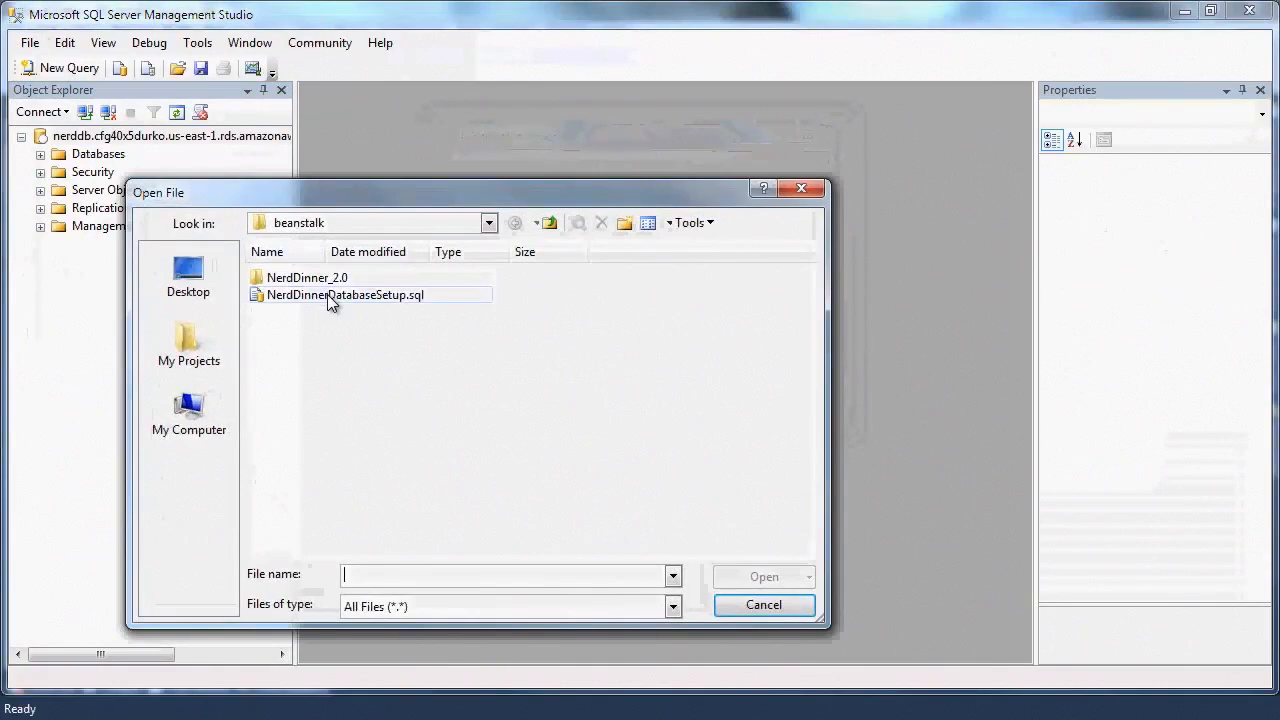
double_click(327, 294)
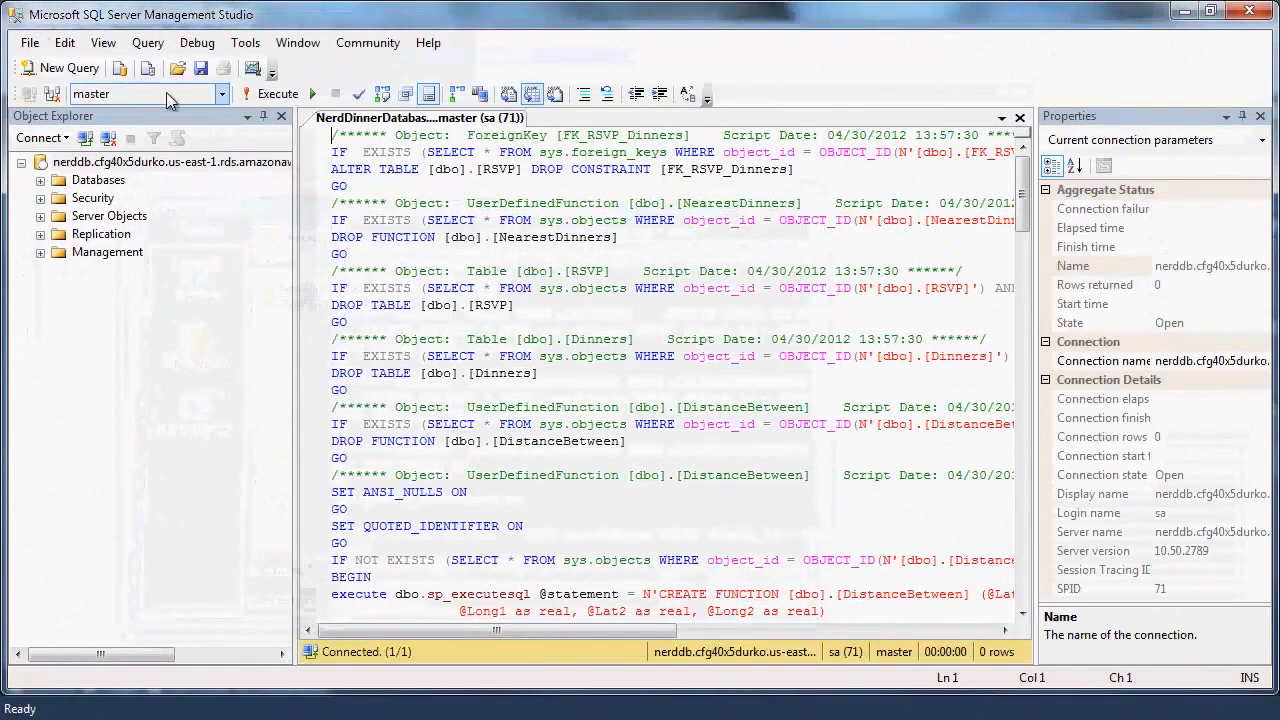
click(220, 94)
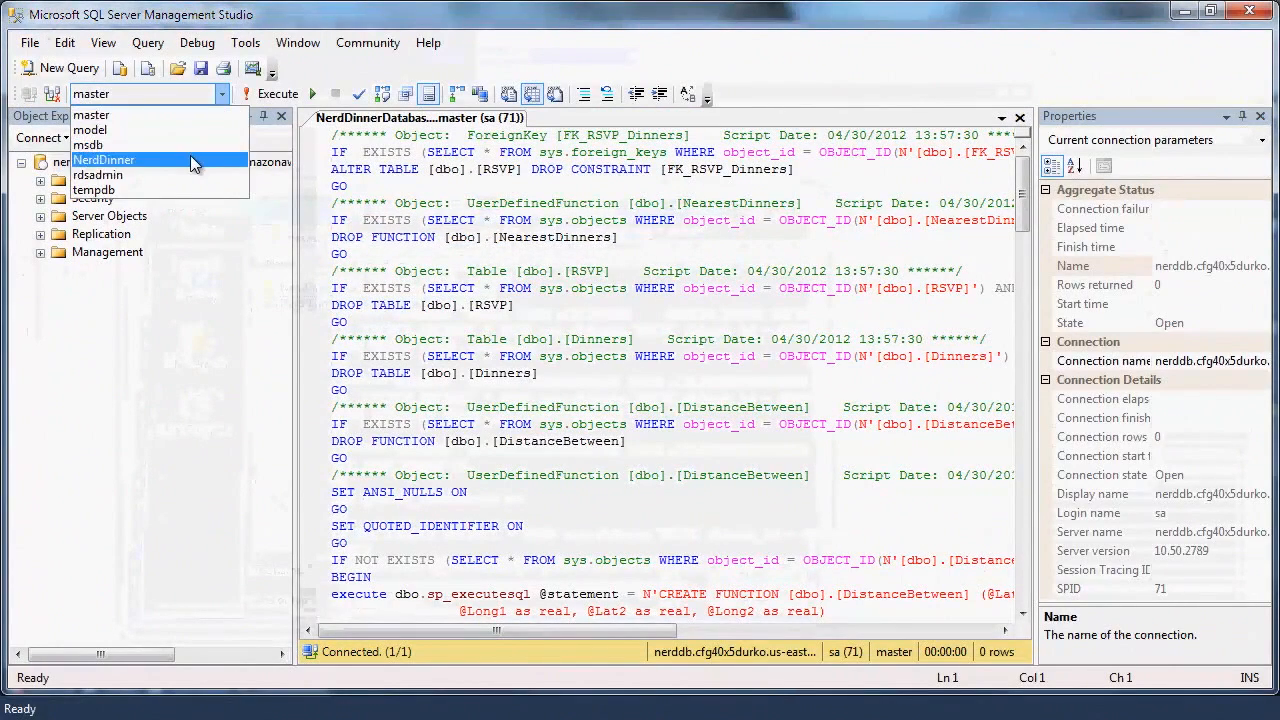
click(130, 163)
click(266, 100)
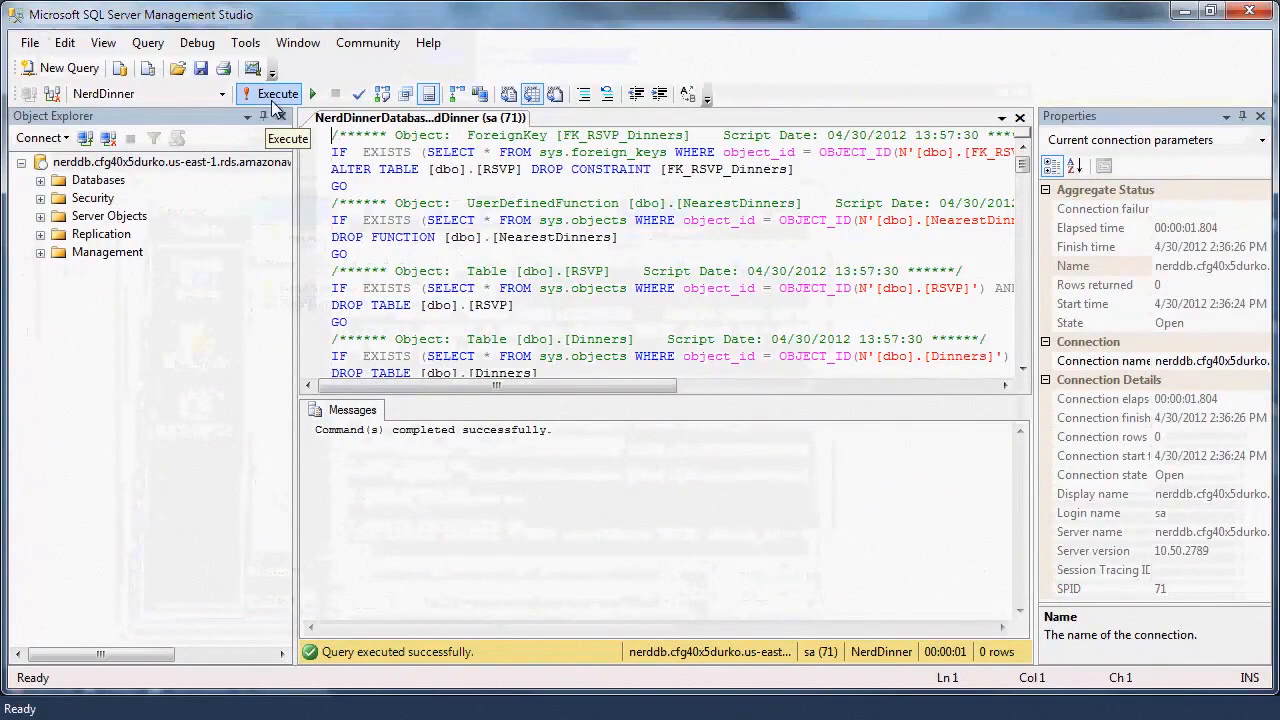
key(alt+Tab)
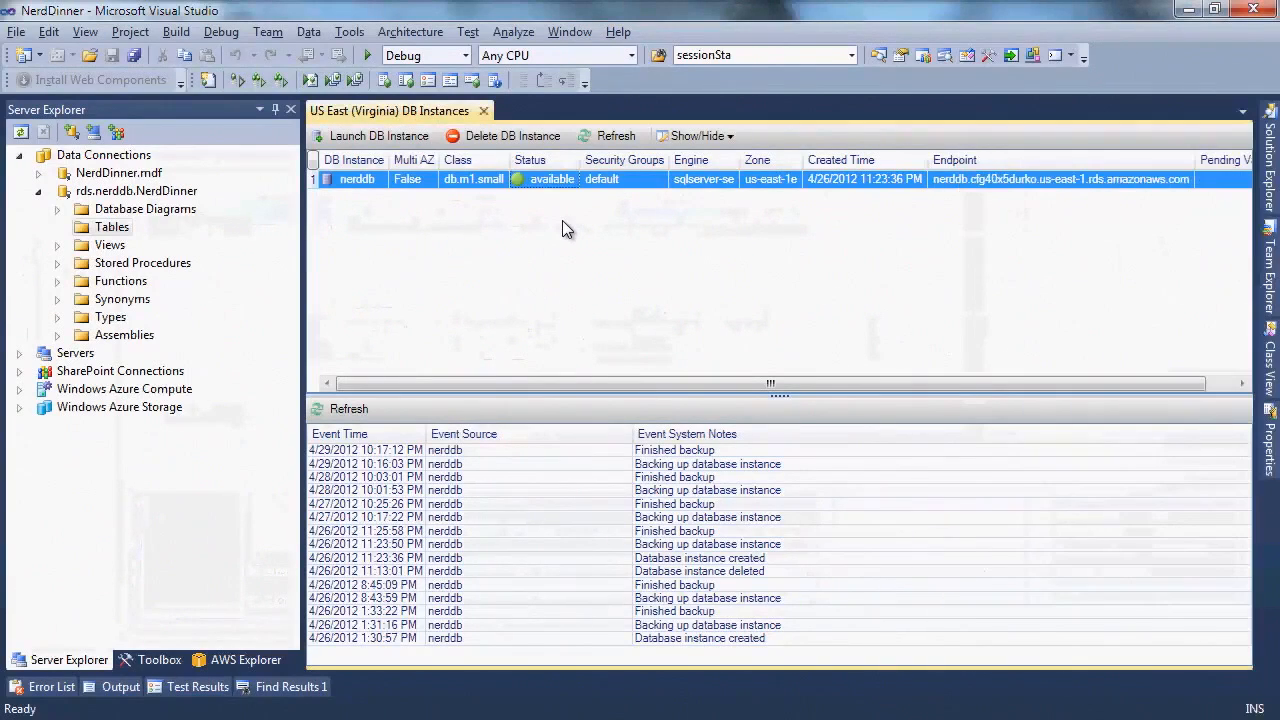
Open ConnectionStrings.config and delete the old local Data Source details
click(266, 662)
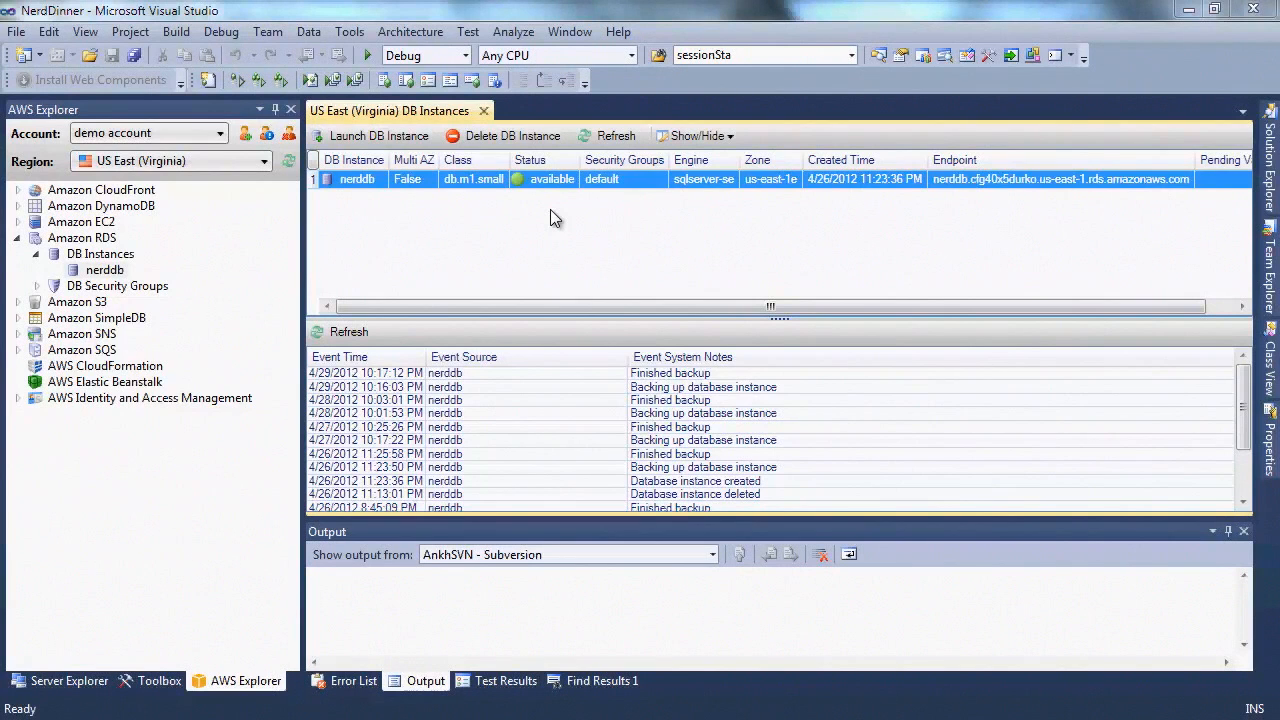
click(1270, 165)
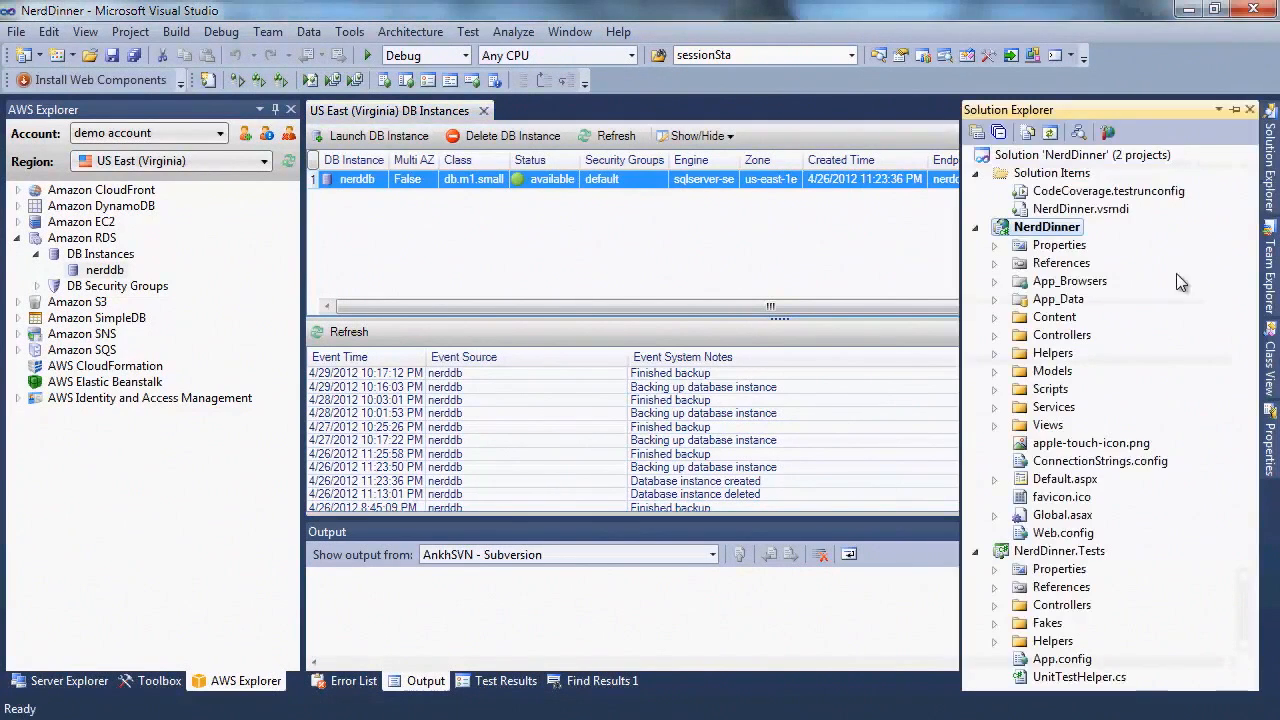
double_click(1108, 460)
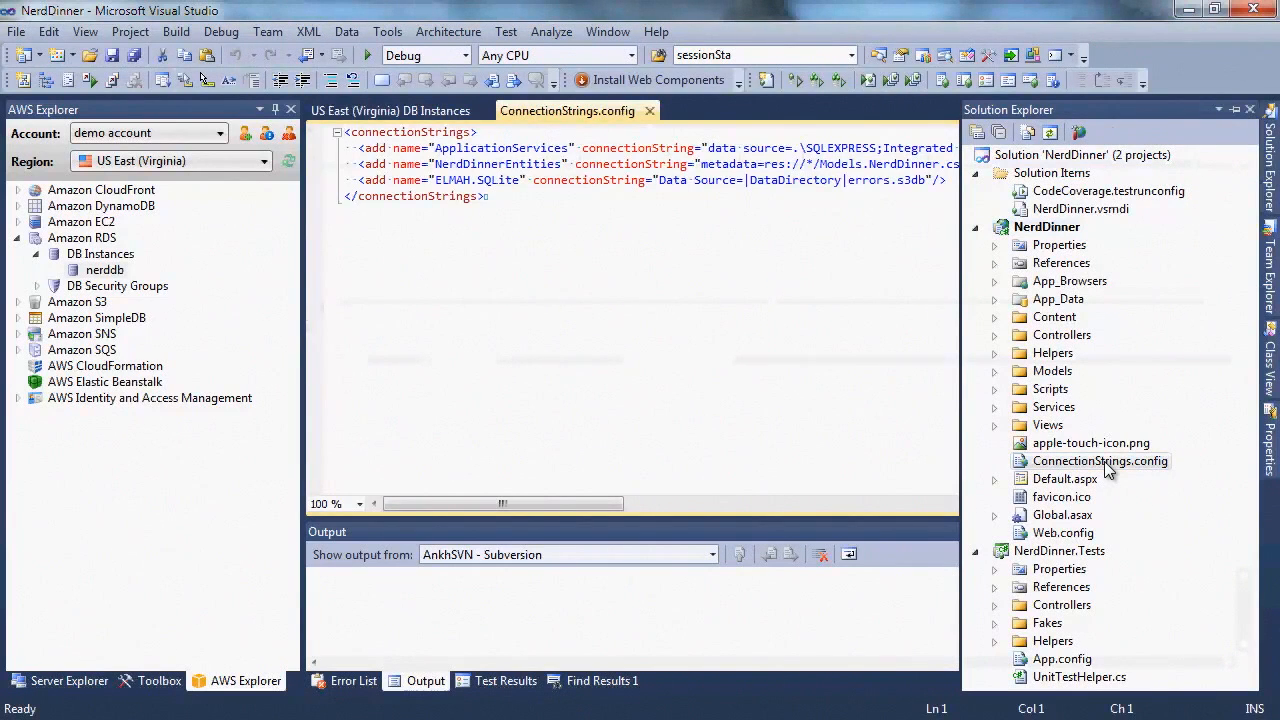
click(692, 183)
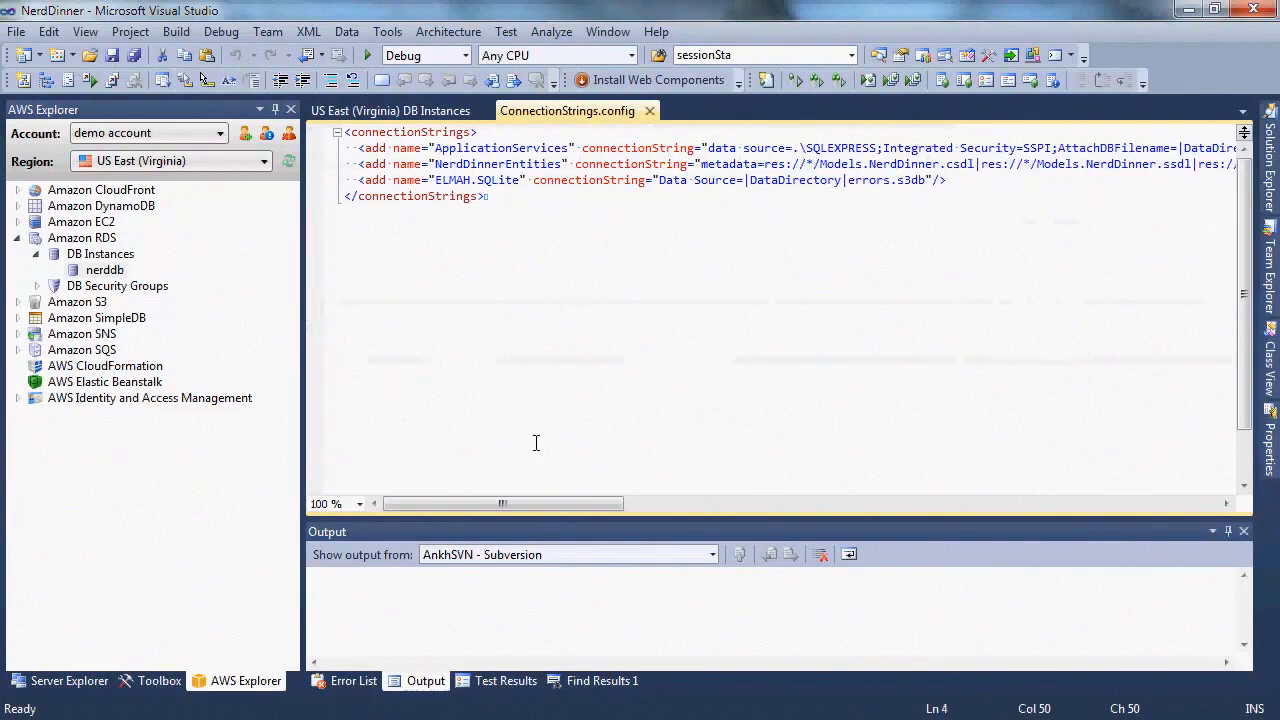
drag(542, 504, 783, 512)
click(1053, 163)
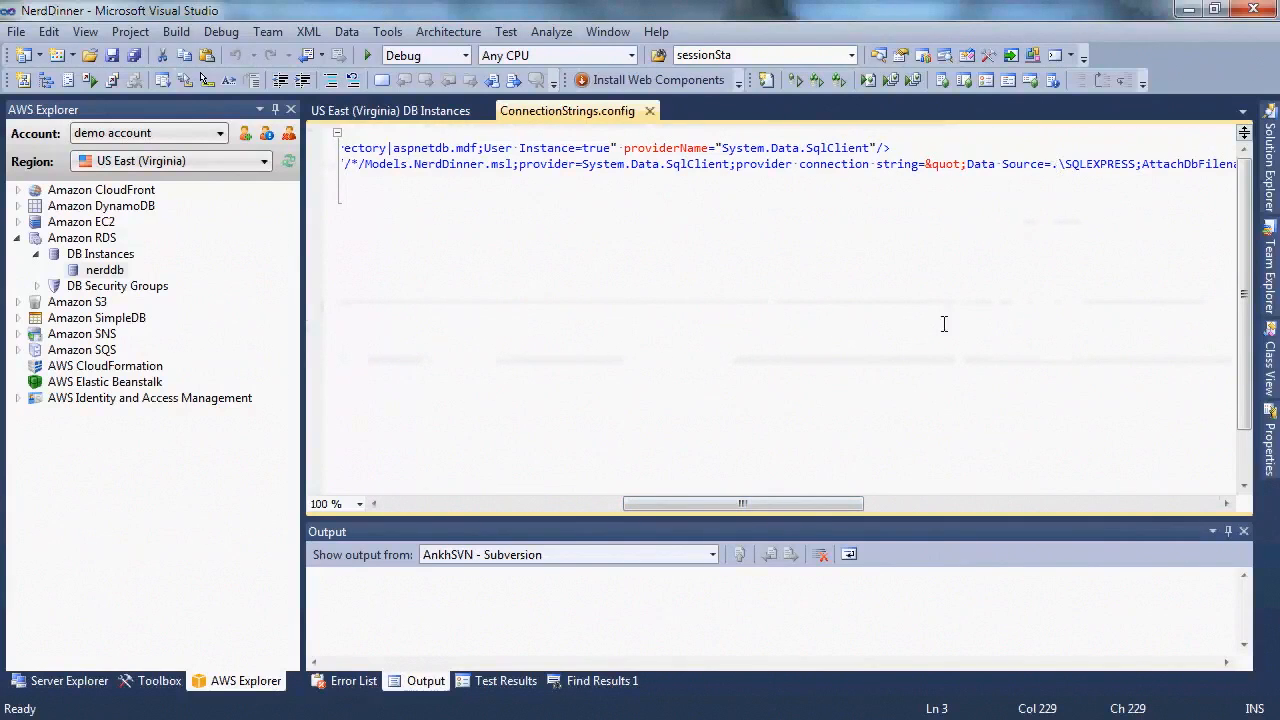
drag(837, 503, 1095, 509)
shift+click(1085, 161)
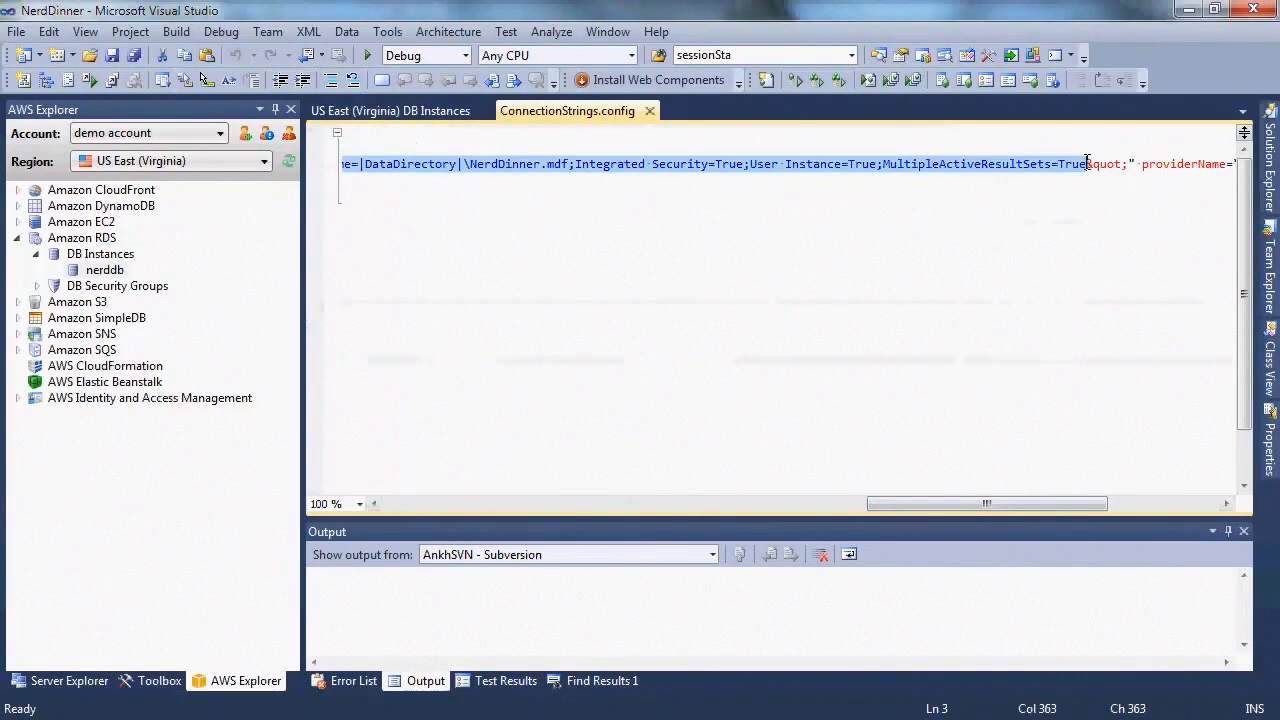
key(Delete)
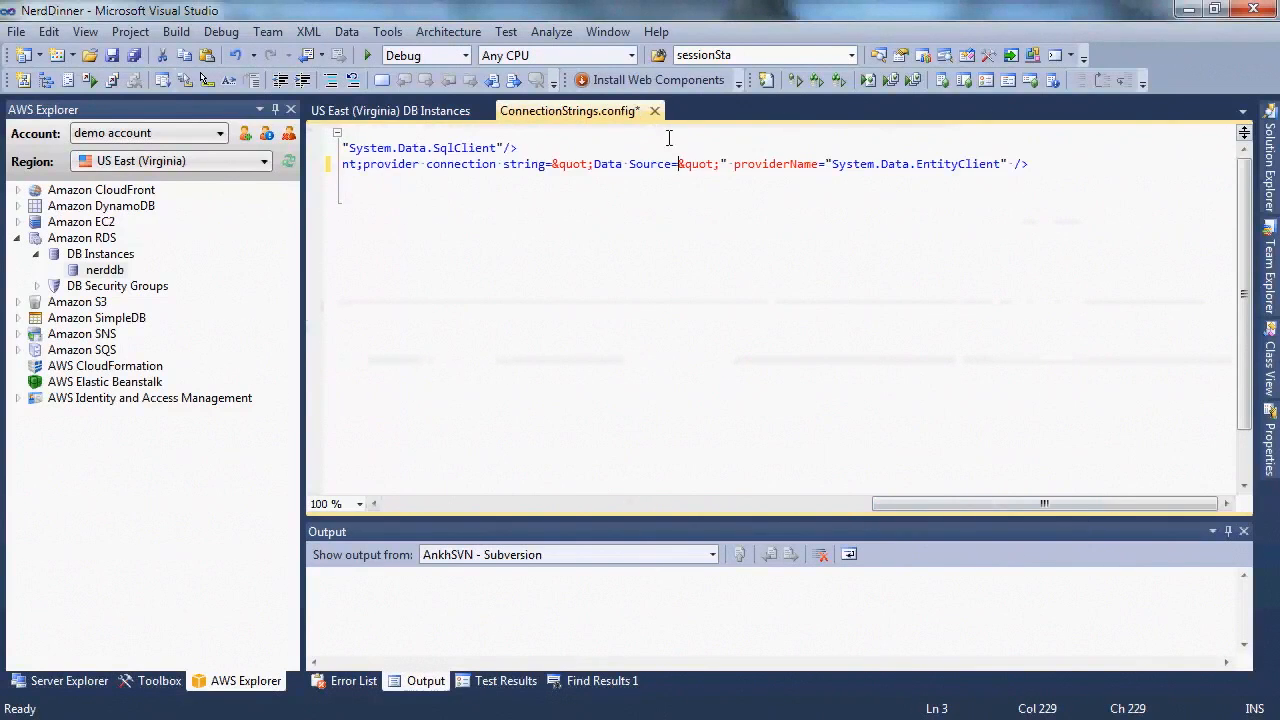
Set Data Source to the nerddb RDS endpoint, add Initial Catalog=NerdDinner and SQL login credentials, and save
click(456, 112)
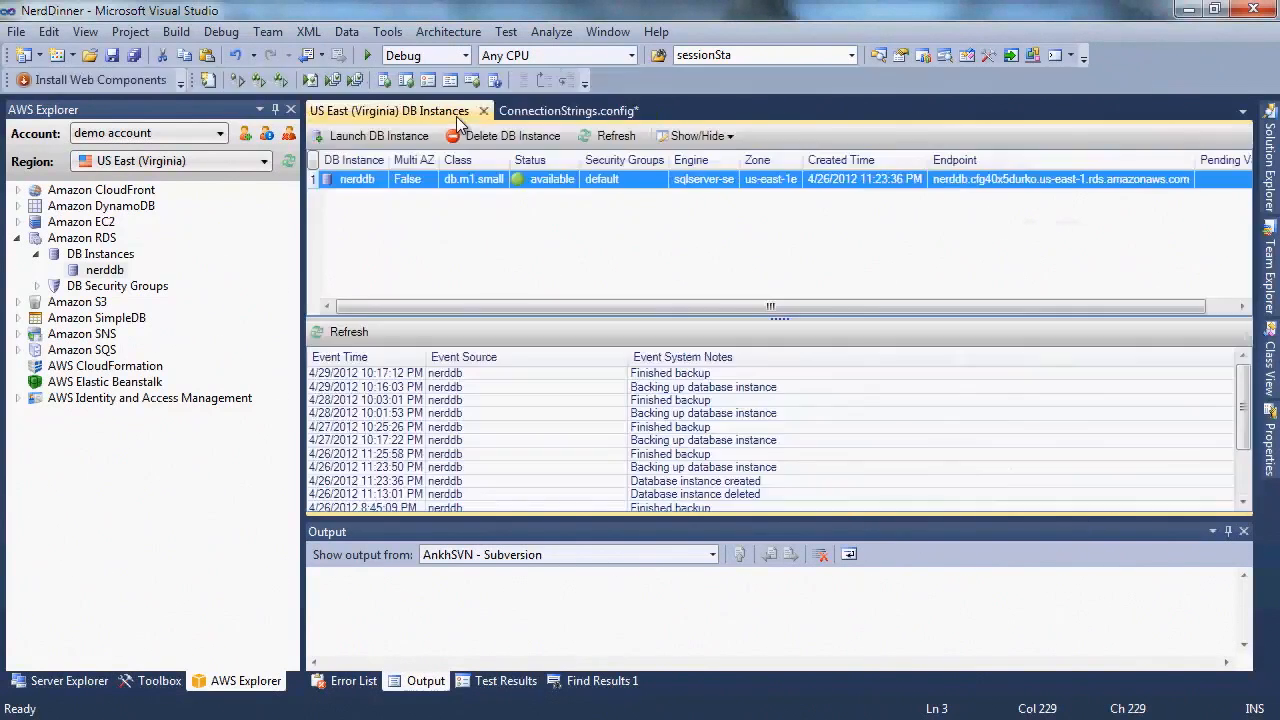
right_click(531, 178)
click(642, 382)
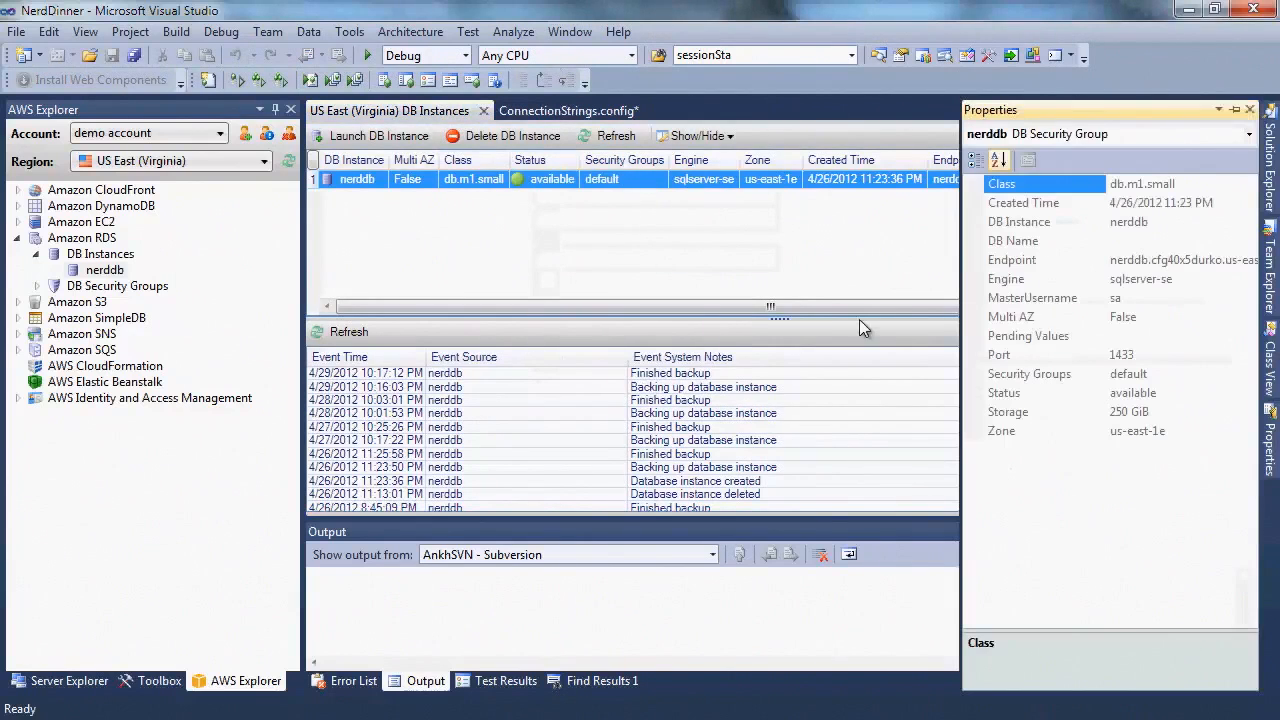
click(1141, 260)
double_click(1141, 260)
key(ctrl+c)
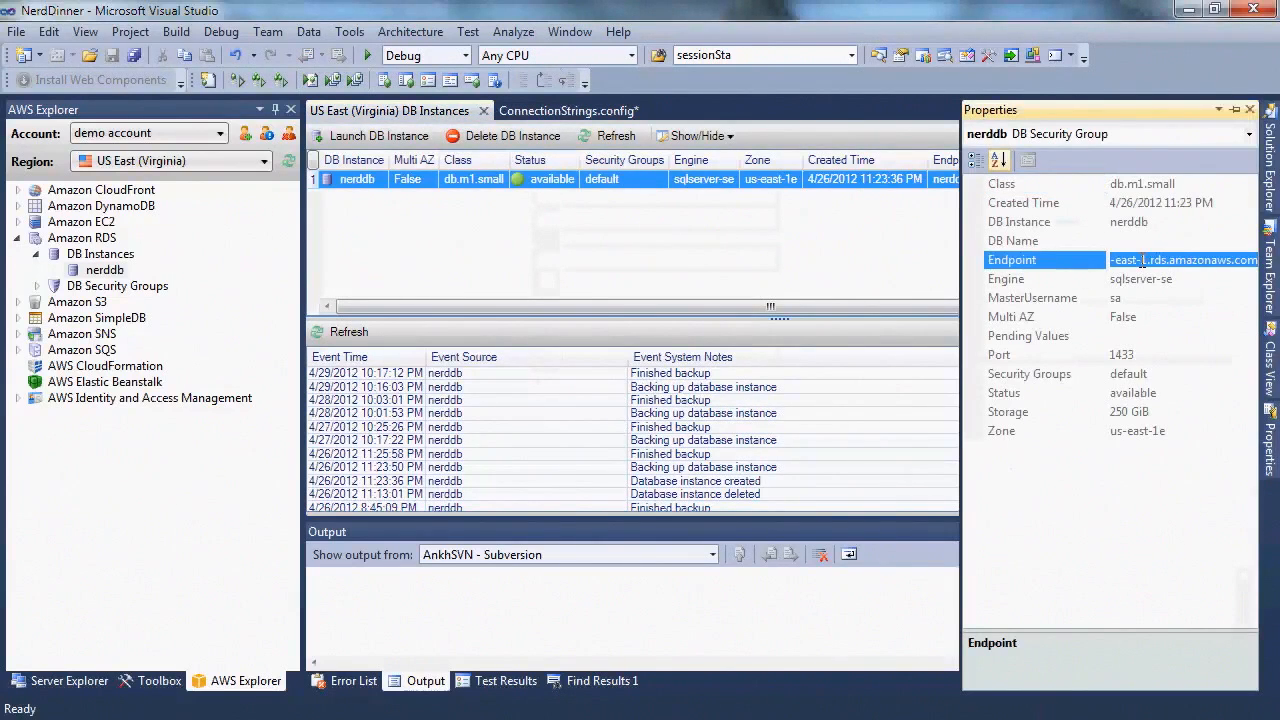
click(588, 111)
key(ctrl+v)
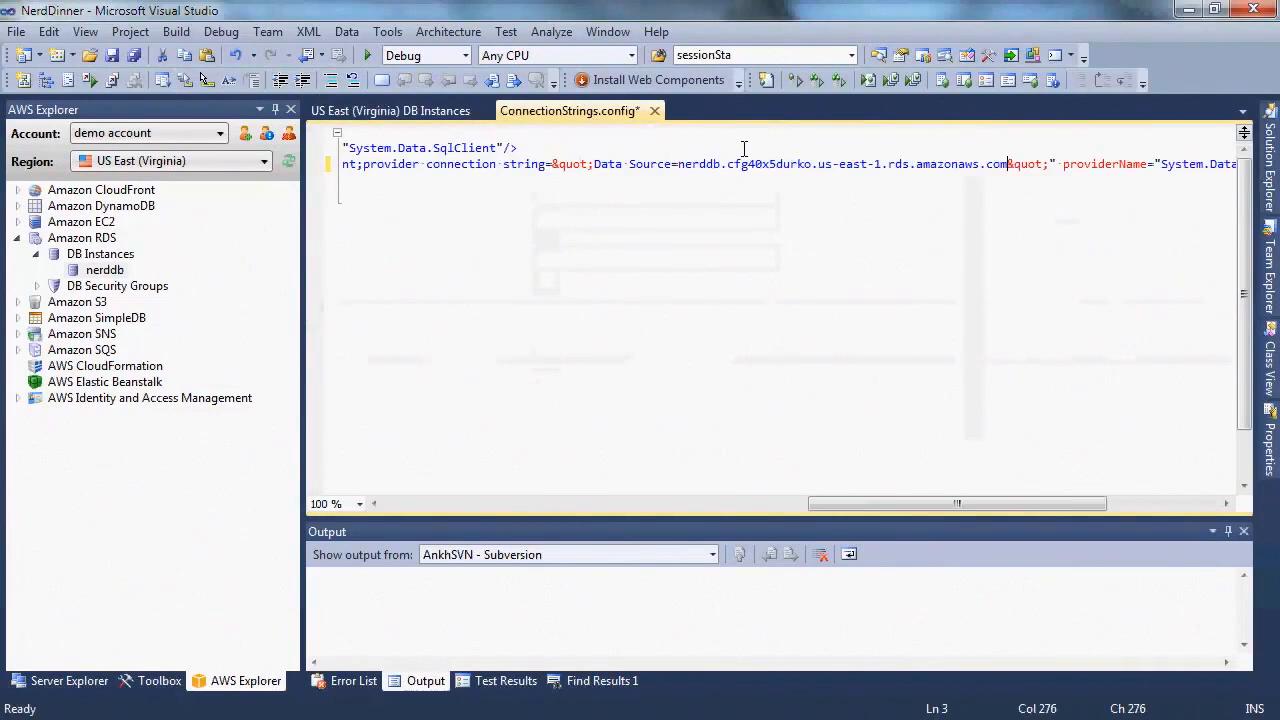
text(;Initial Ca)
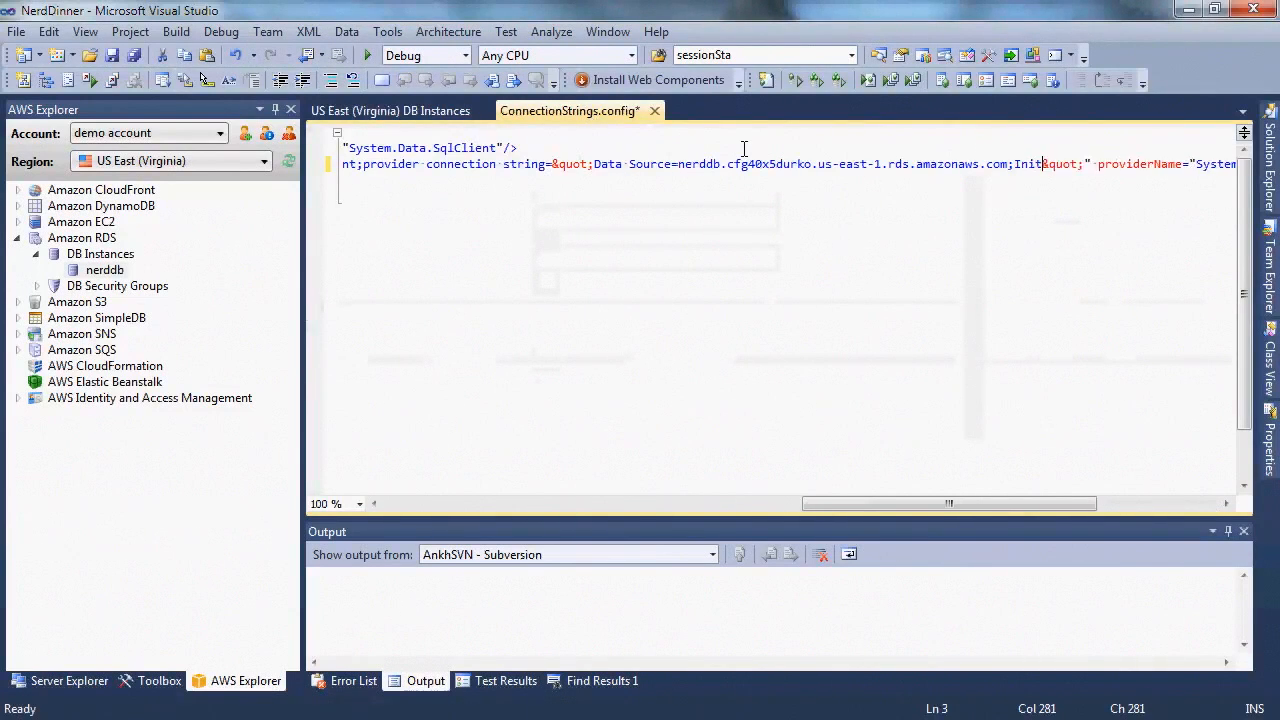
text(talog=Nerd)
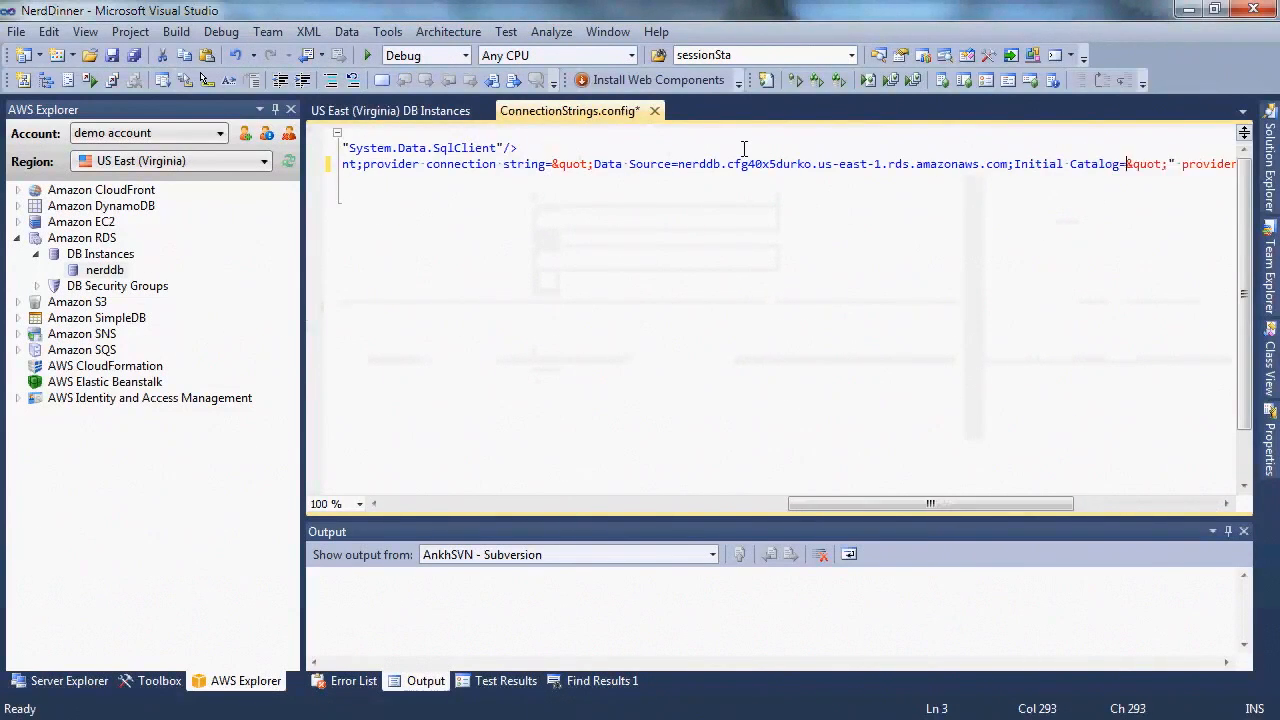
text(Dinner;User Id)
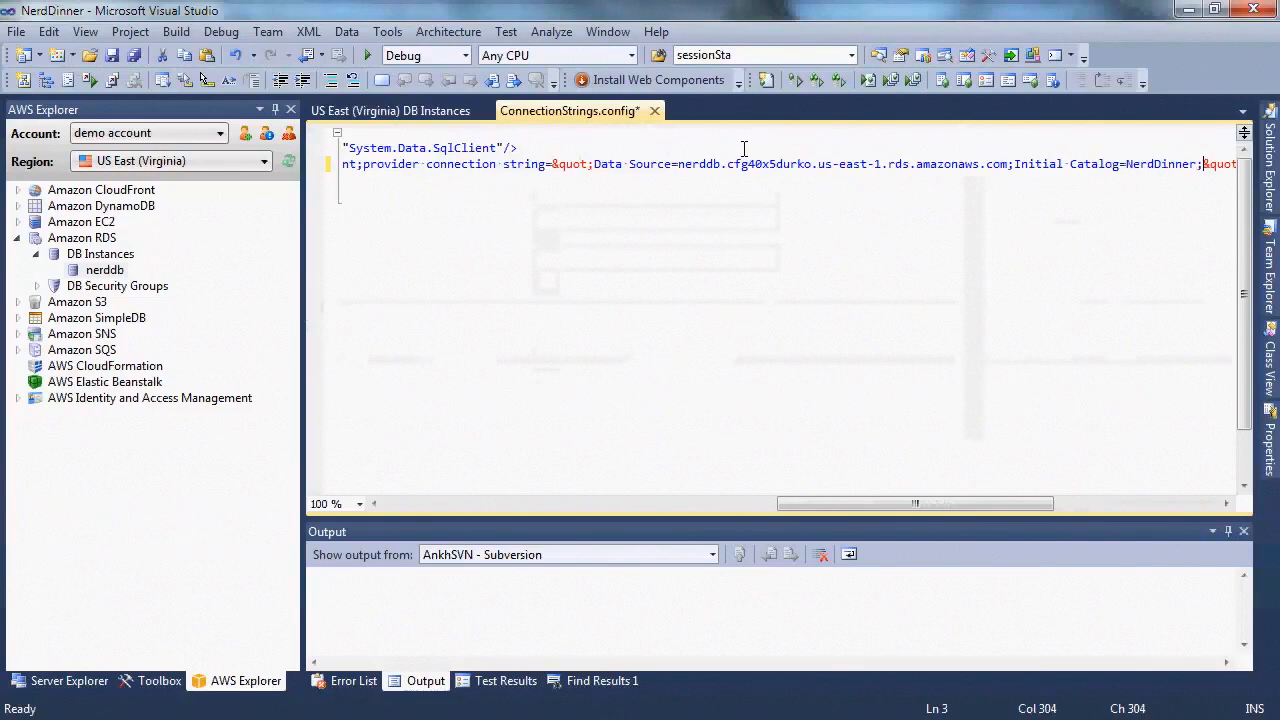
text(=sa;Passw)
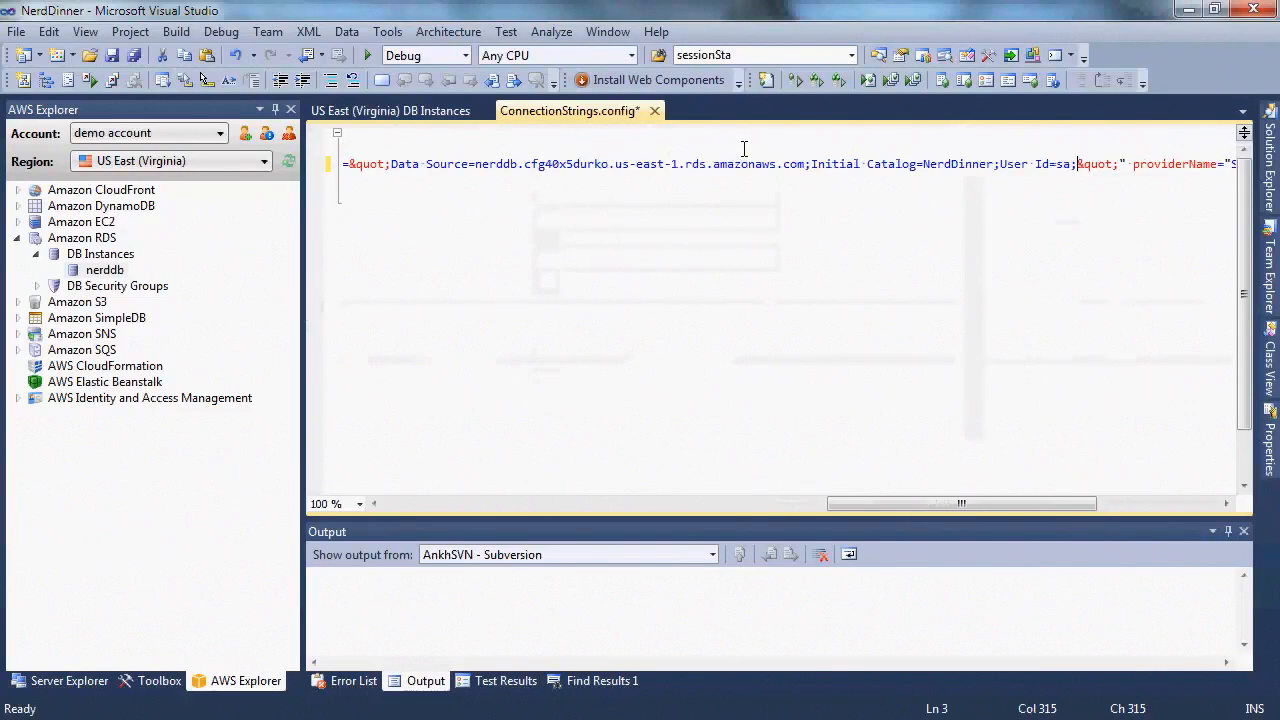
text(ord=testtest)
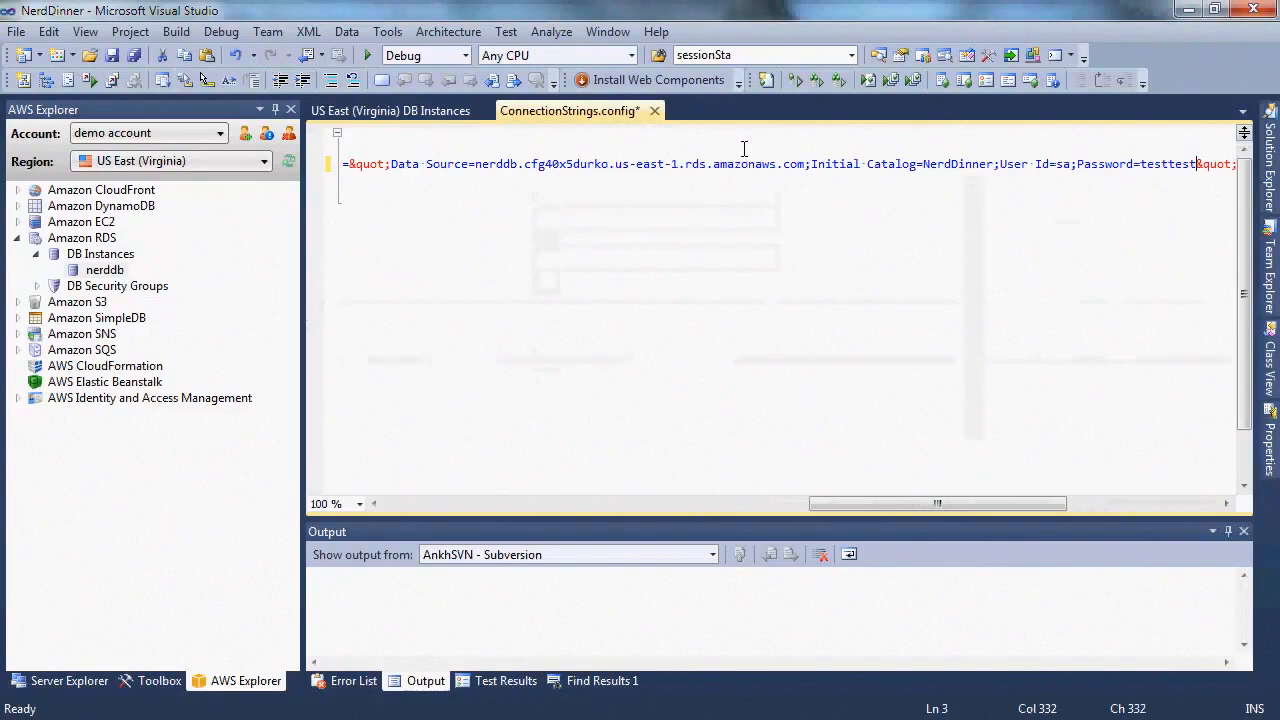
key(ctrl+s)
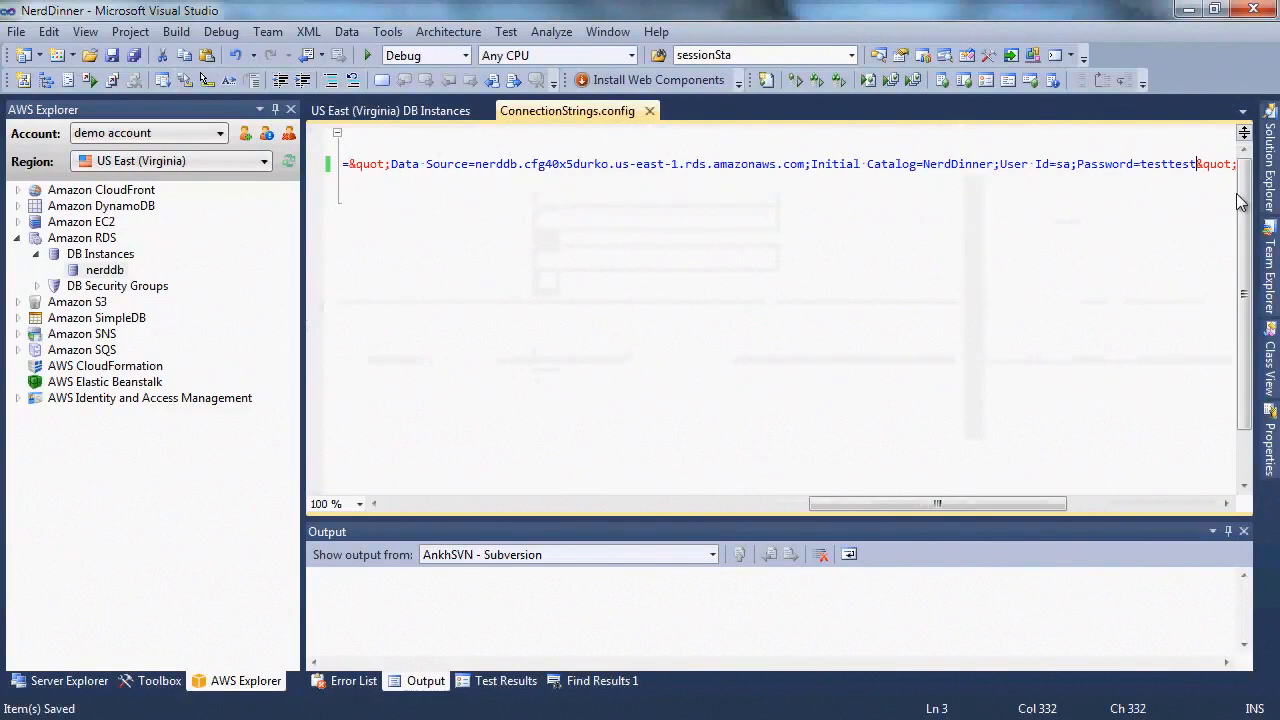
mouse_move(1264, 185)
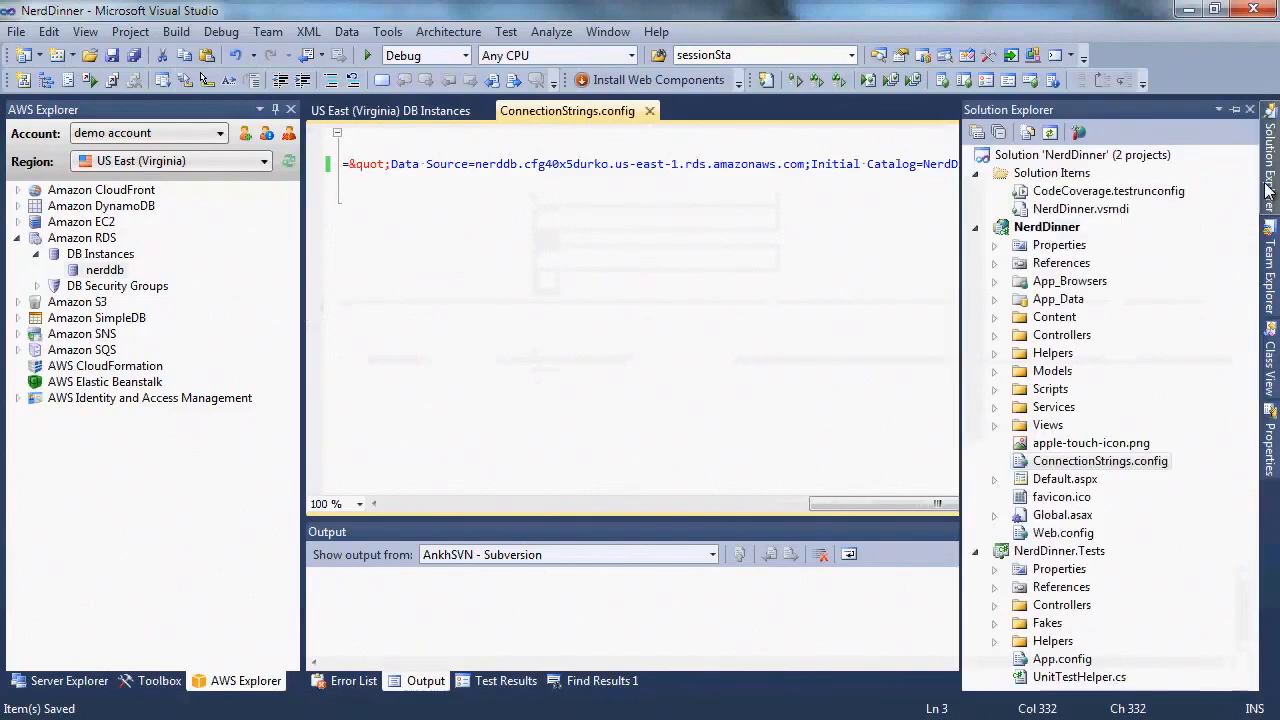
right_click(1048, 228)
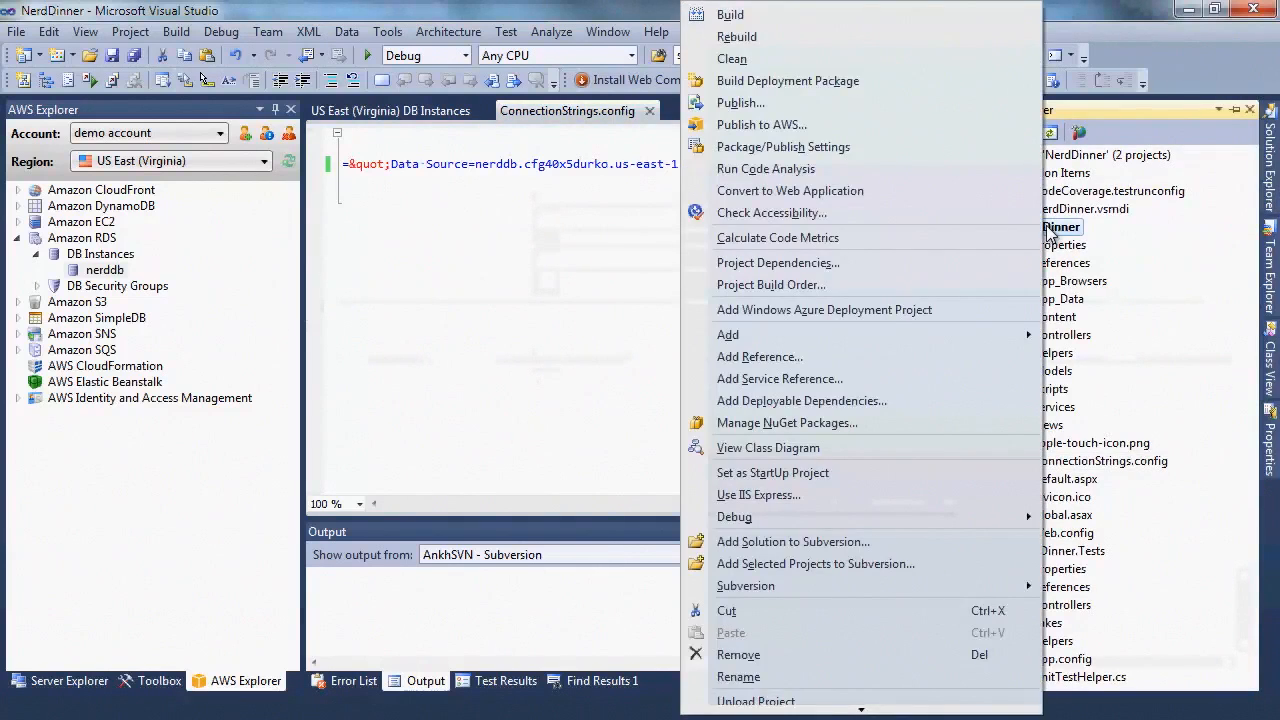
Publish the NerdDinner project to AWS using the AWS Elastic Beanstalk template, advancing to application details
click(920, 125)
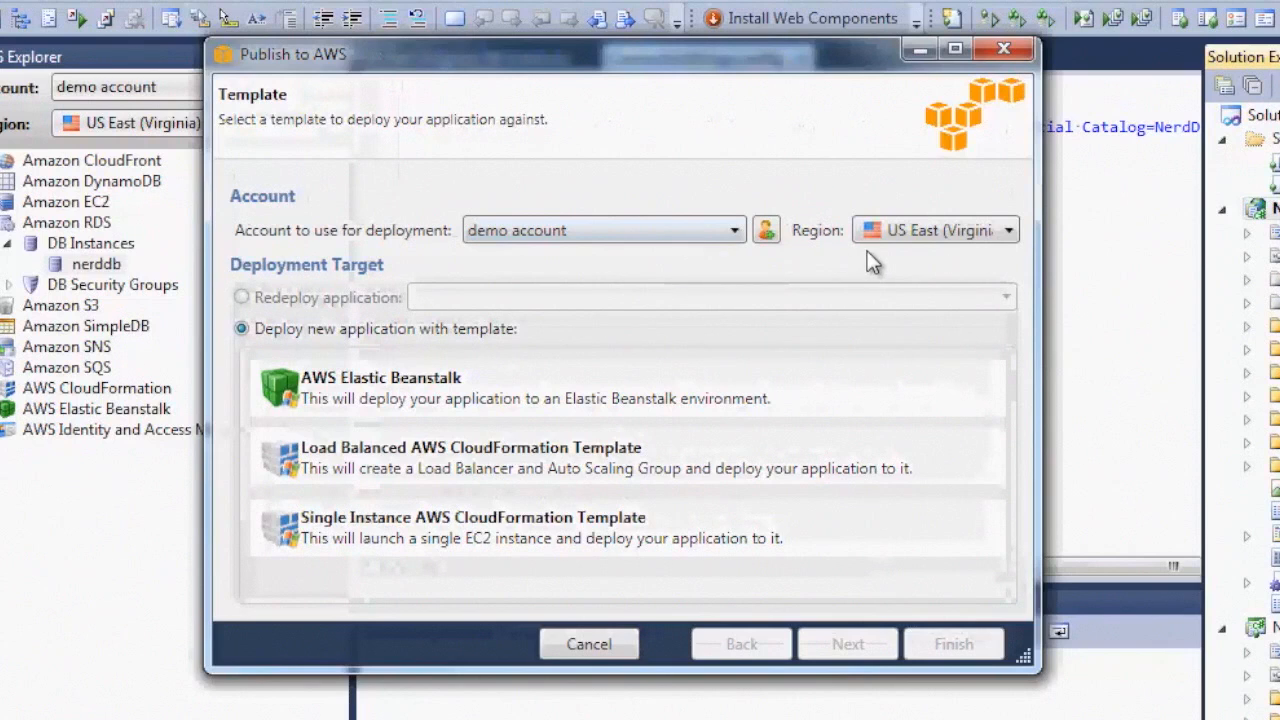
click(695, 393)
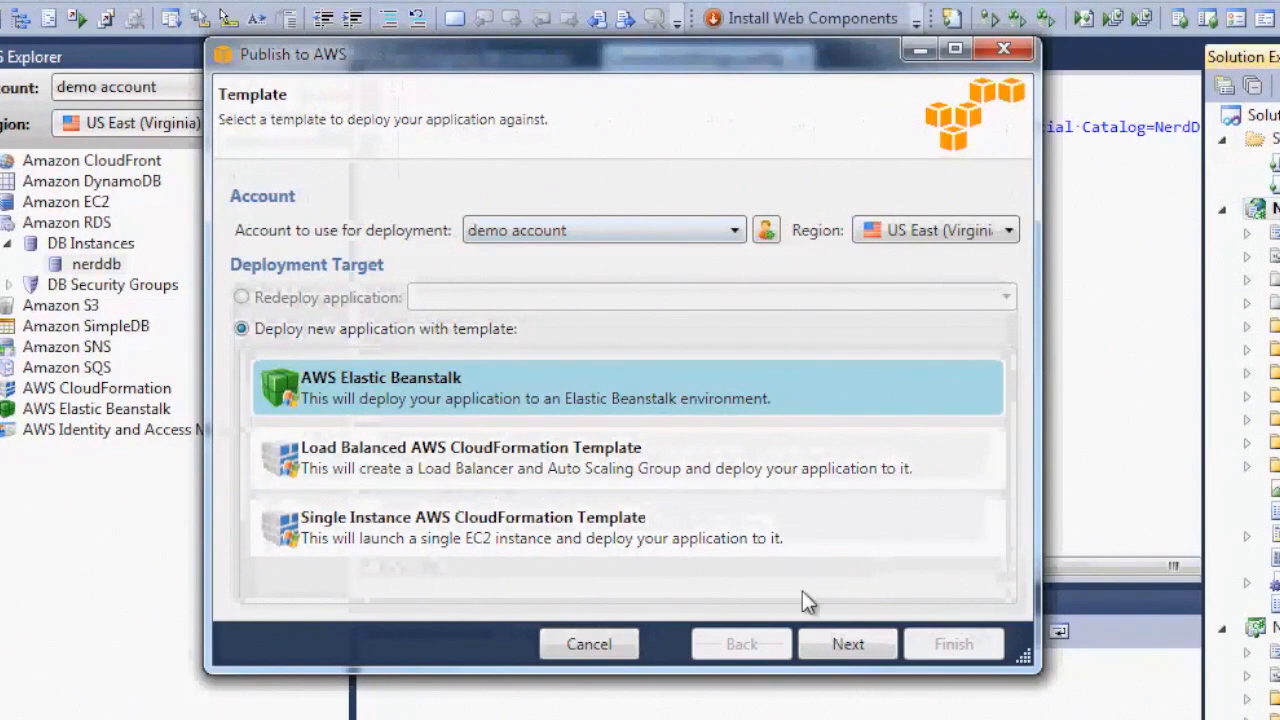
click(838, 646)
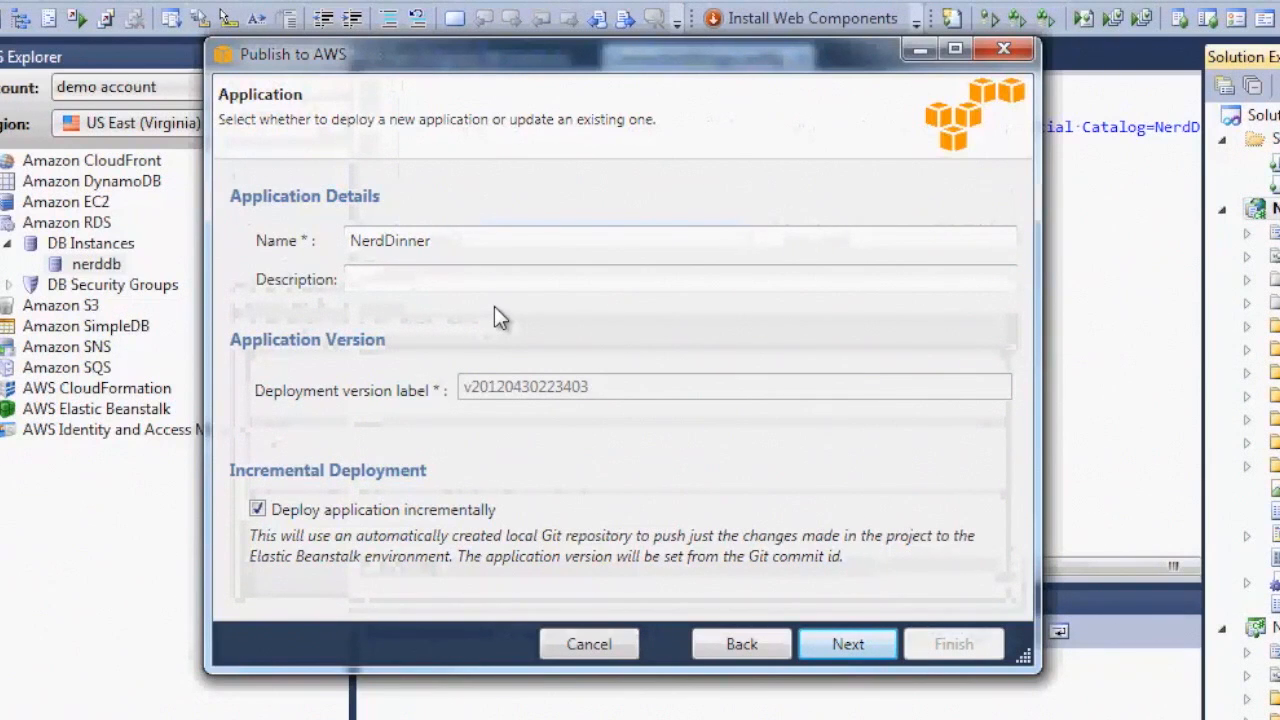
Enter 'Places where nerds eat' as the application description and continue to the Environment page
click(463, 283)
click(463, 283)
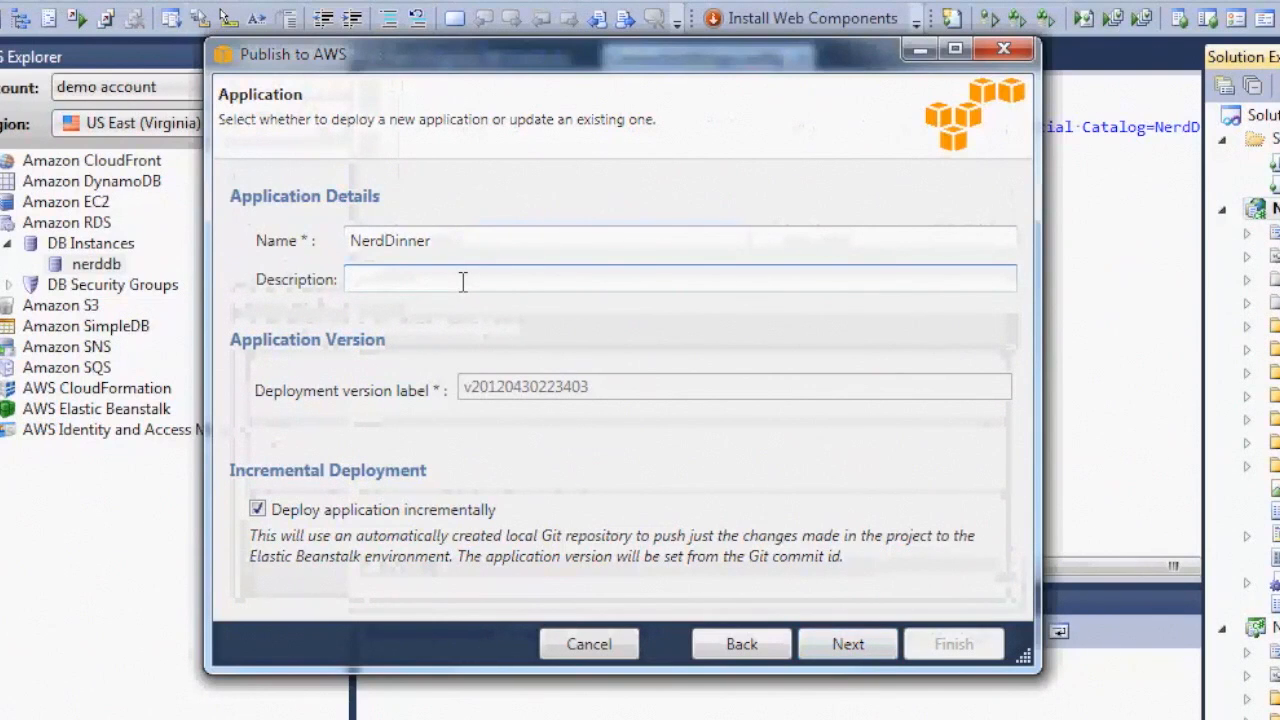
text(Places where nerds eat)
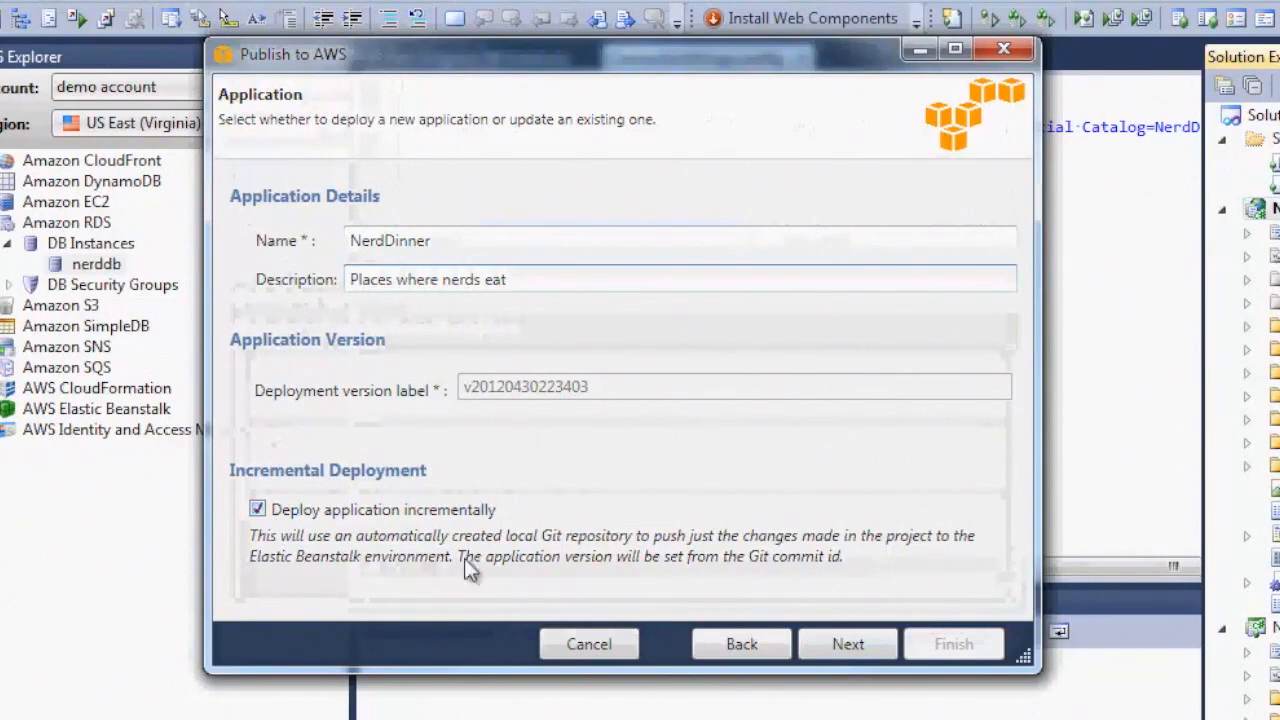
click(846, 646)
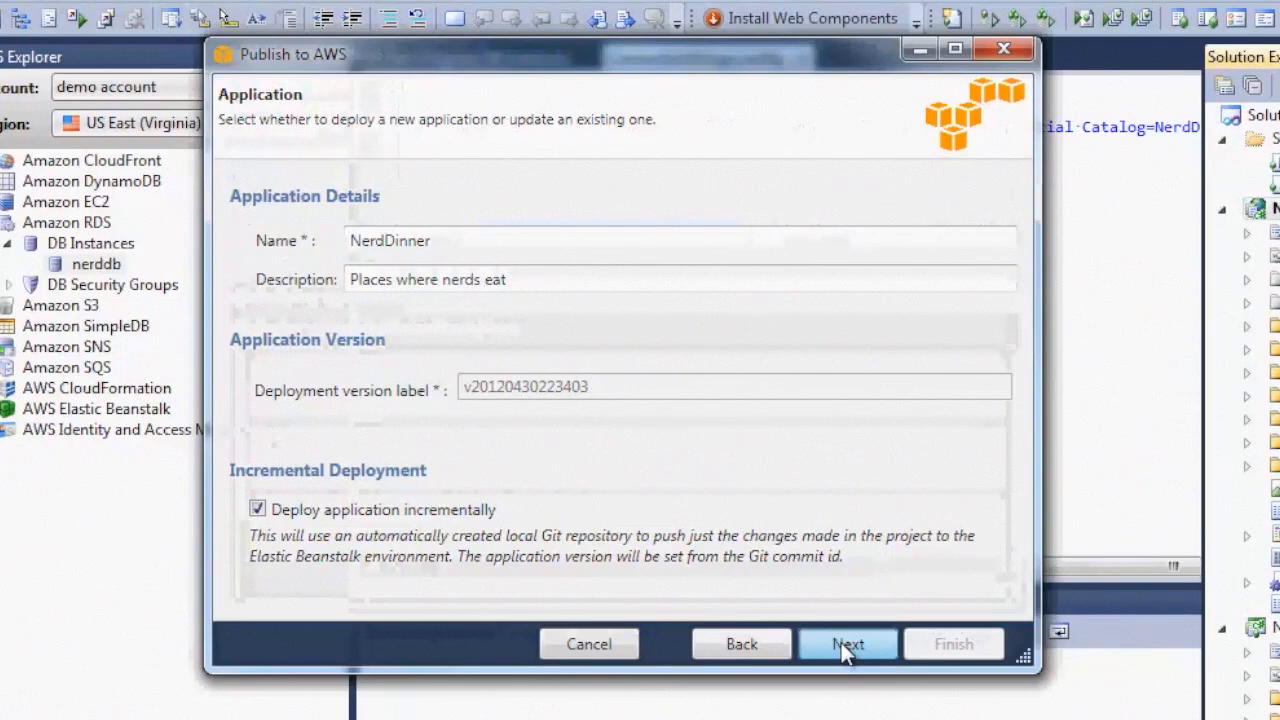
click(846, 646)
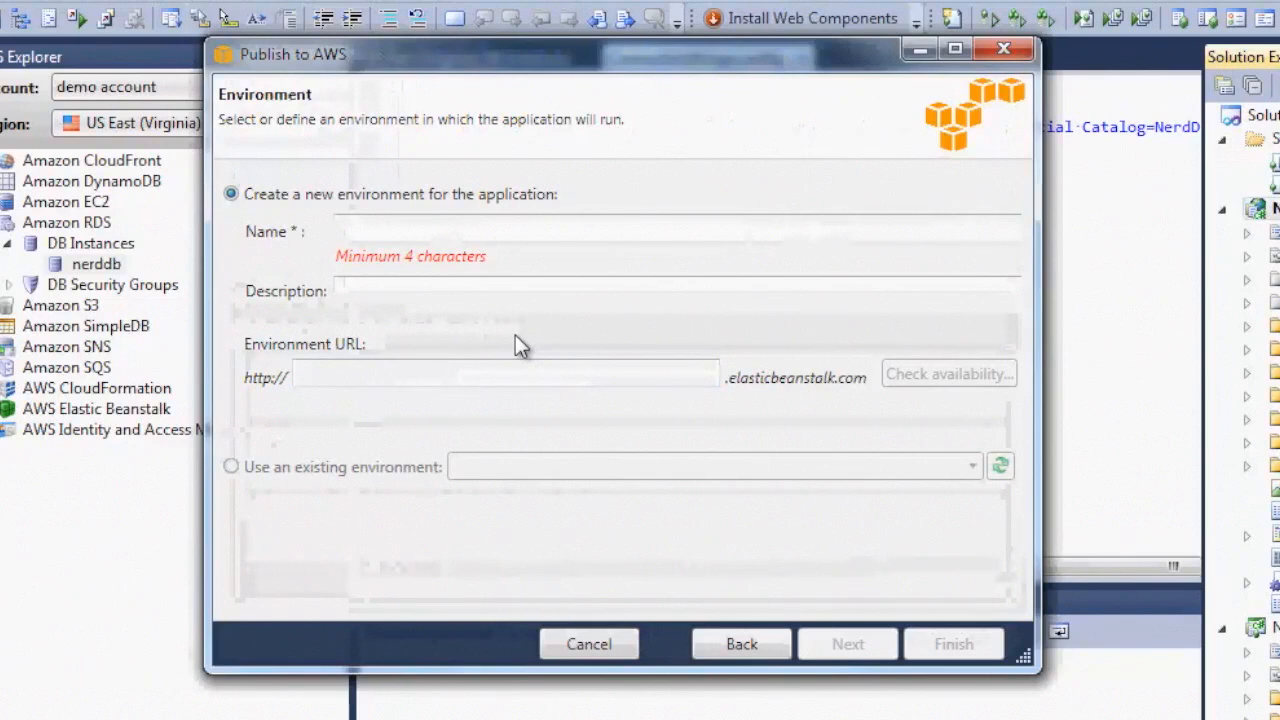
Name the environment where-nerds-eat, verify its URL is available, and go on to Options
click(380, 222)
text(where-nerds-eat)
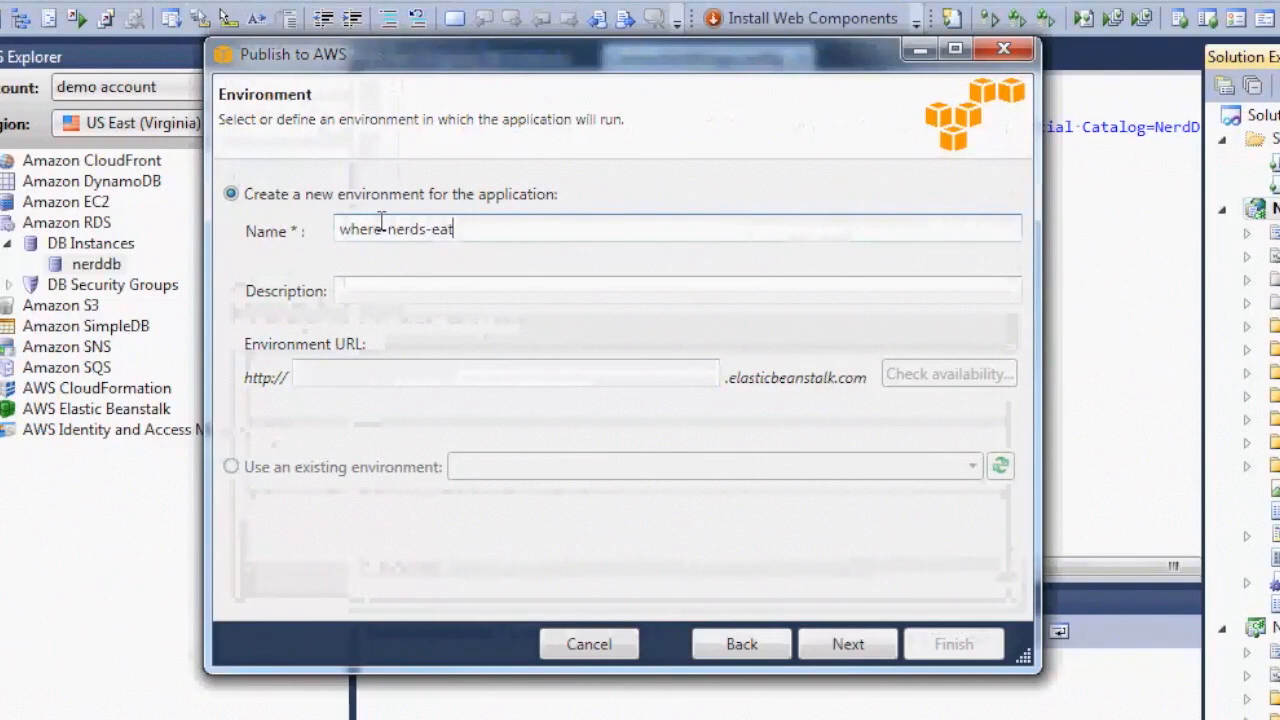
key(Tab)
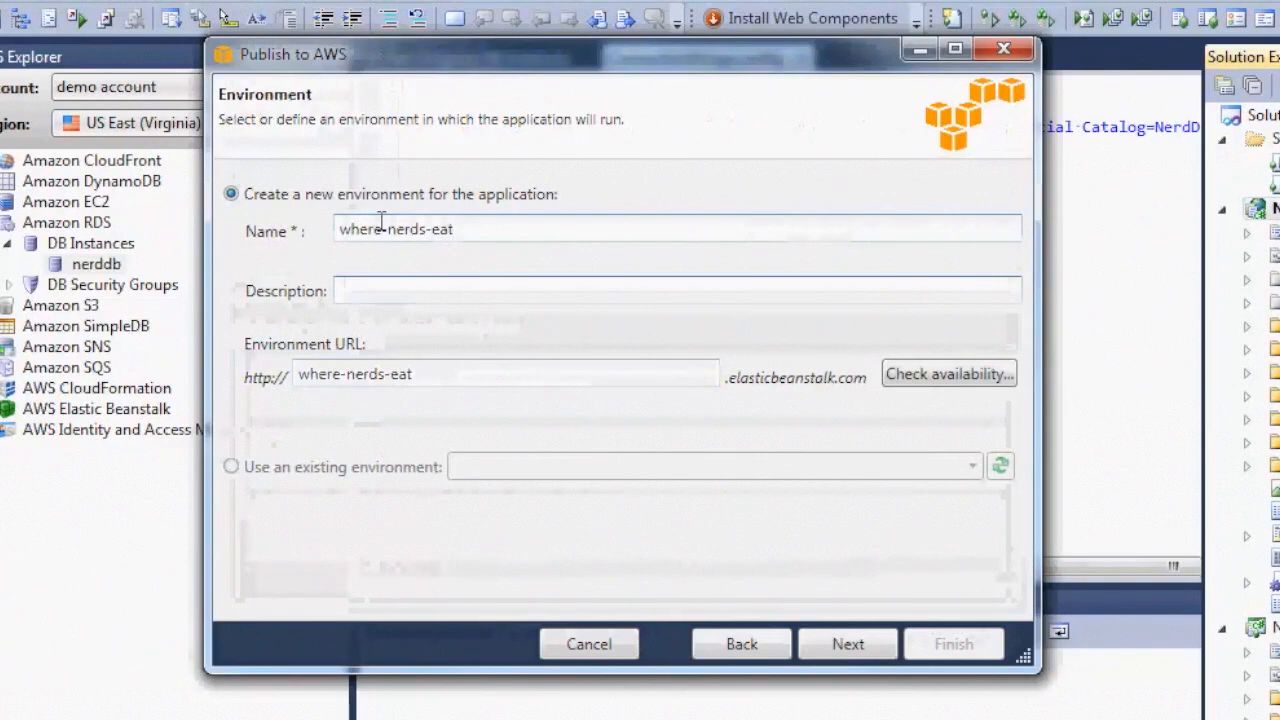
click(964, 372)
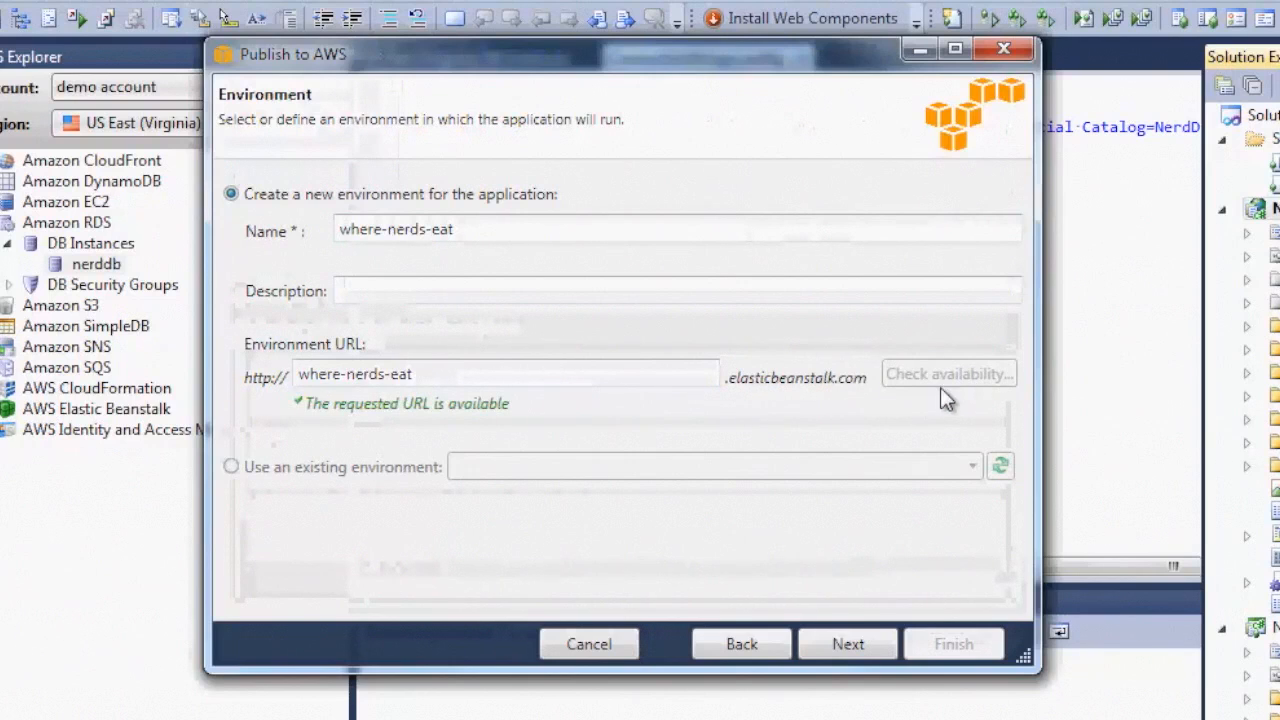
click(859, 640)
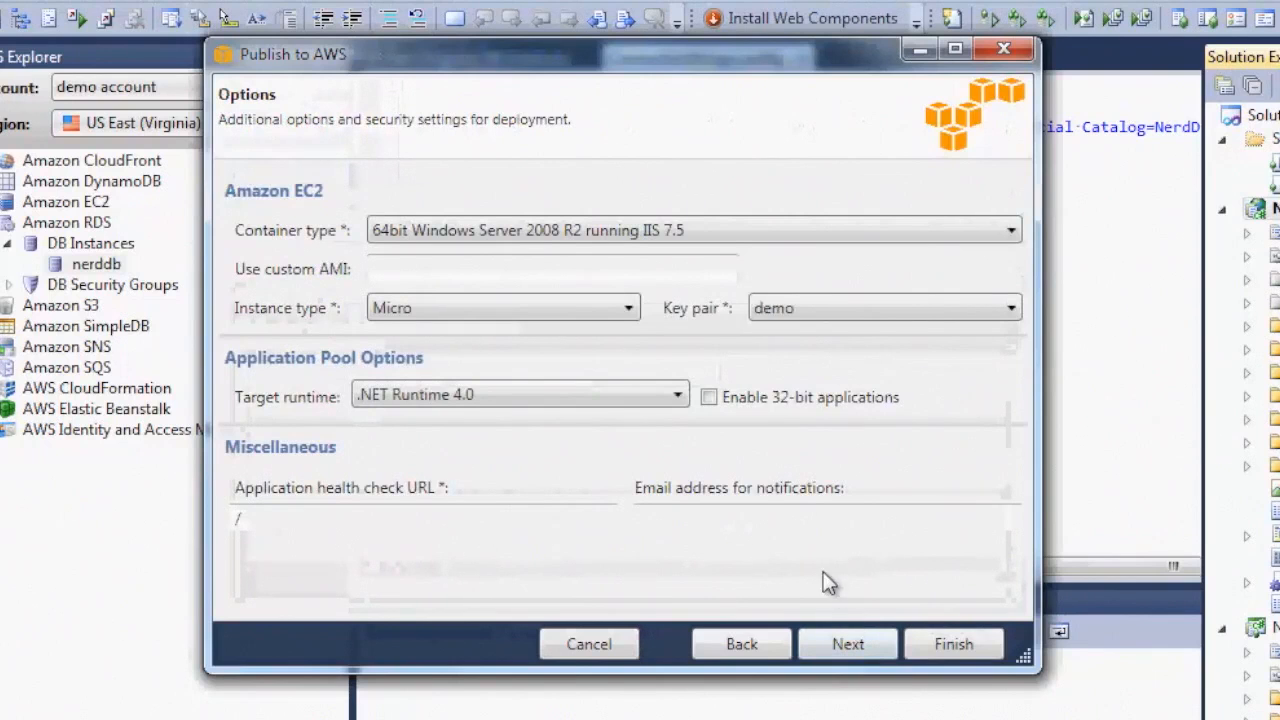
Keep the Micro instance type with default options and continue to the RDS security group page
click(630, 309)
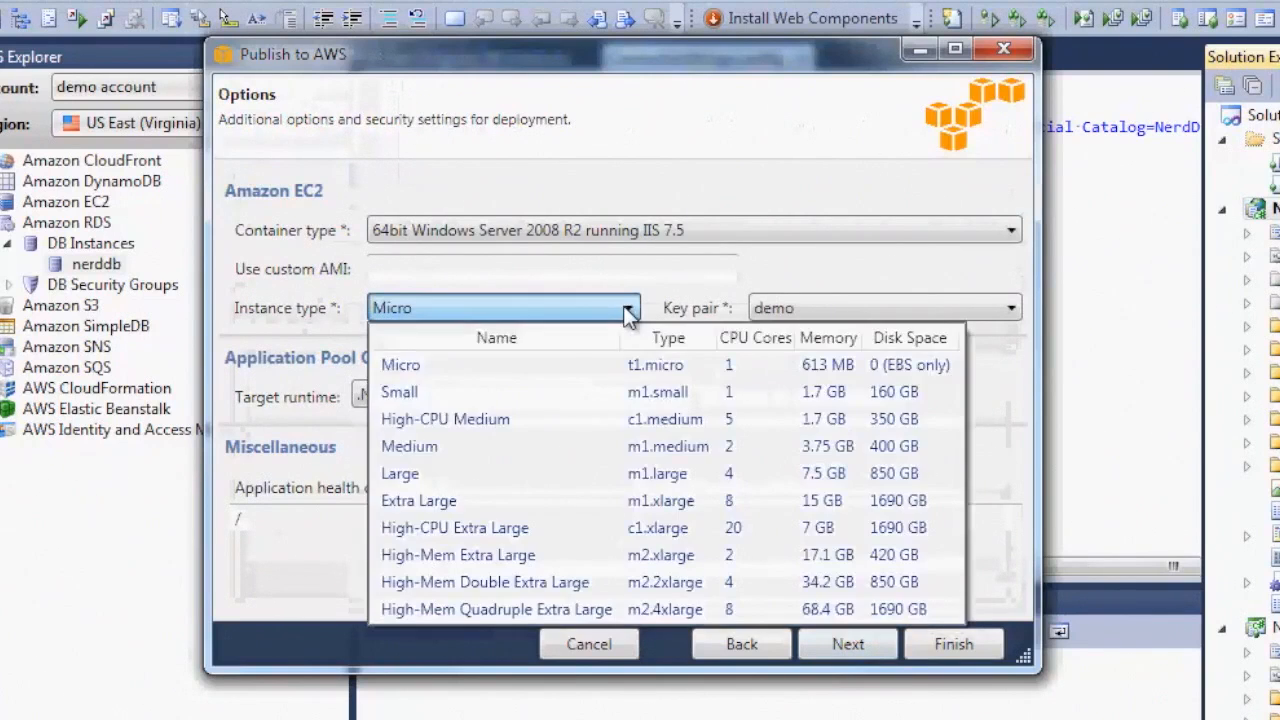
click(644, 371)
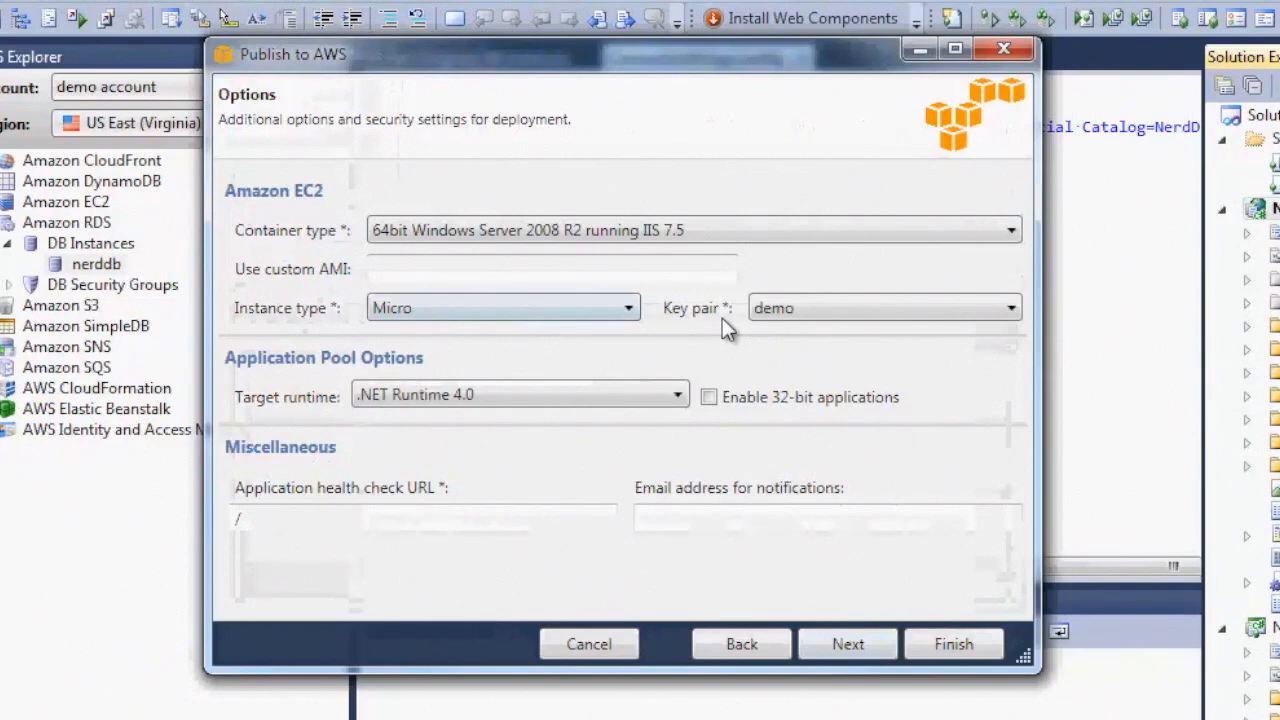
click(858, 646)
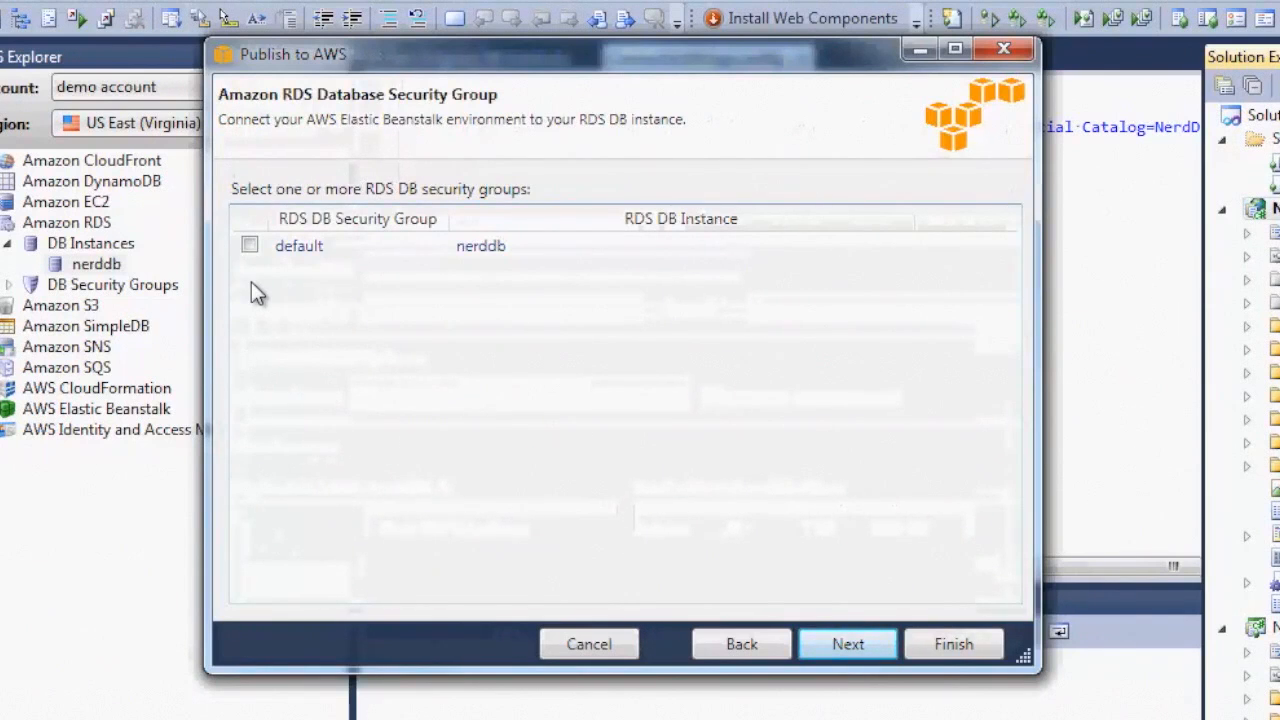
Select the default RDS security group for nerddb and review the deployment summary
click(250, 250)
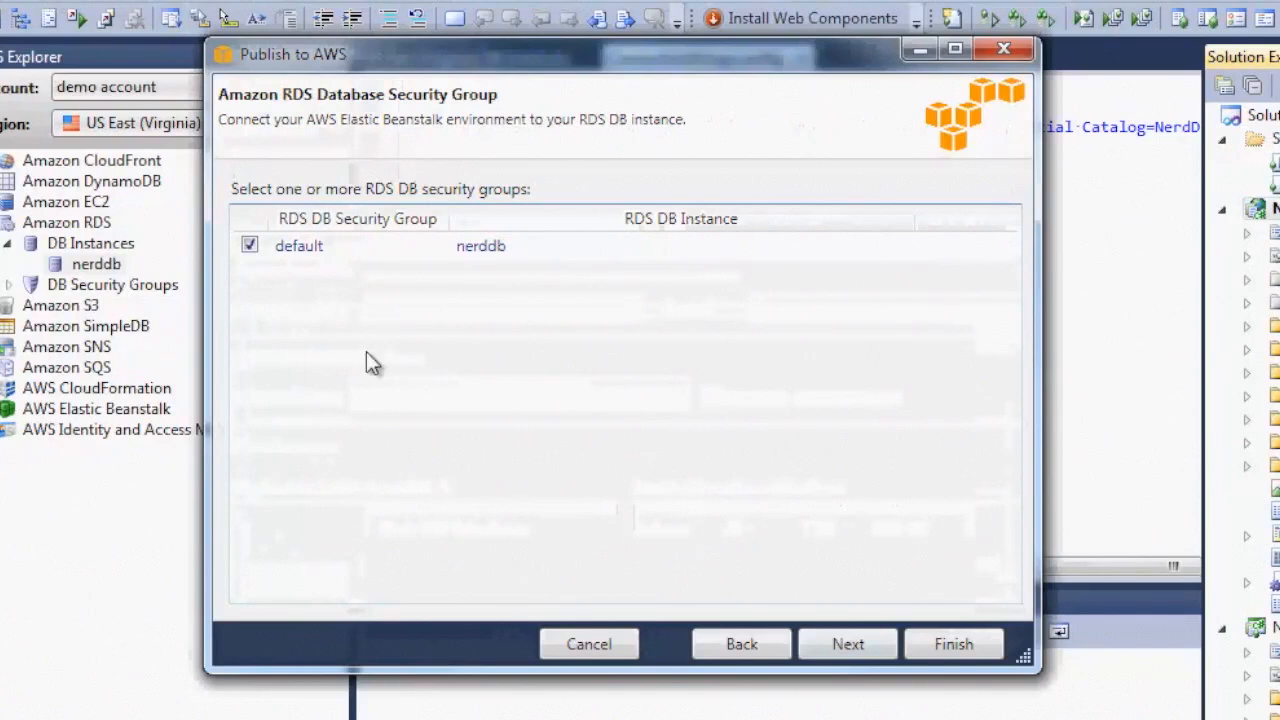
click(845, 644)
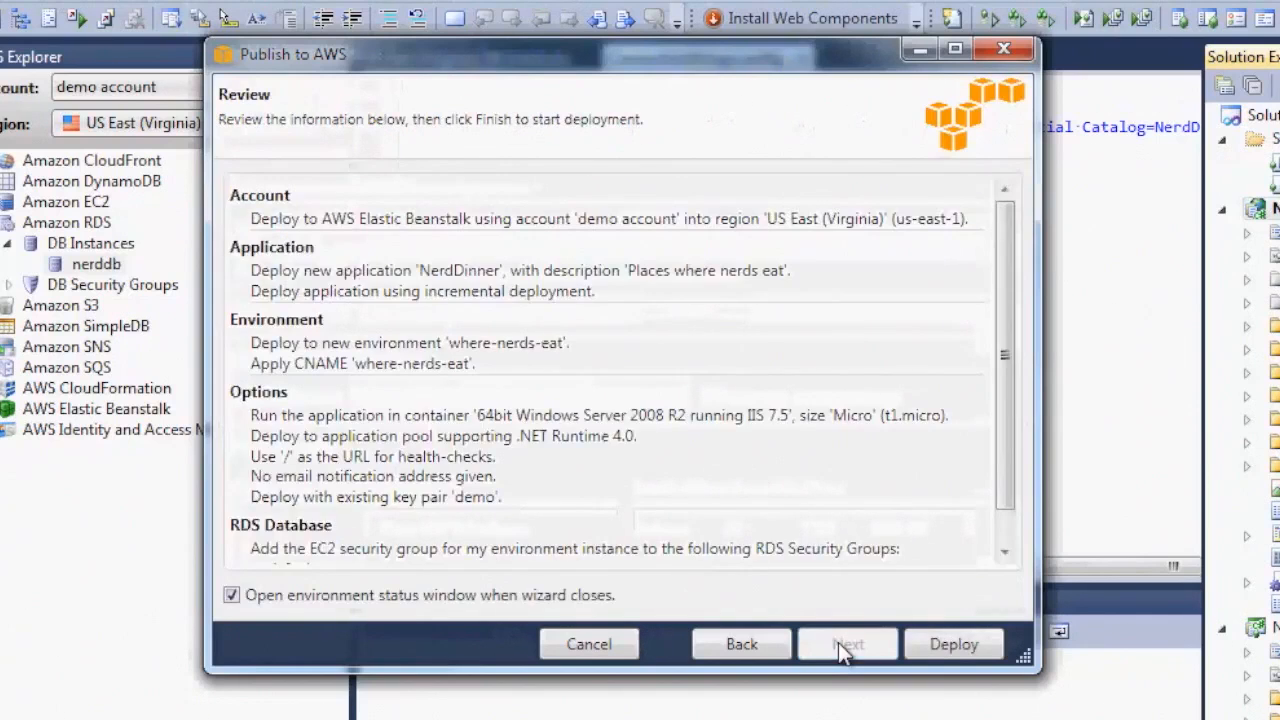
drag(1009, 378, 1009, 408)
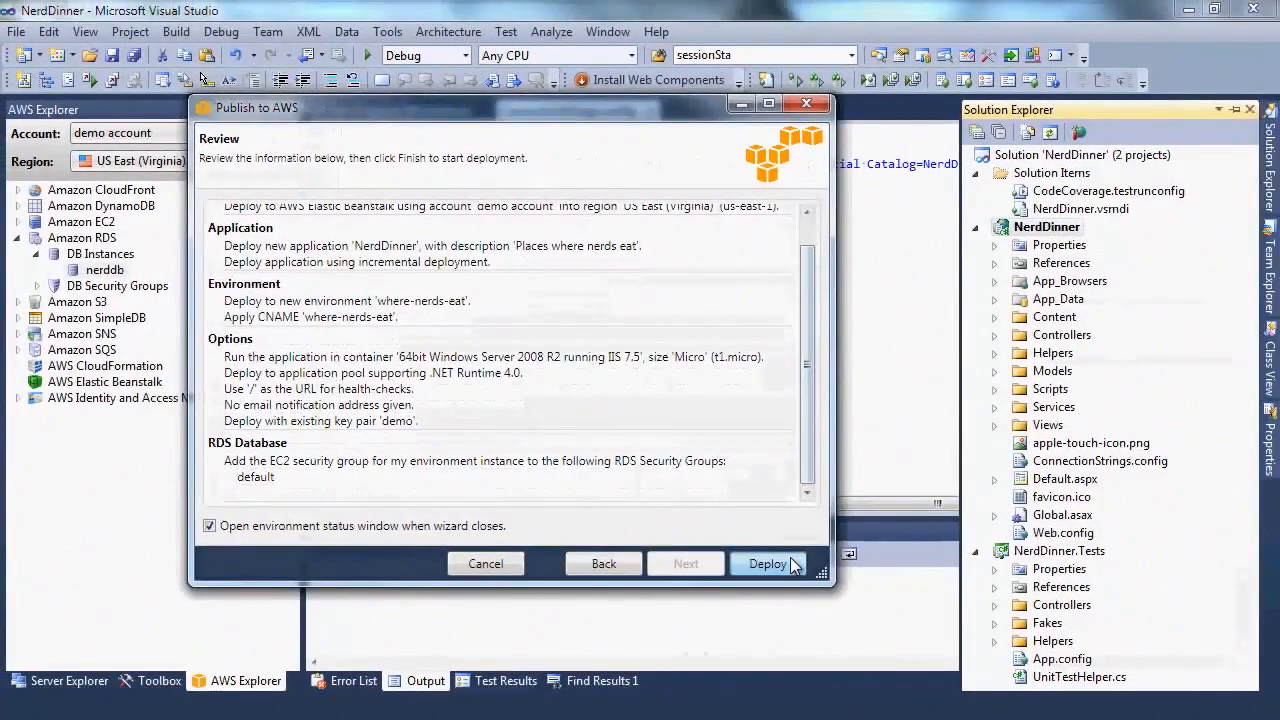
Deploy NerdDinner to where-nerds-eat and wait until the environment reports healthy
click(798, 568)
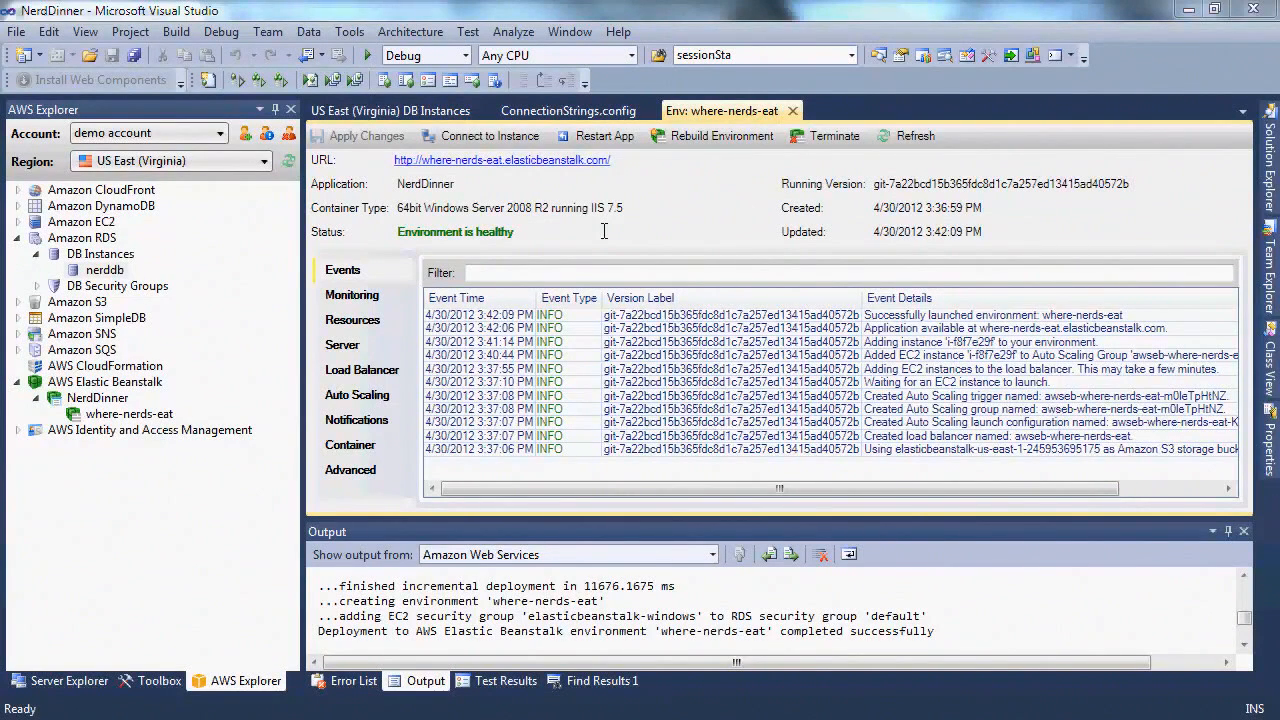
Open the deployed where-nerds-eat site's Host Dinner page and sign in with Google
click(530, 165)
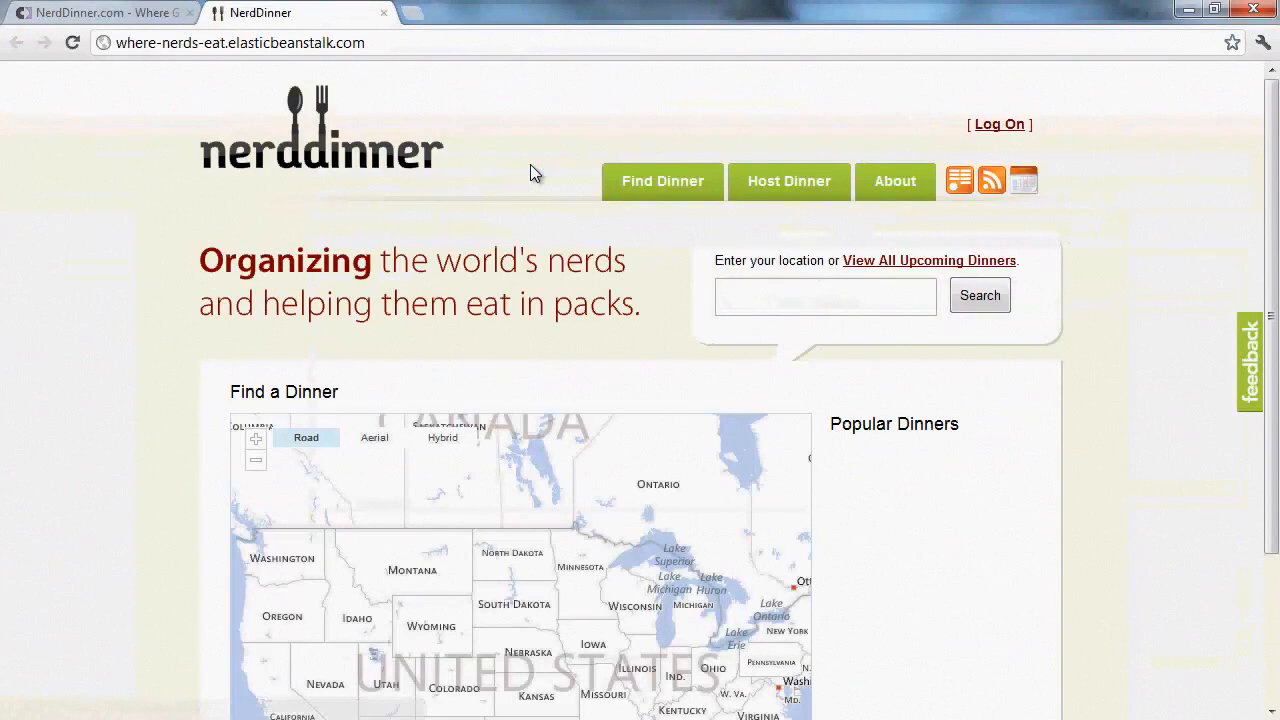
click(770, 194)
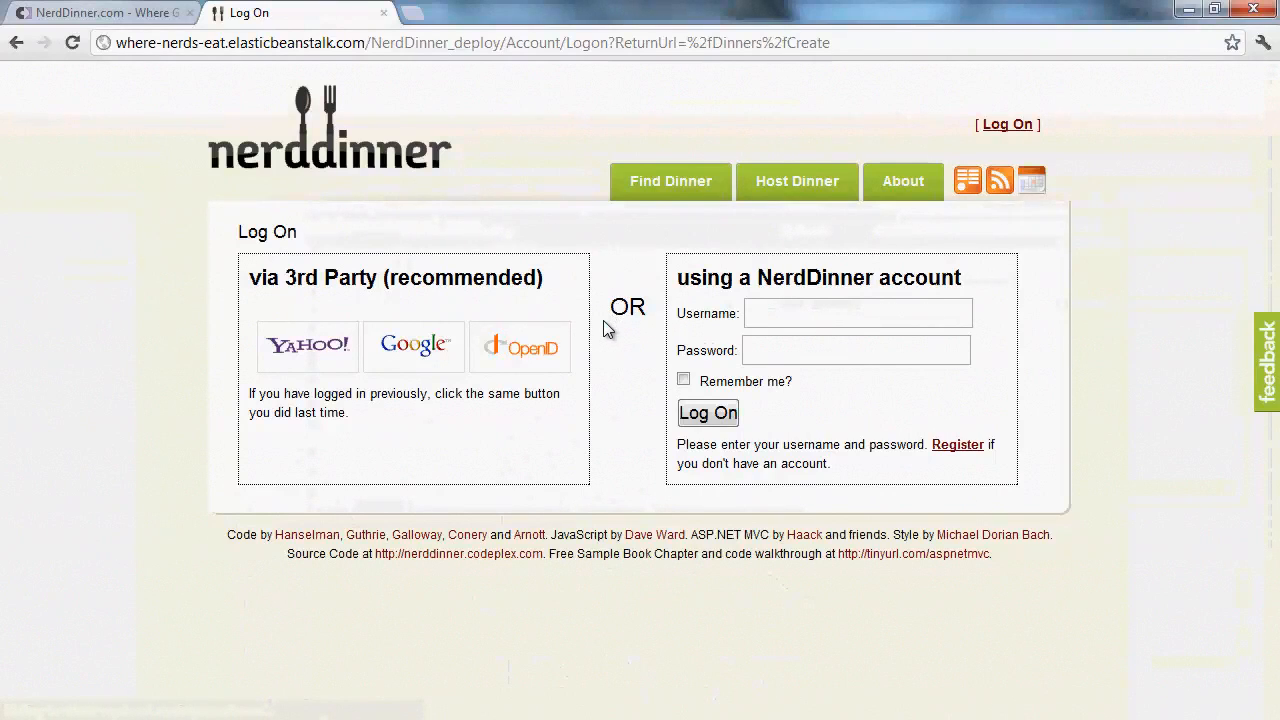
key(F5)
click(399, 345)
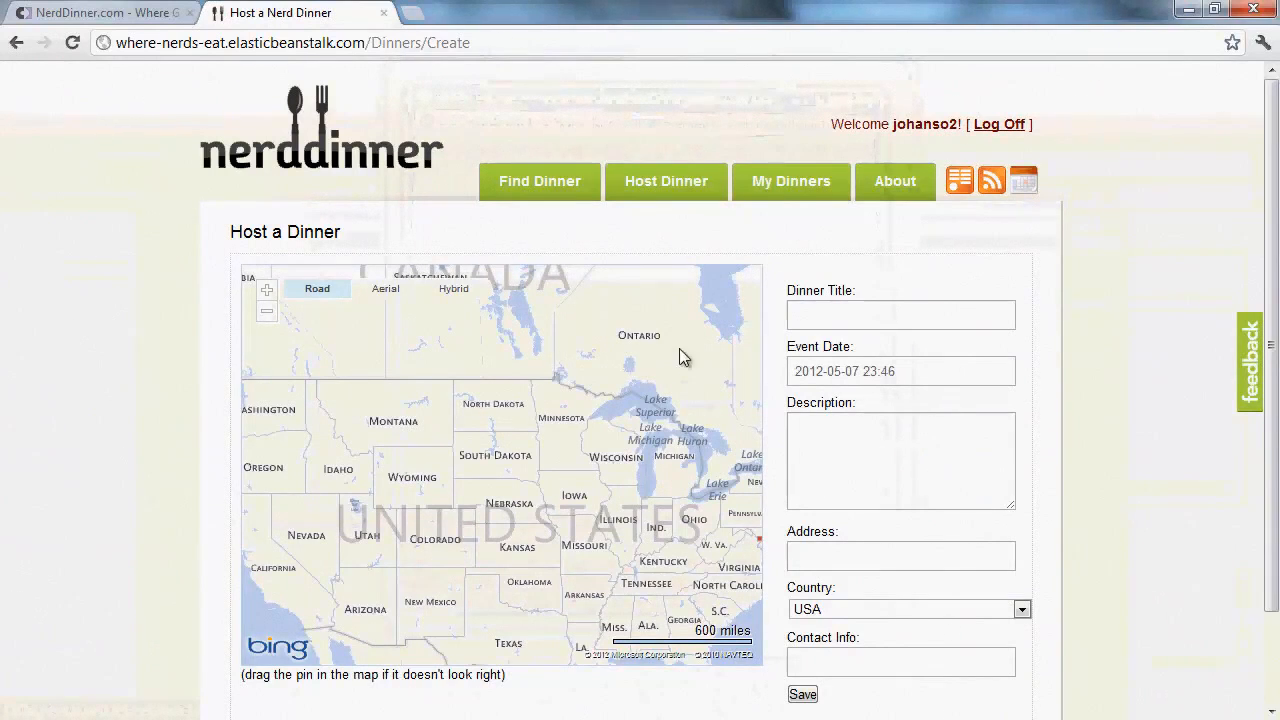
click(806, 317)
text(P)
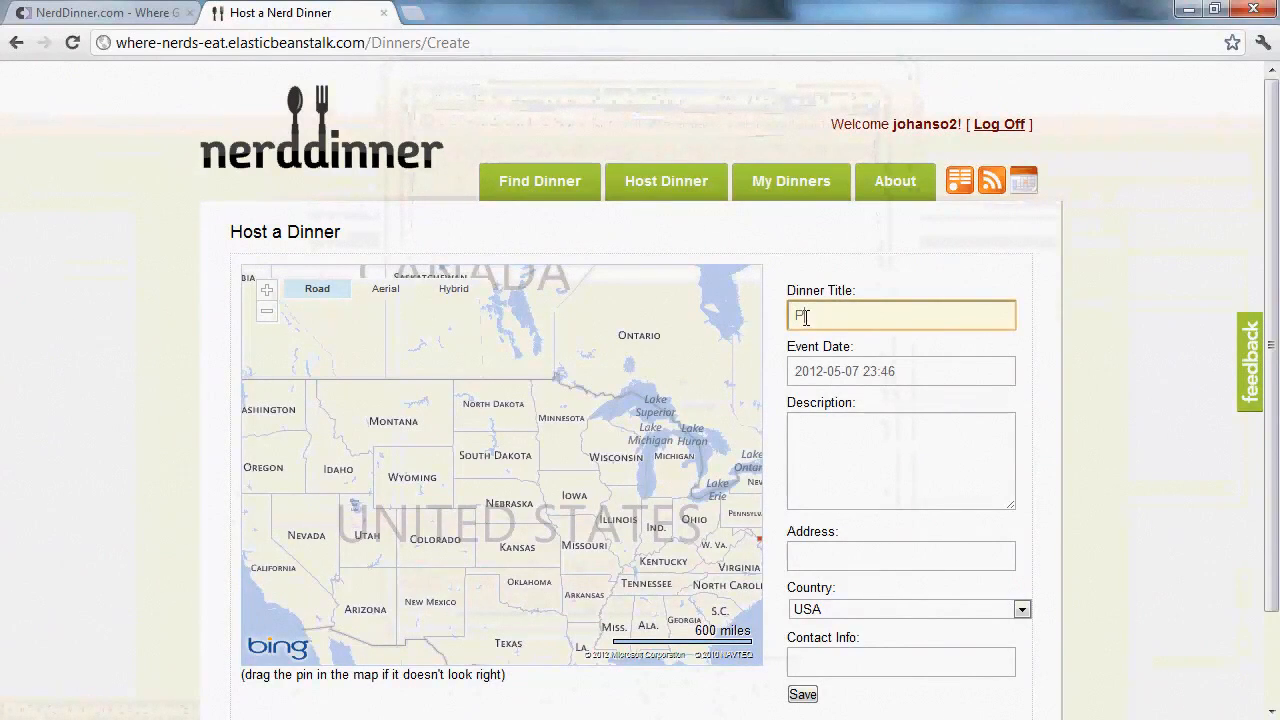
text(izza and Code)
key(Tab)
key(End)
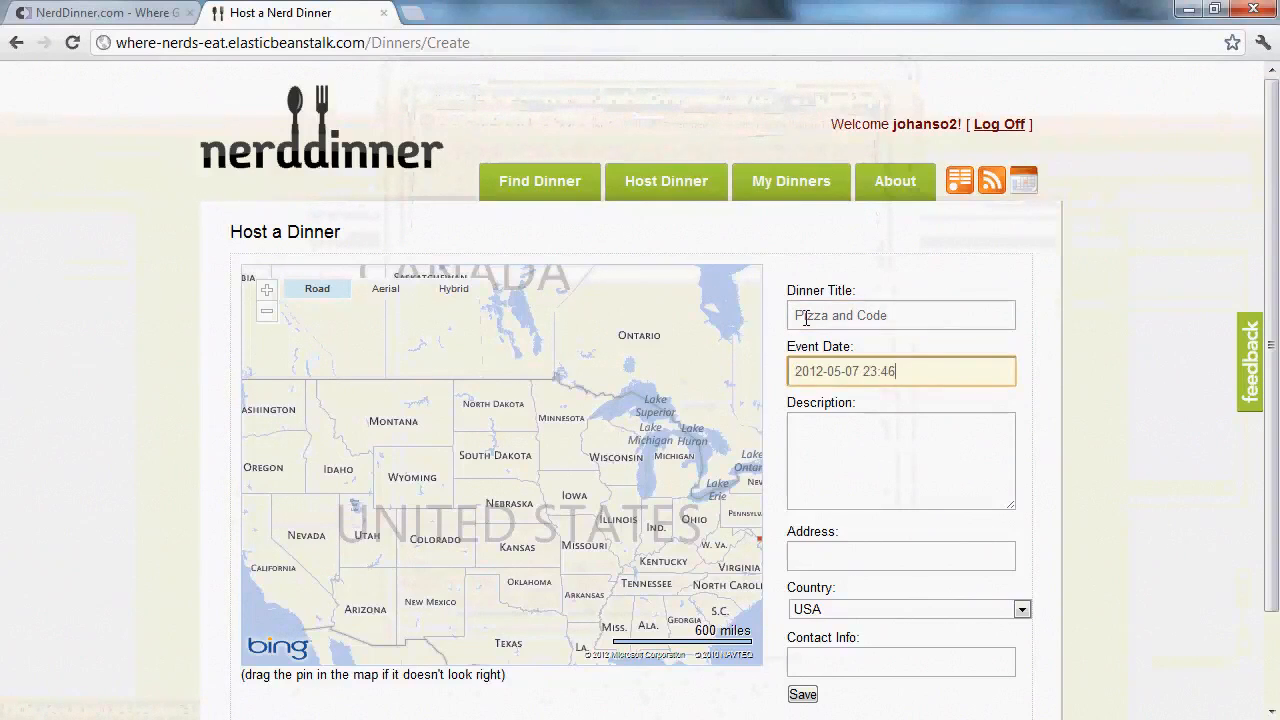
shift+click(836, 371)
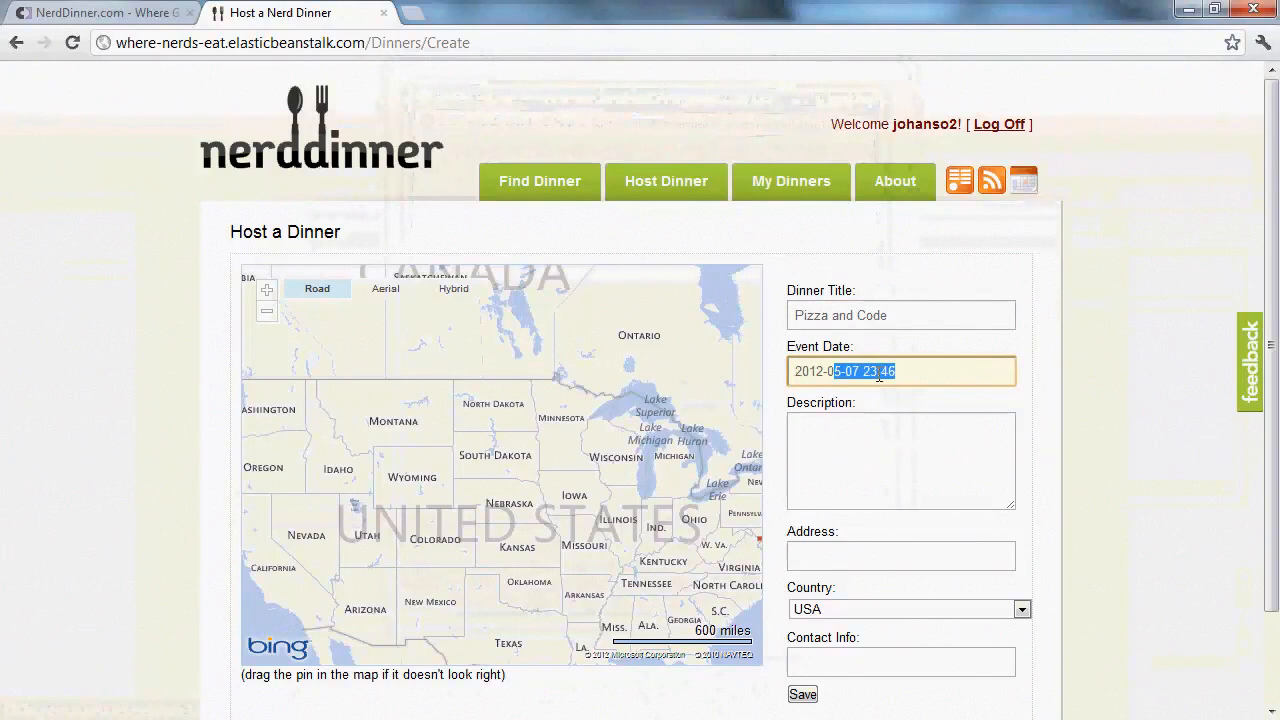
text(6-21 18)
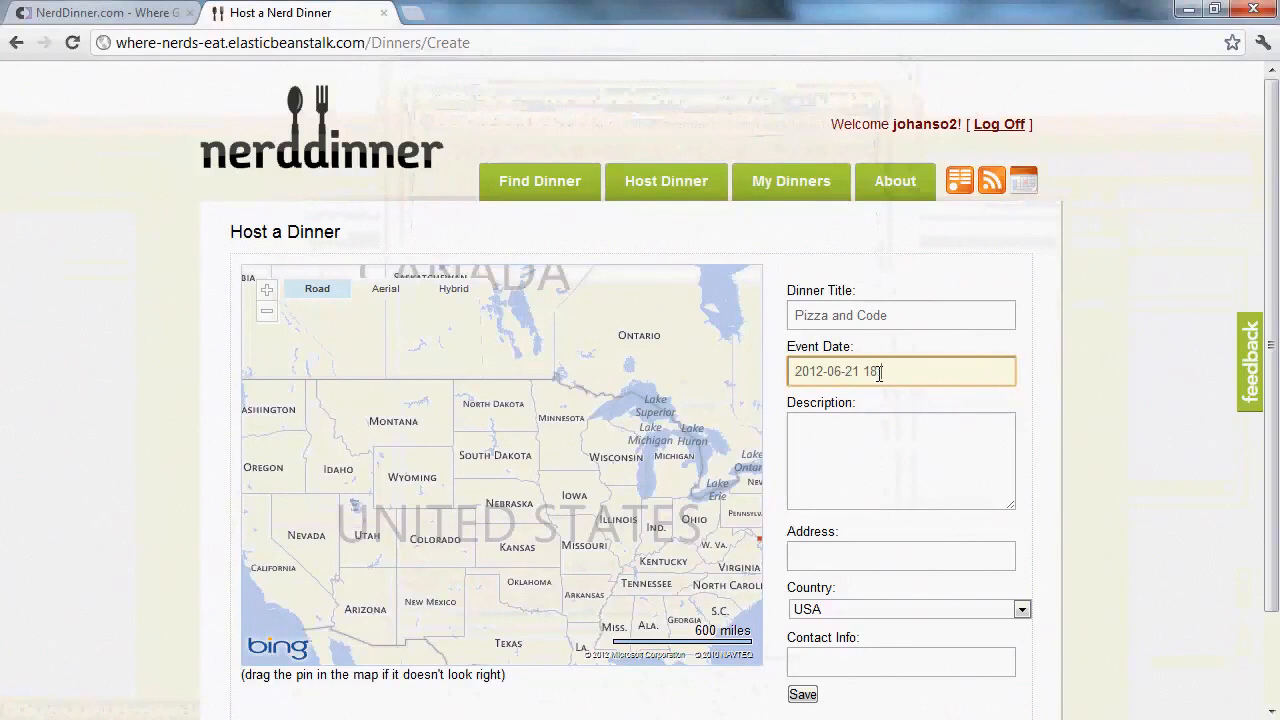
text(:30)
Add description 'Talk about code', address 'downtown seattle' and a contact phone number, then save the dinner
key(Tab)
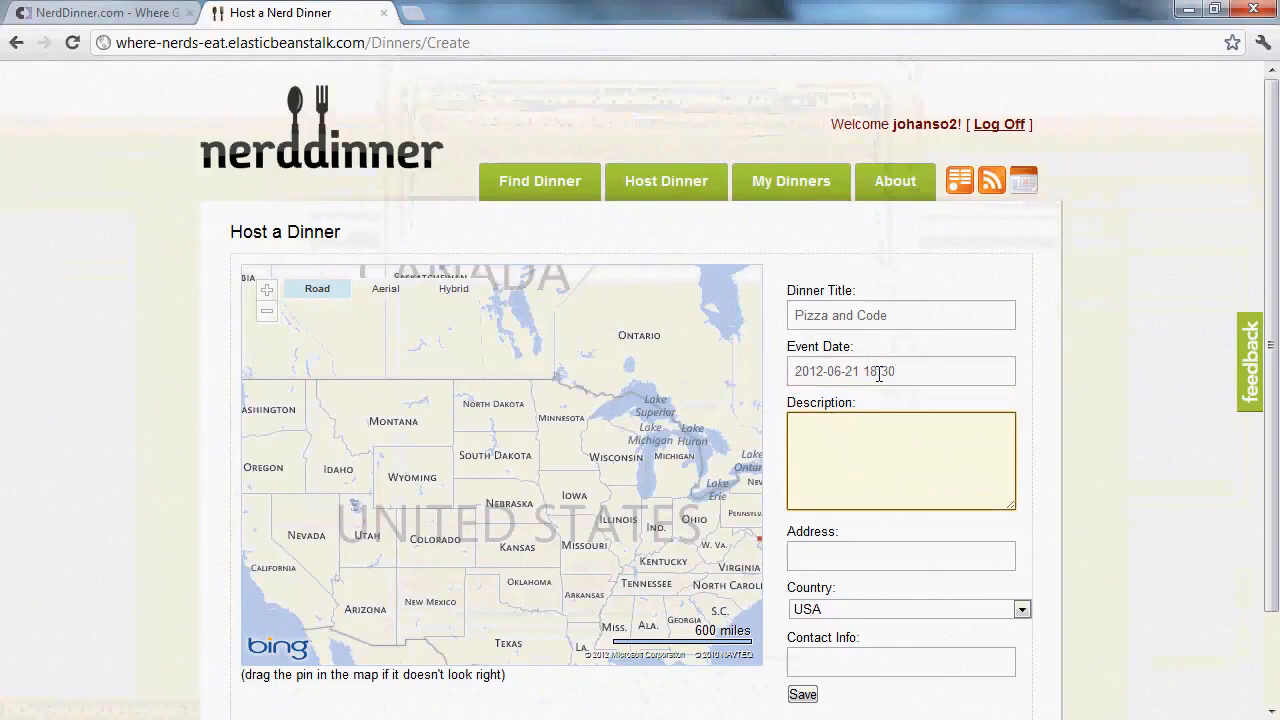
text(Pizz)
key(BackSpace)
key(BackSpace)
key(BackSpace)
key(BackSpace)
text(Talk about code)
key(Tab)
text(do)
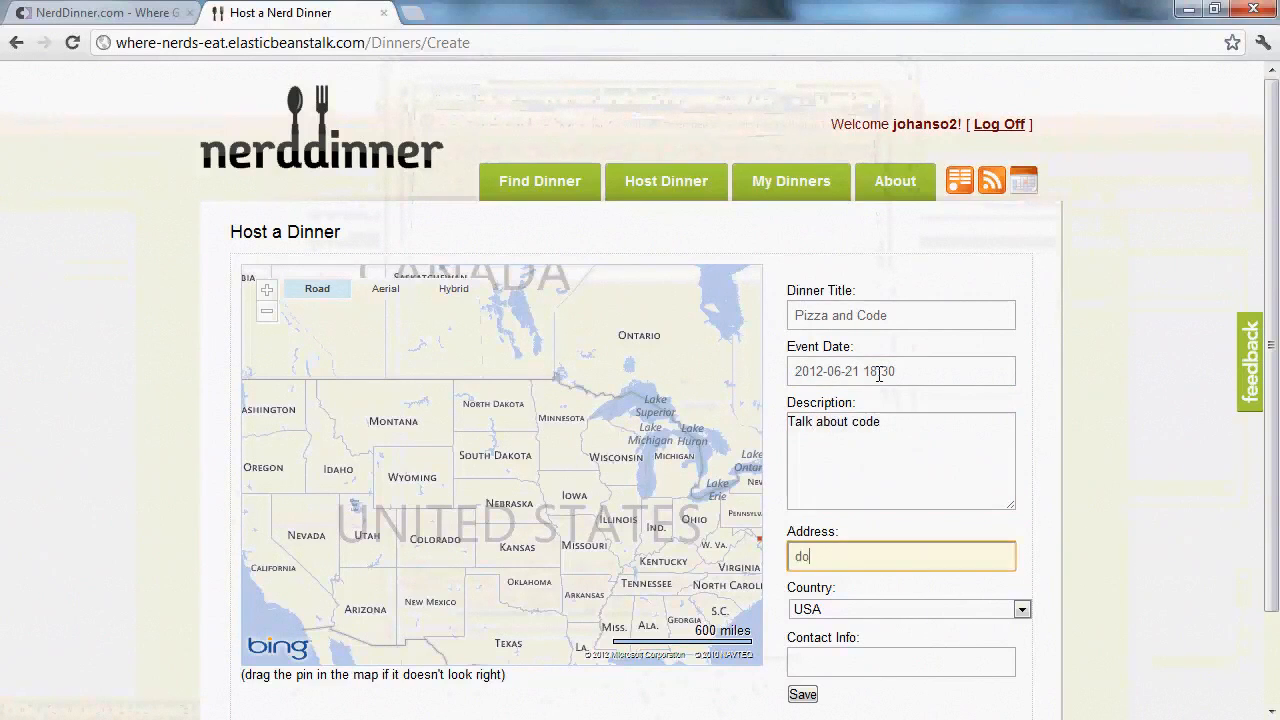
text(wntown seattle)
key(Tab)
key(Tab)
text(555)
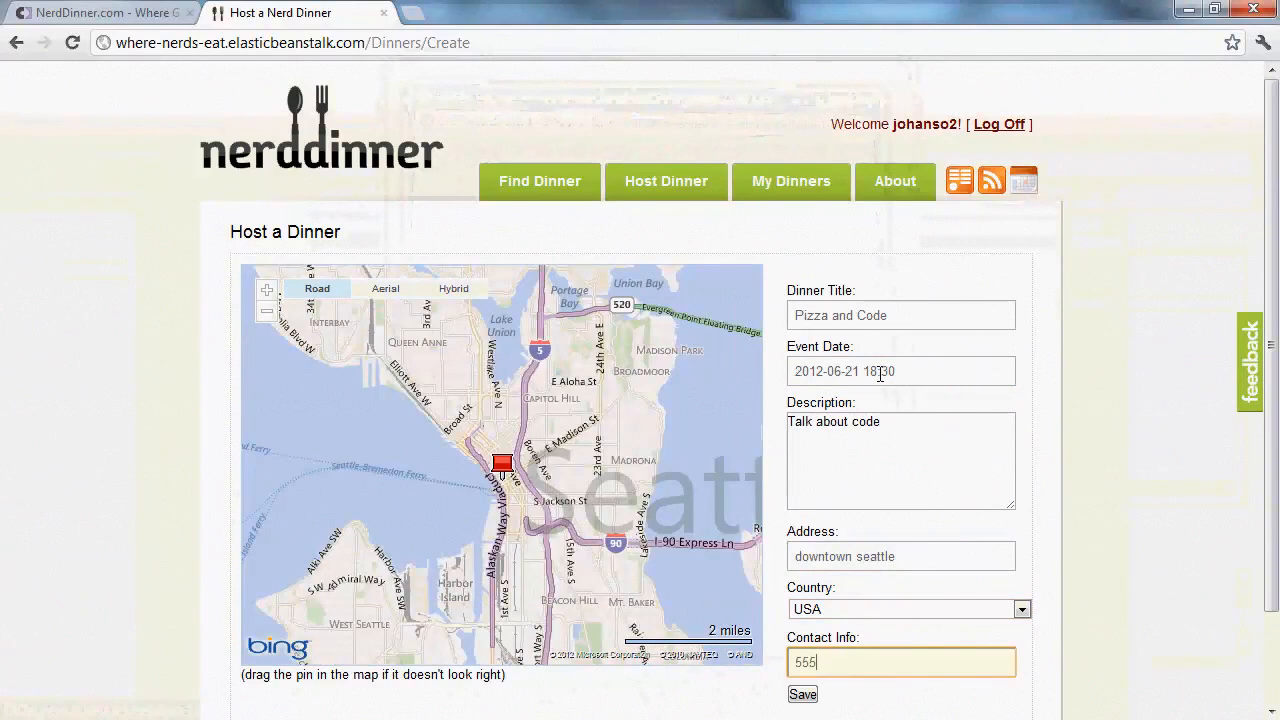
text(-55-5)
text(-5555)
click(805, 698)
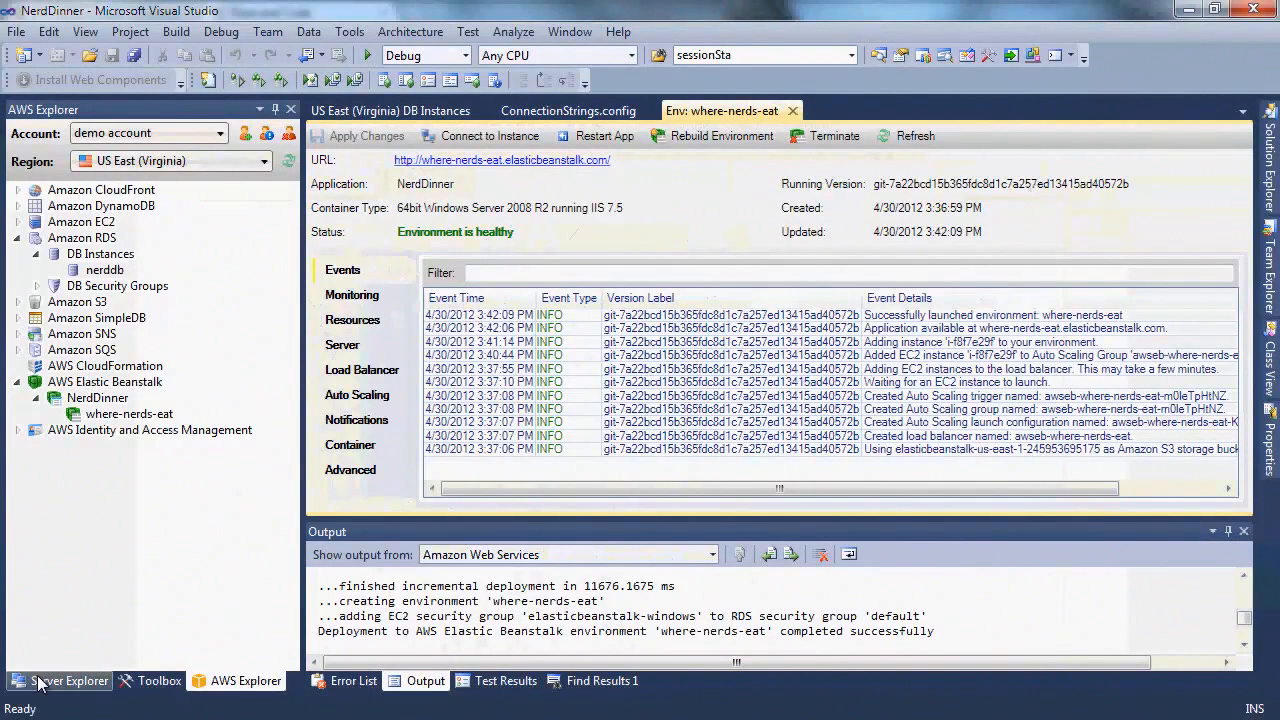
Connect to the RDS NerdDinner database in Server Explorer with the sa password
click(45, 681)
click(38, 191)
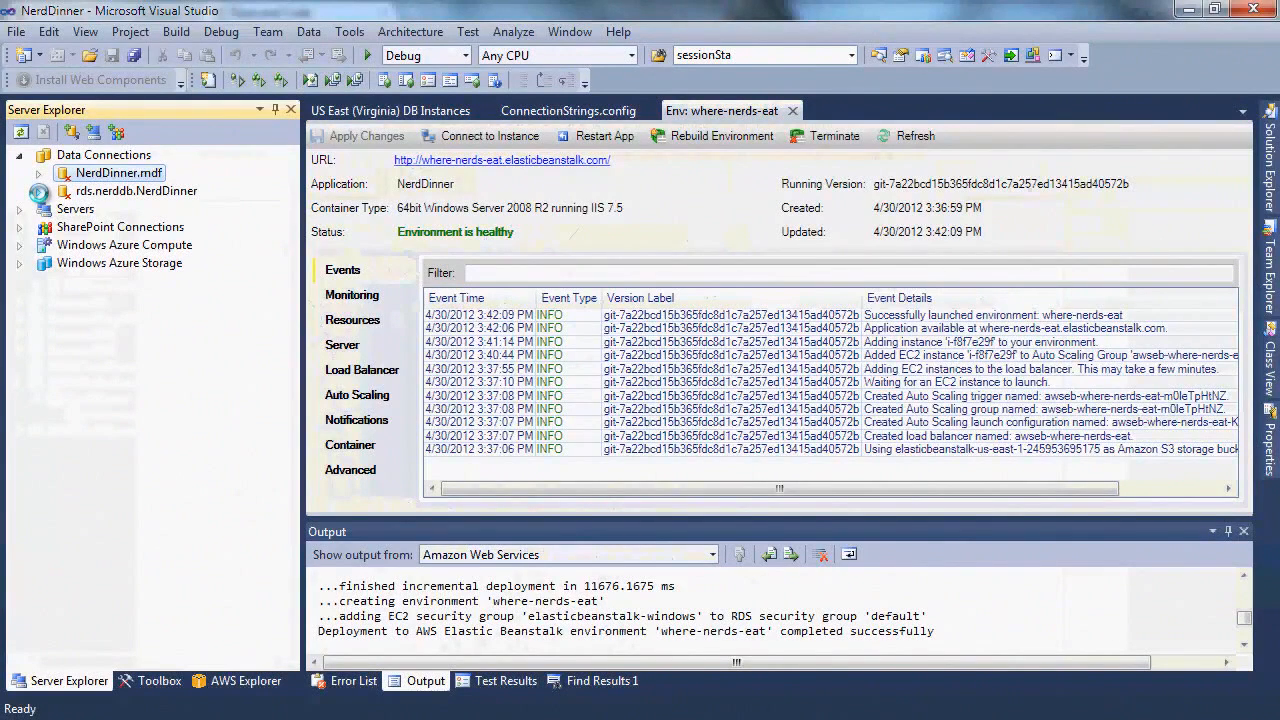
text(********)
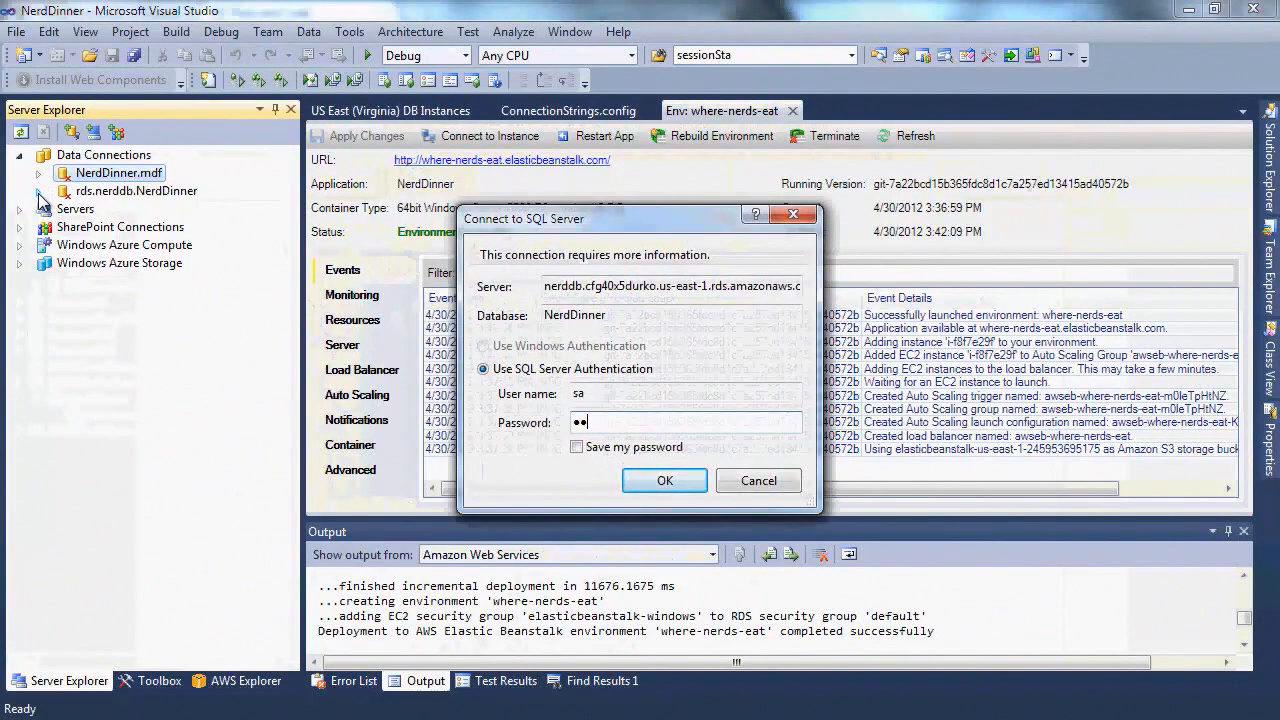
click(665, 480)
Show Table Data for the Dinners table under the RDS database's Tables folder
click(57, 227)
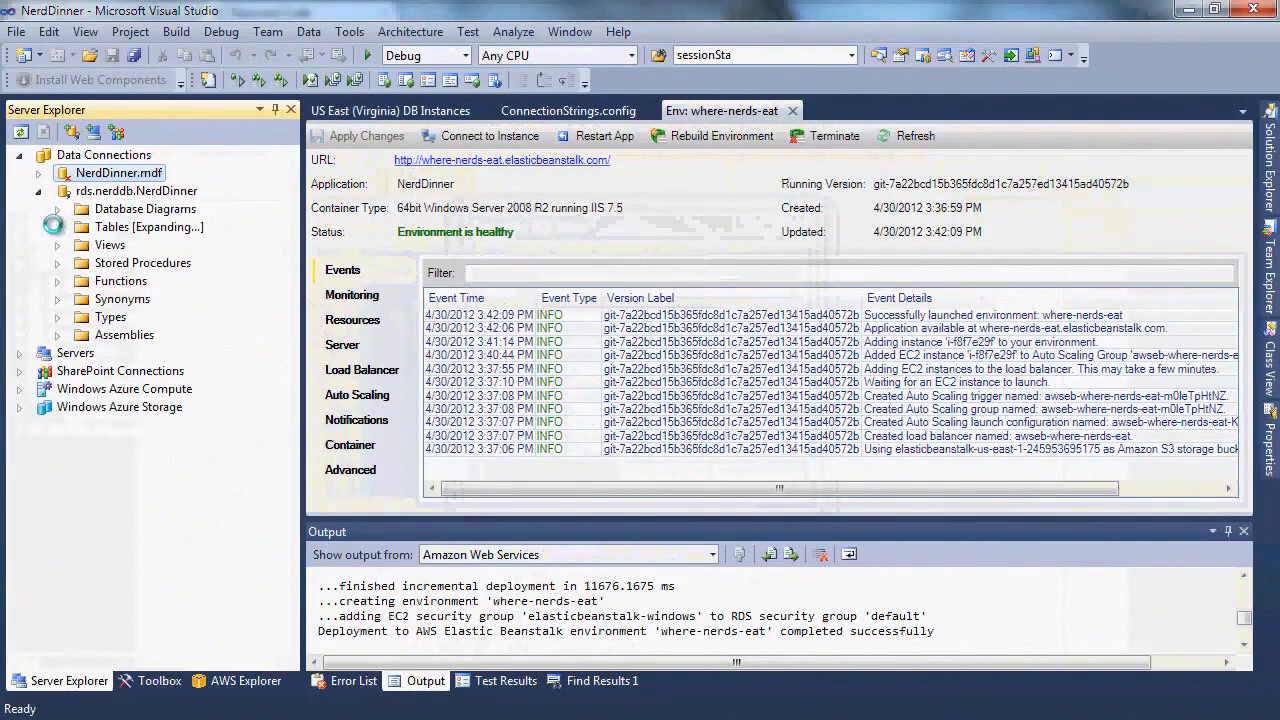
click(113, 250)
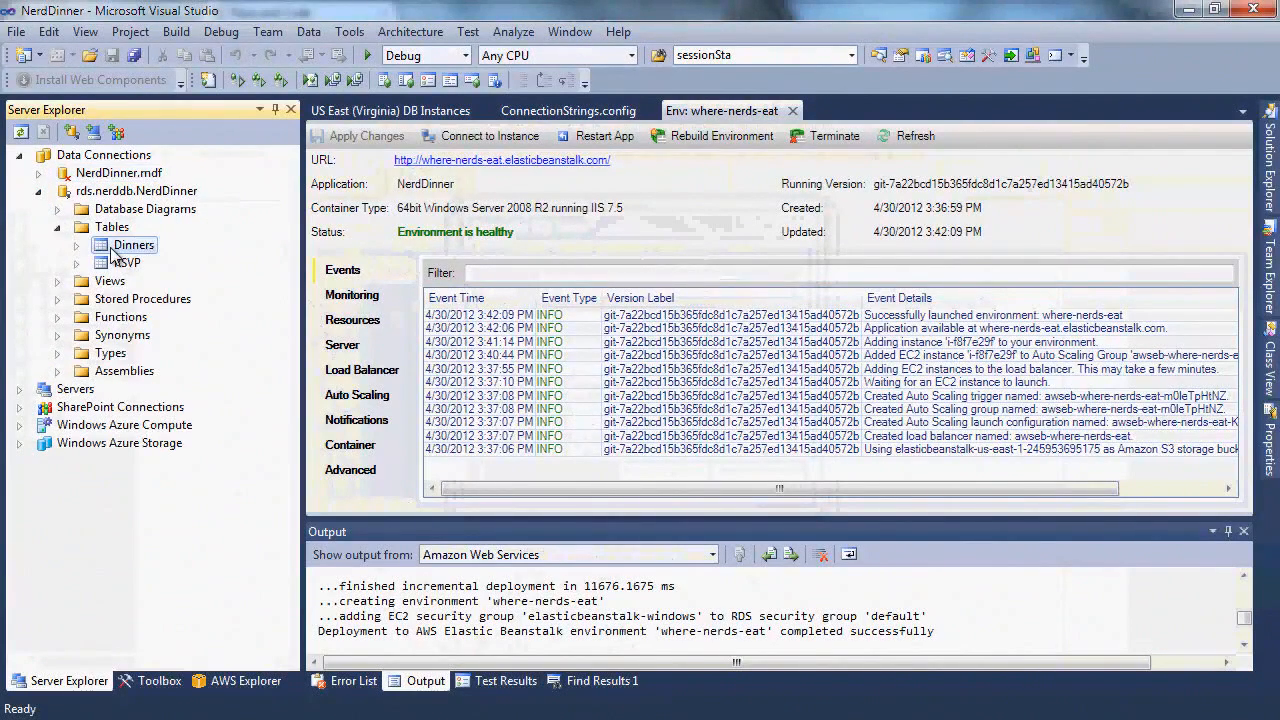
right_click(114, 252)
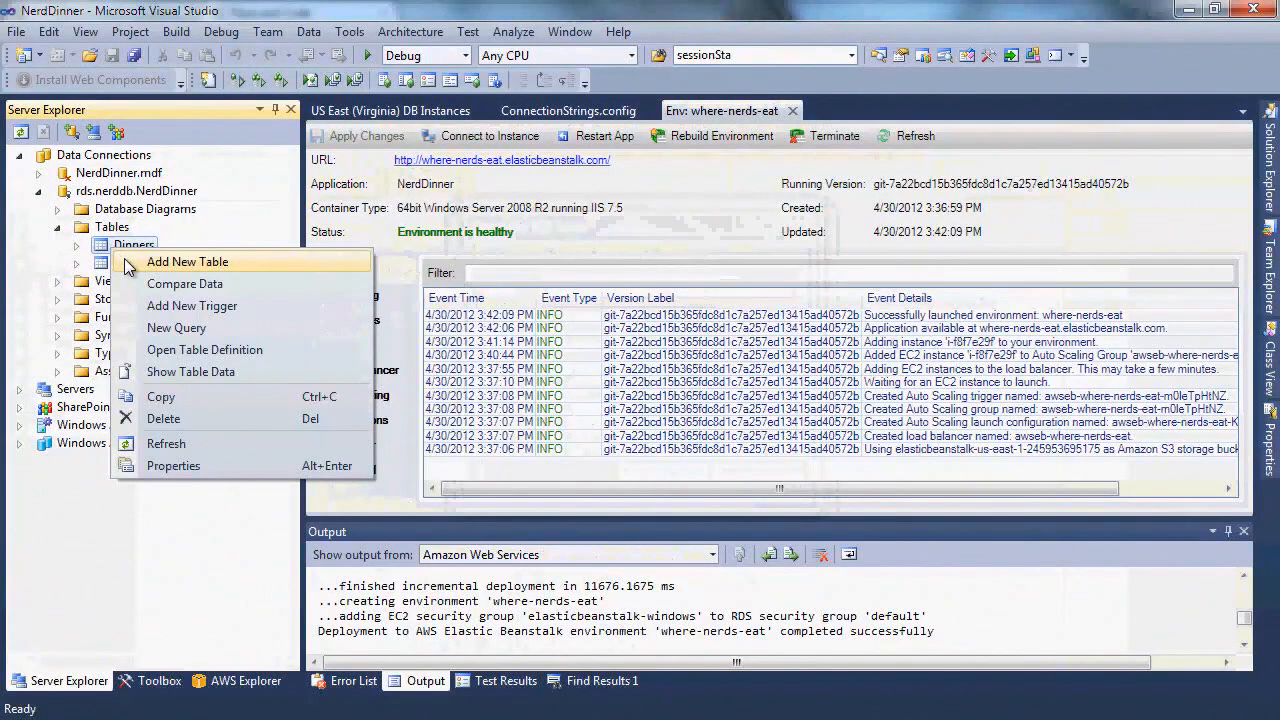
click(168, 370)
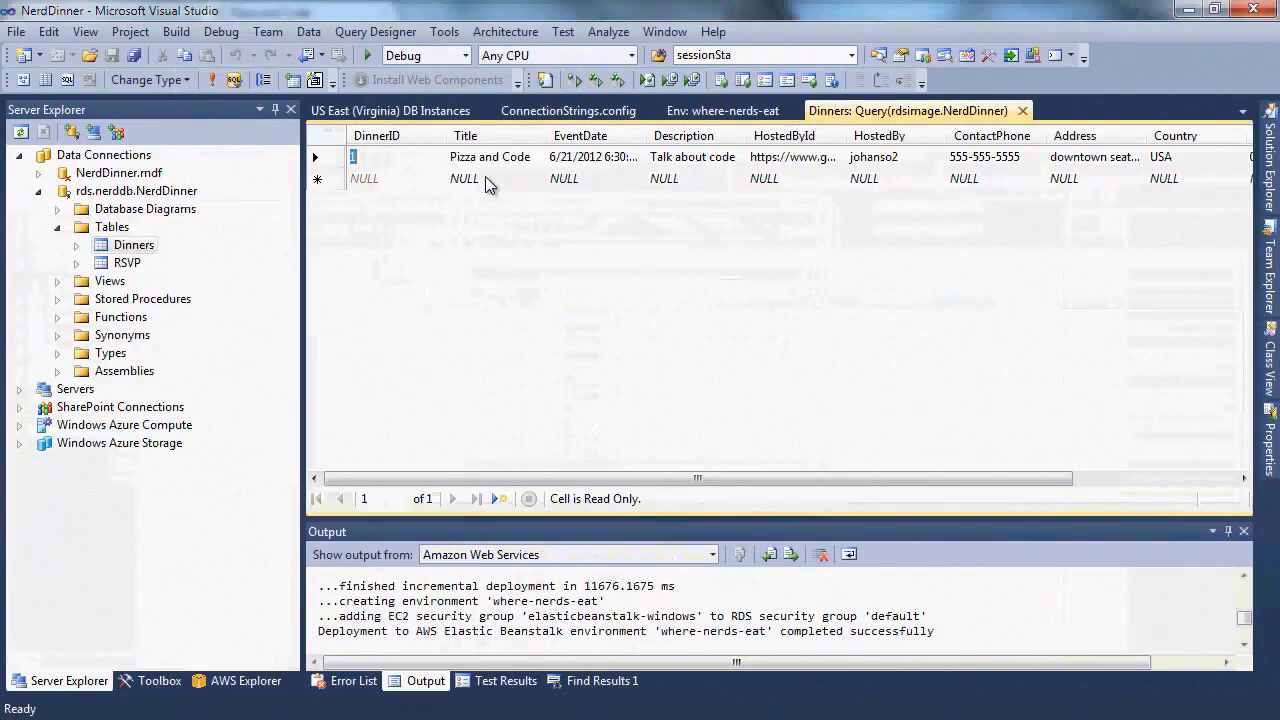
click(705, 111)
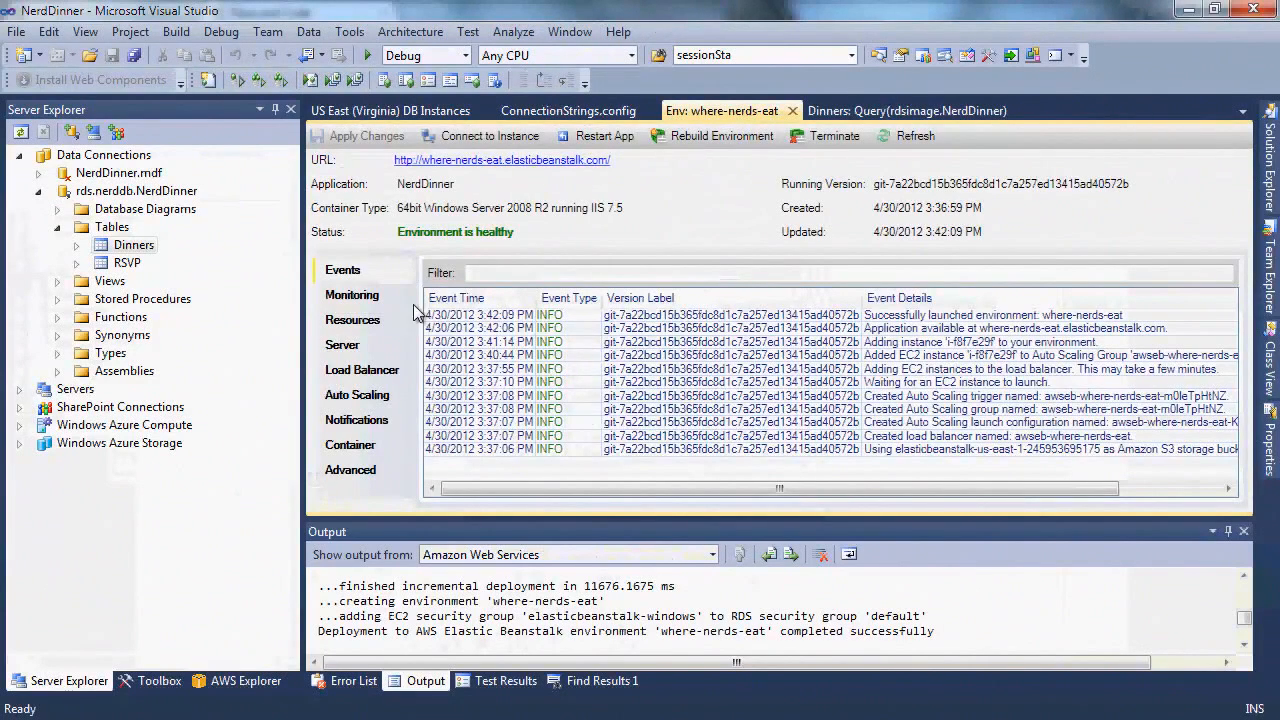
Review the where-nerds-eat monitoring graphs, then look through its auto scaling group and triggers under Resources
click(352, 295)
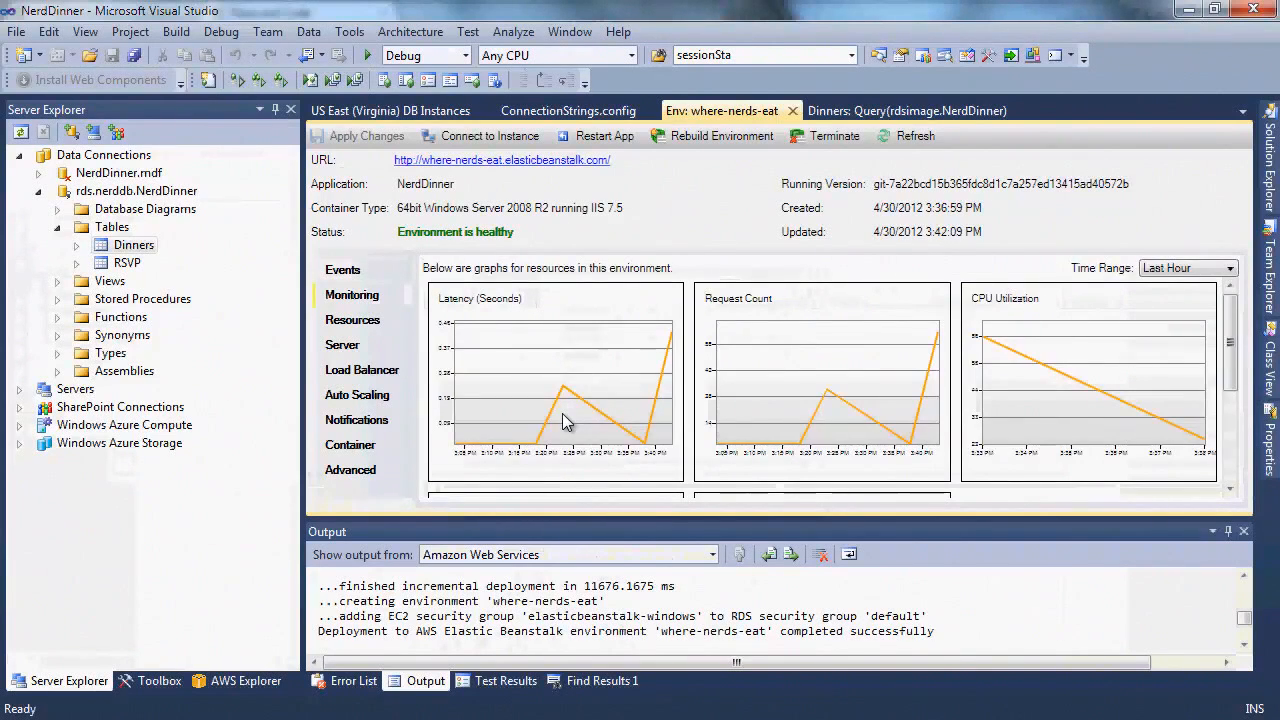
mouse_move(1229, 386)
mouse_down()
mouse_move(1246, 476)
mouse_move(1236, 396)
mouse_up()
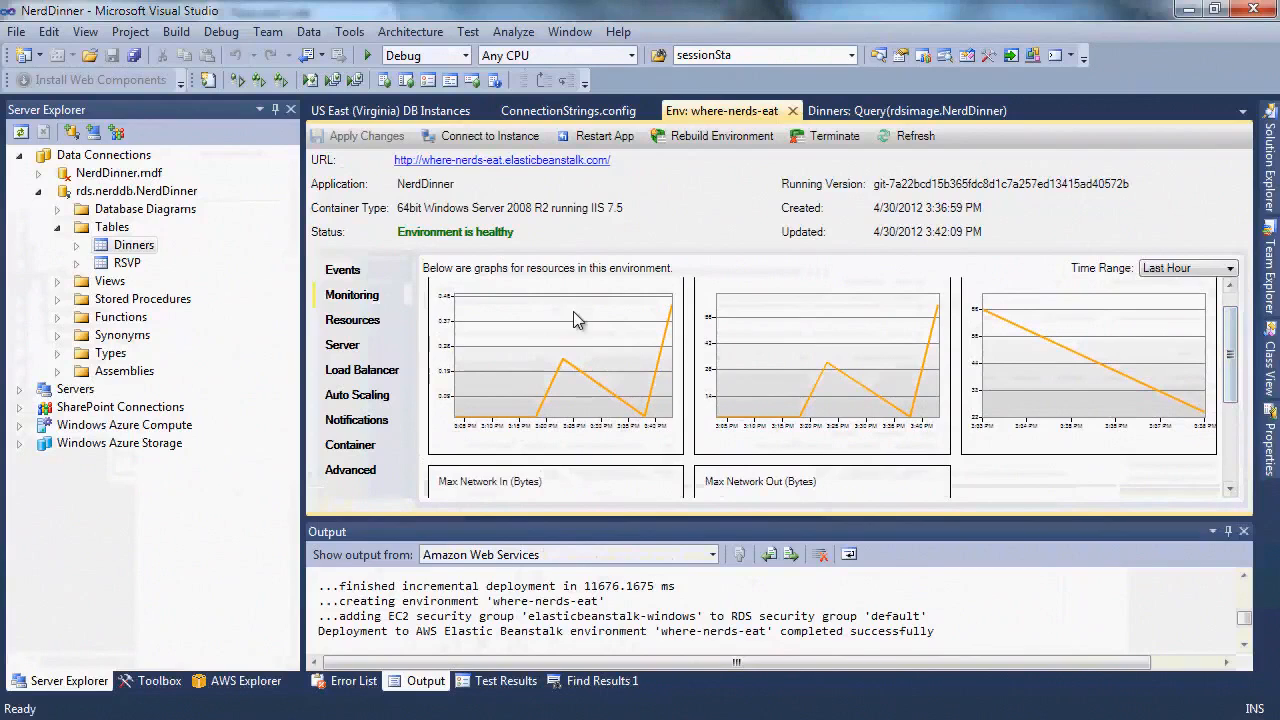
click(352, 320)
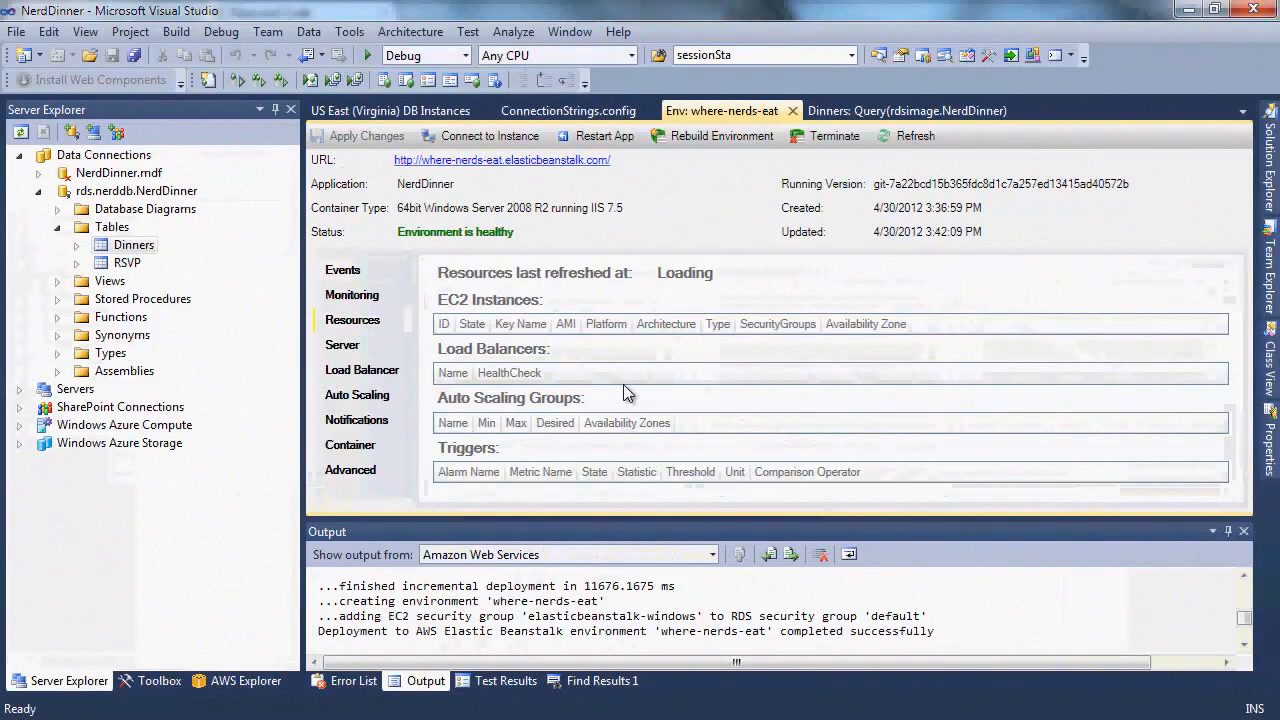
drag(1231, 300, 1250, 492)
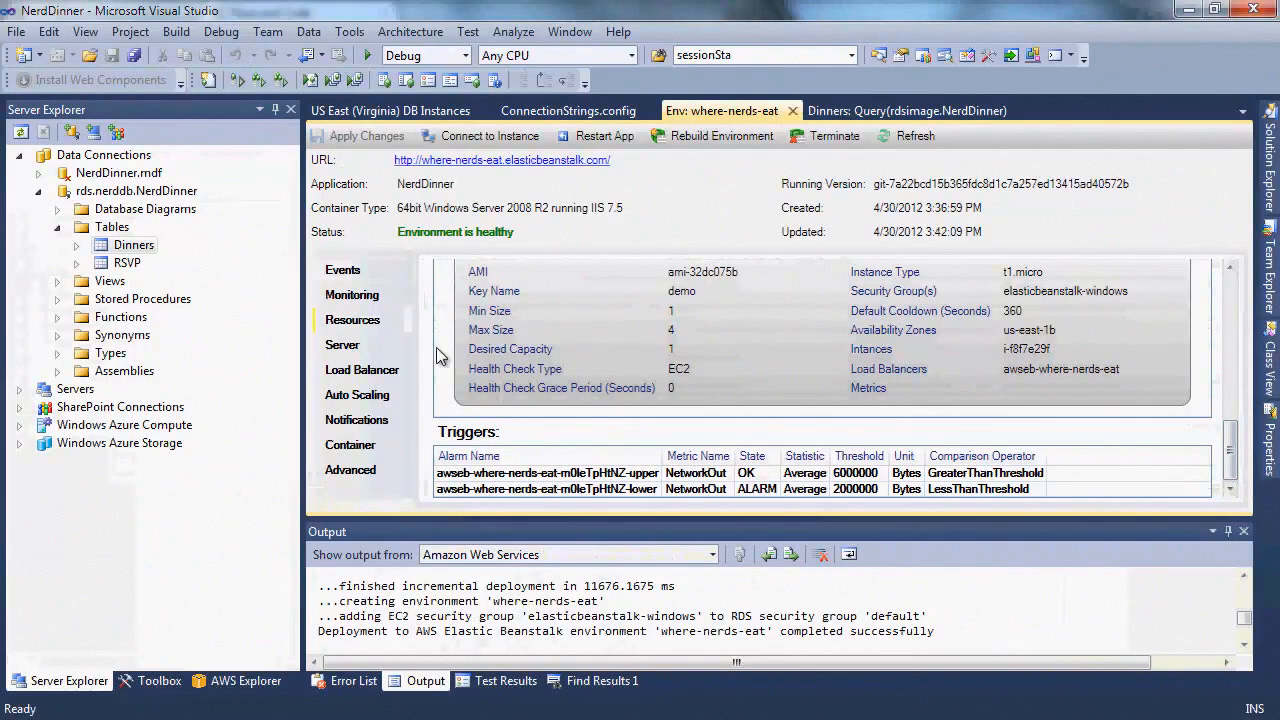
click(381, 377)
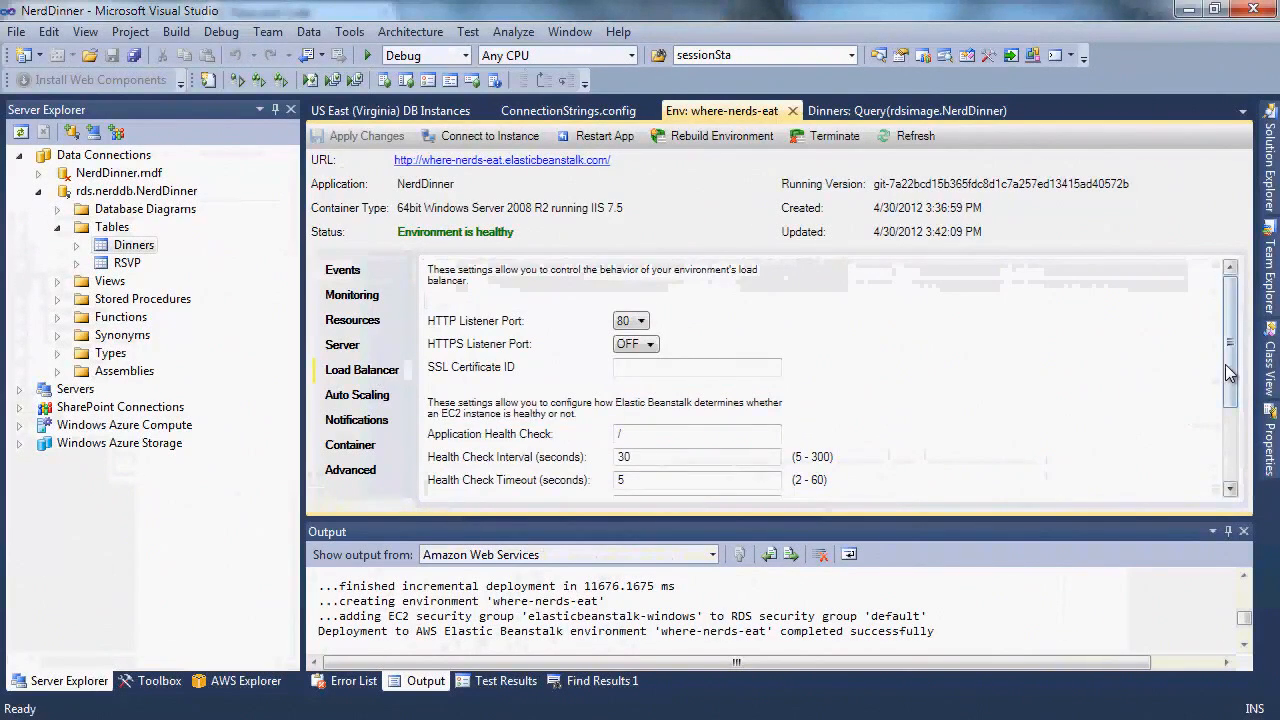
Tick Enable Session Stickiness in the where-nerds-eat Load Balancer settings
scroll(1225, 364, down, 3)
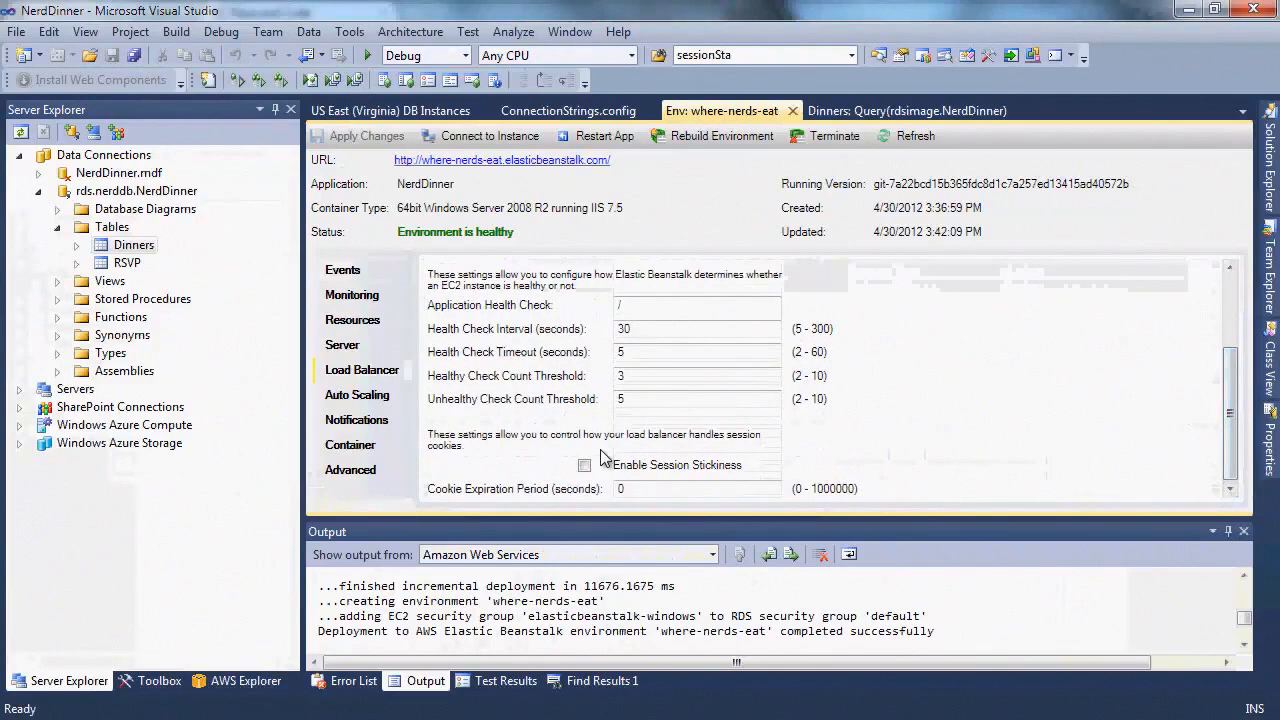
click(584, 466)
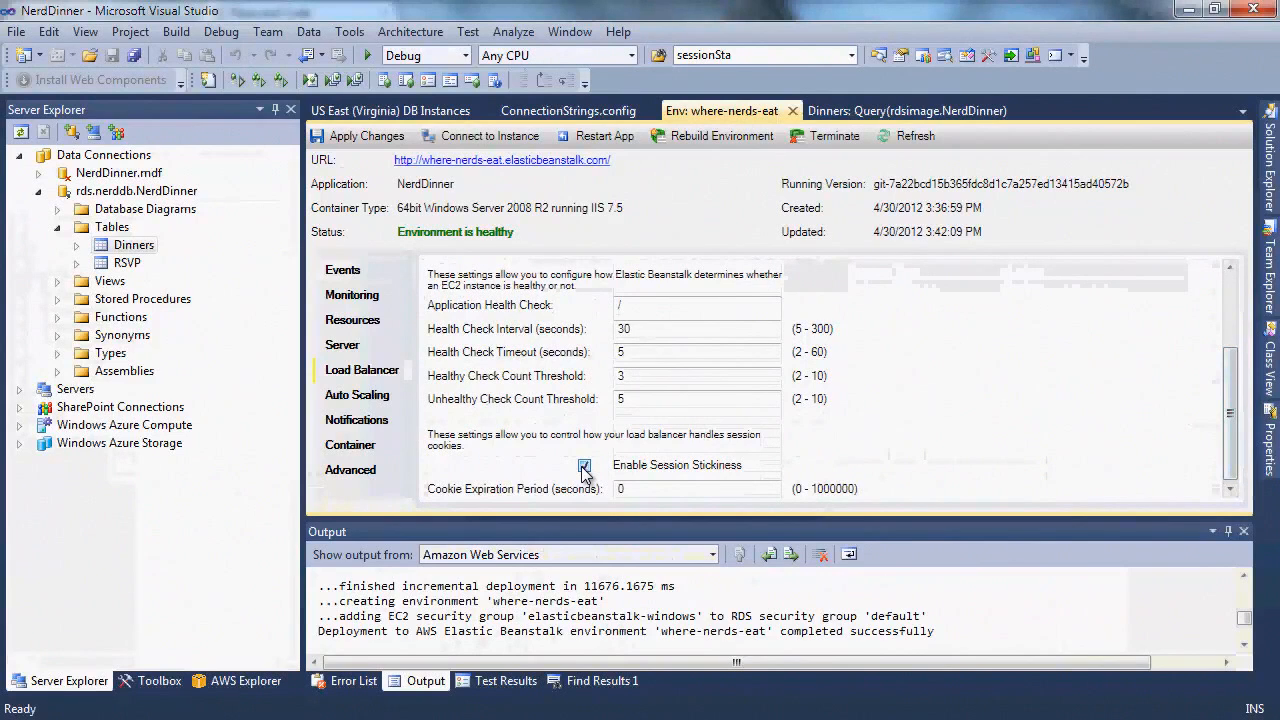
Set Minimum Instance Count to 2, apply the changes, and watch the Events log for completion
click(390, 396)
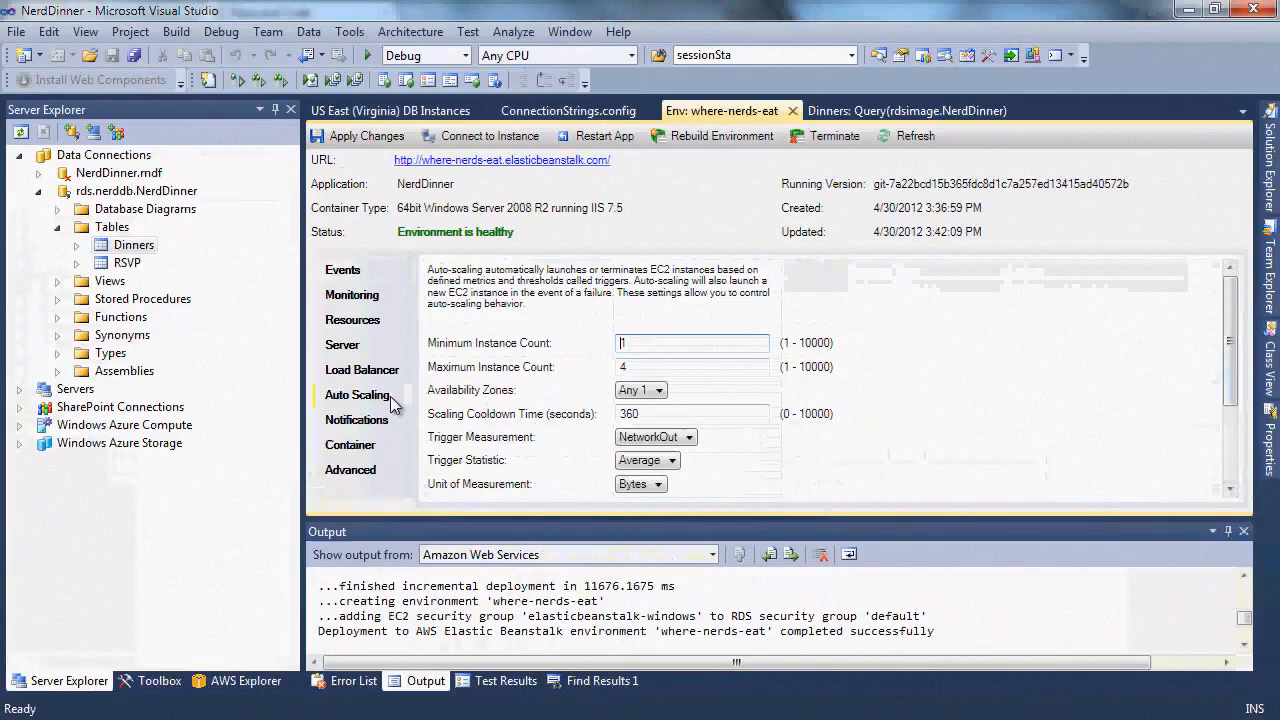
double_click(640, 343)
text(2)
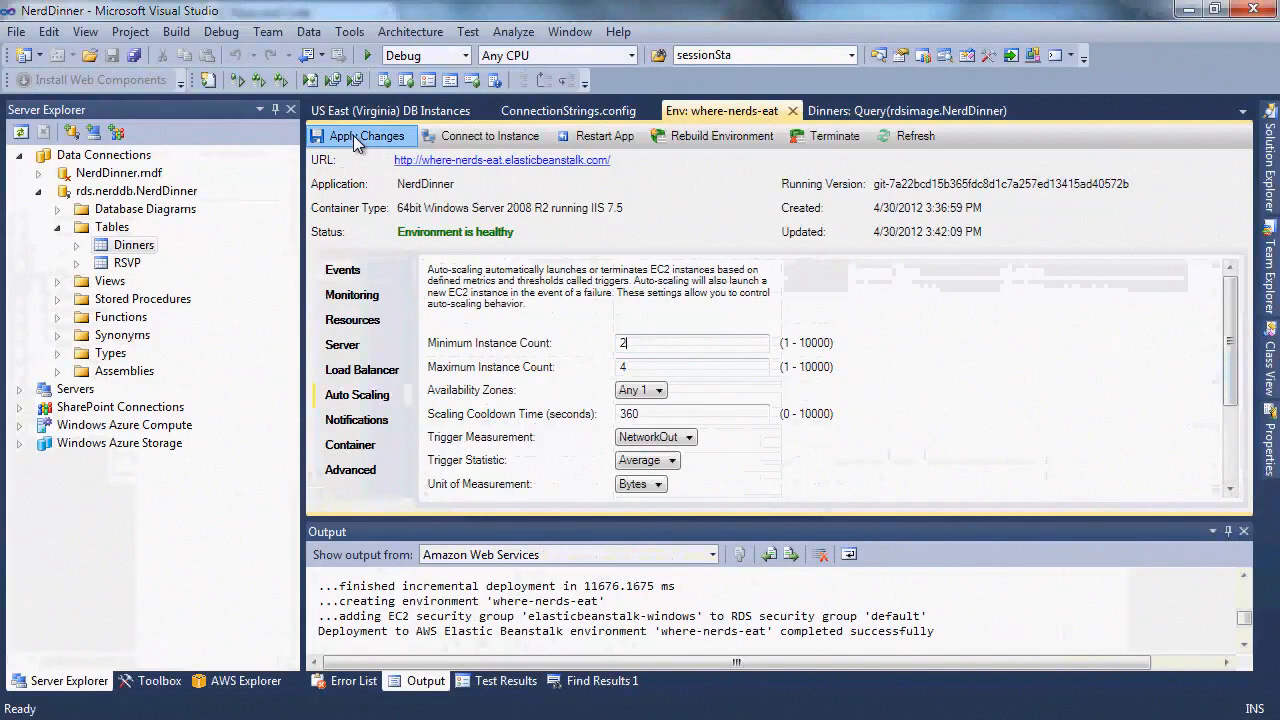
click(357, 137)
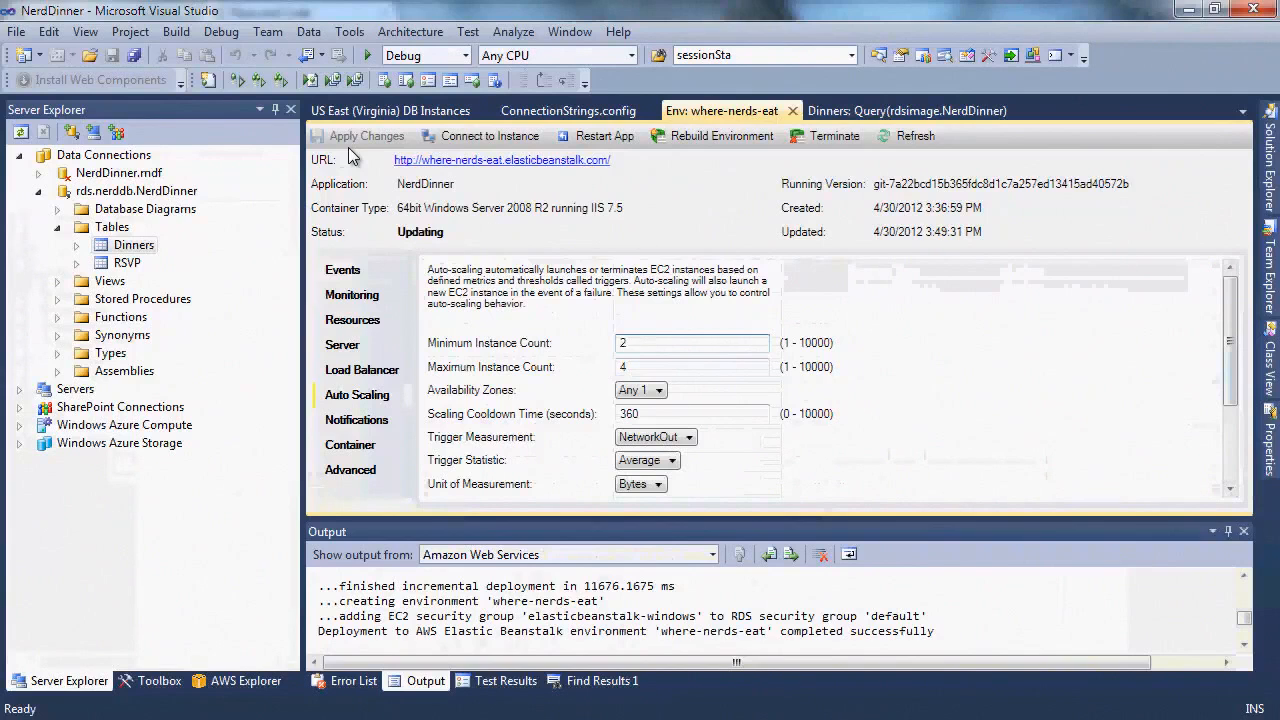
click(342, 272)
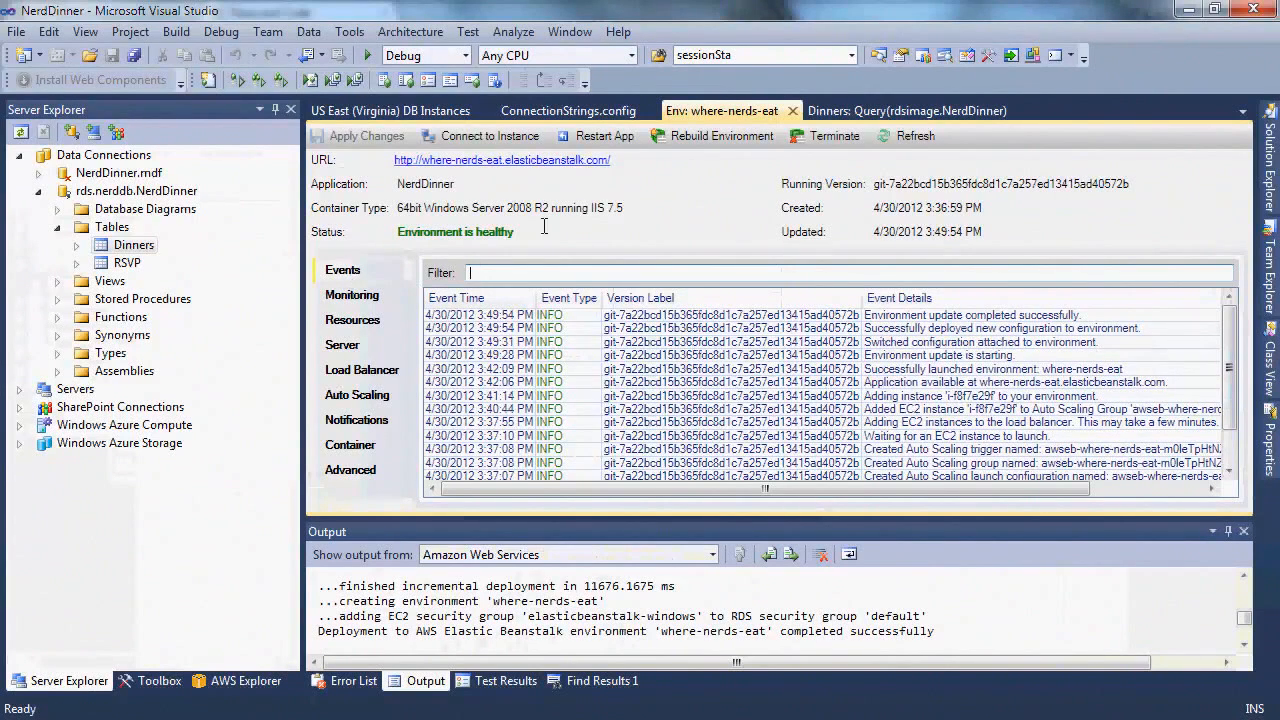
Remote-desktop into instance i-f8f7e29f with EC2 key pair logon, accepting both security warnings
click(517, 144)
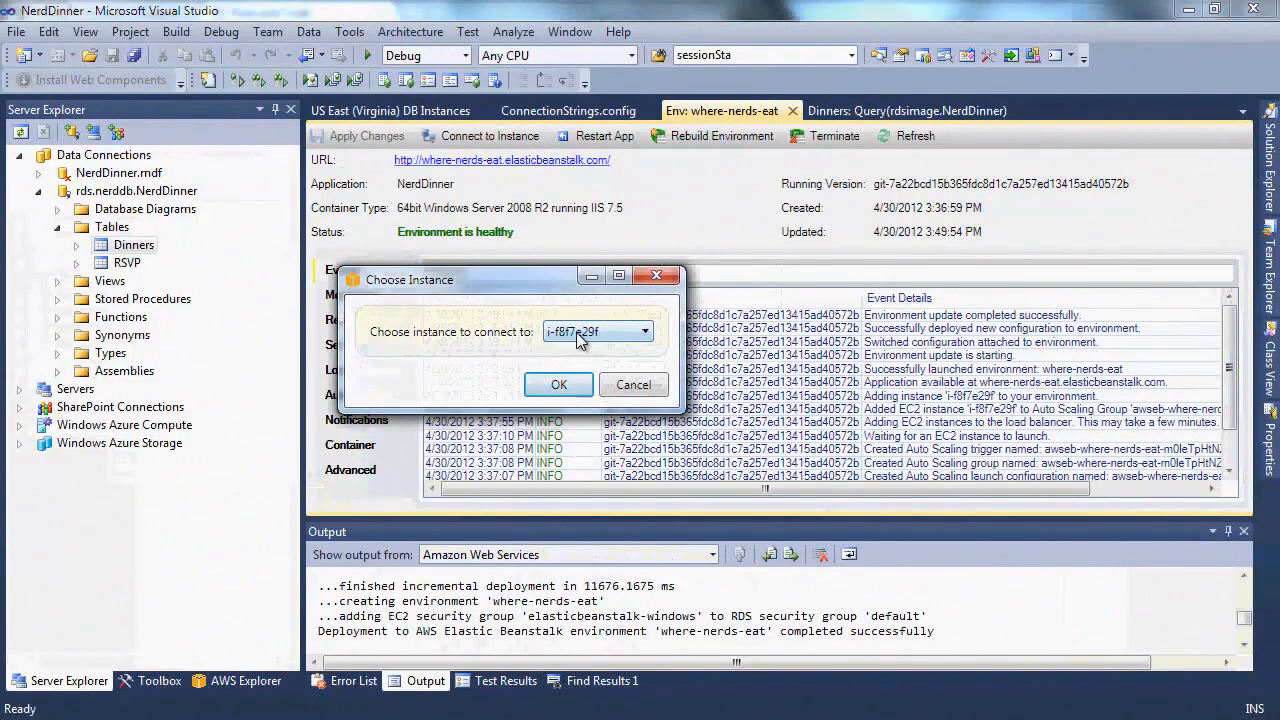
click(573, 384)
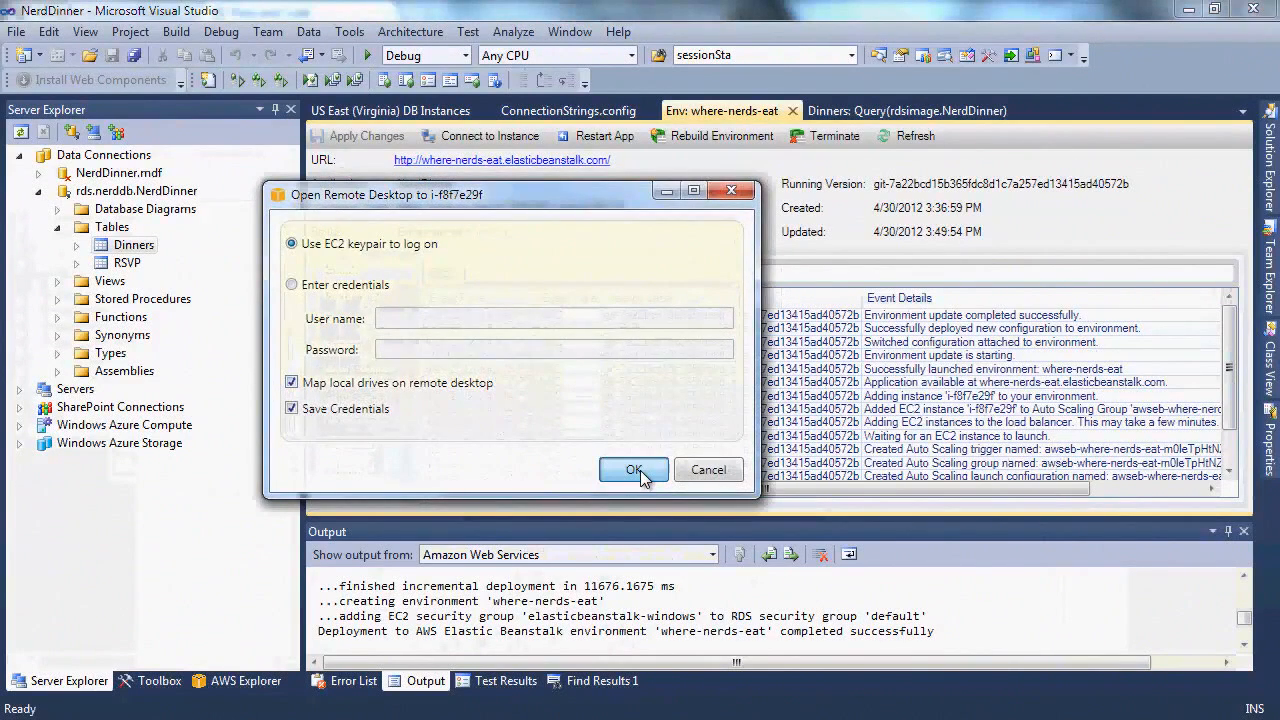
click(636, 470)
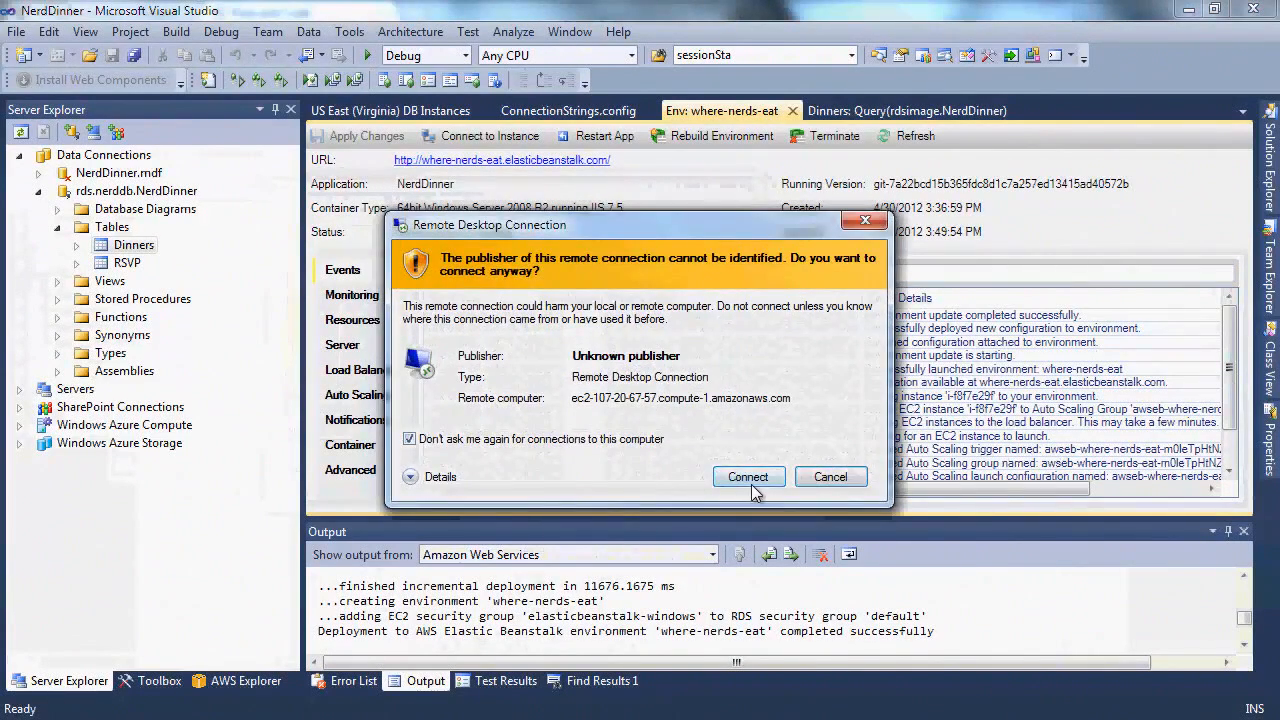
click(749, 479)
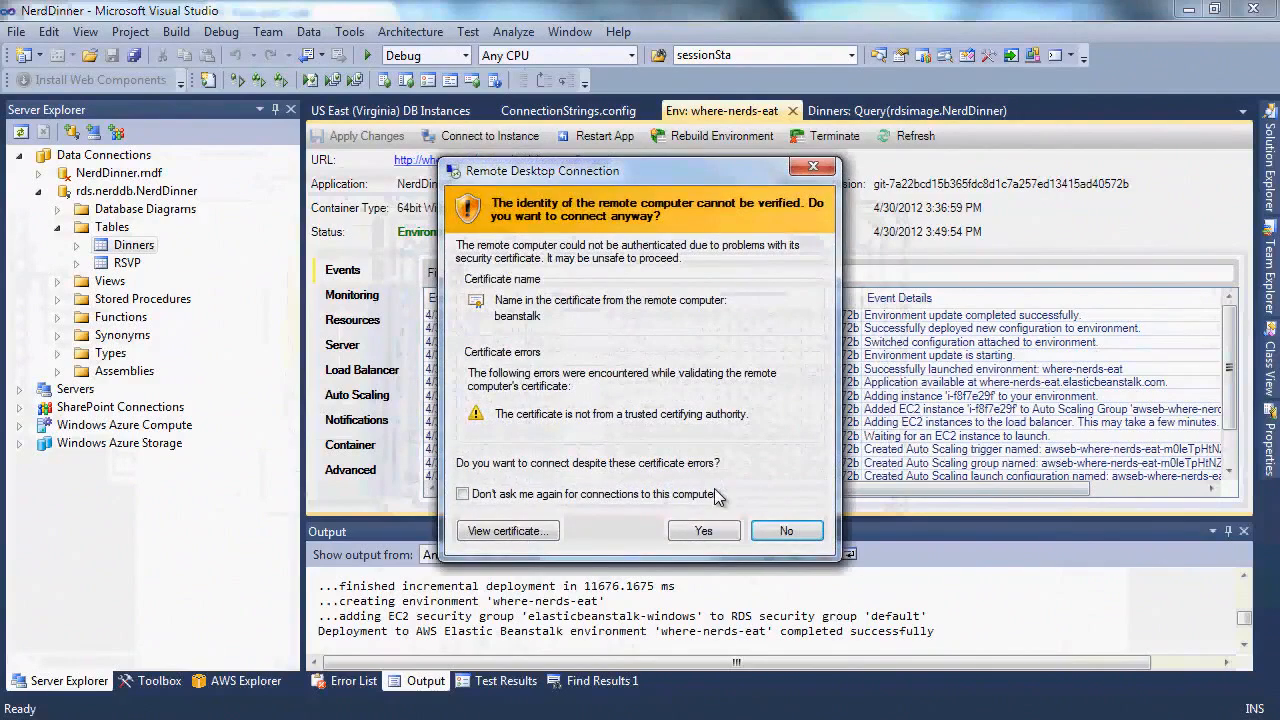
click(701, 522)
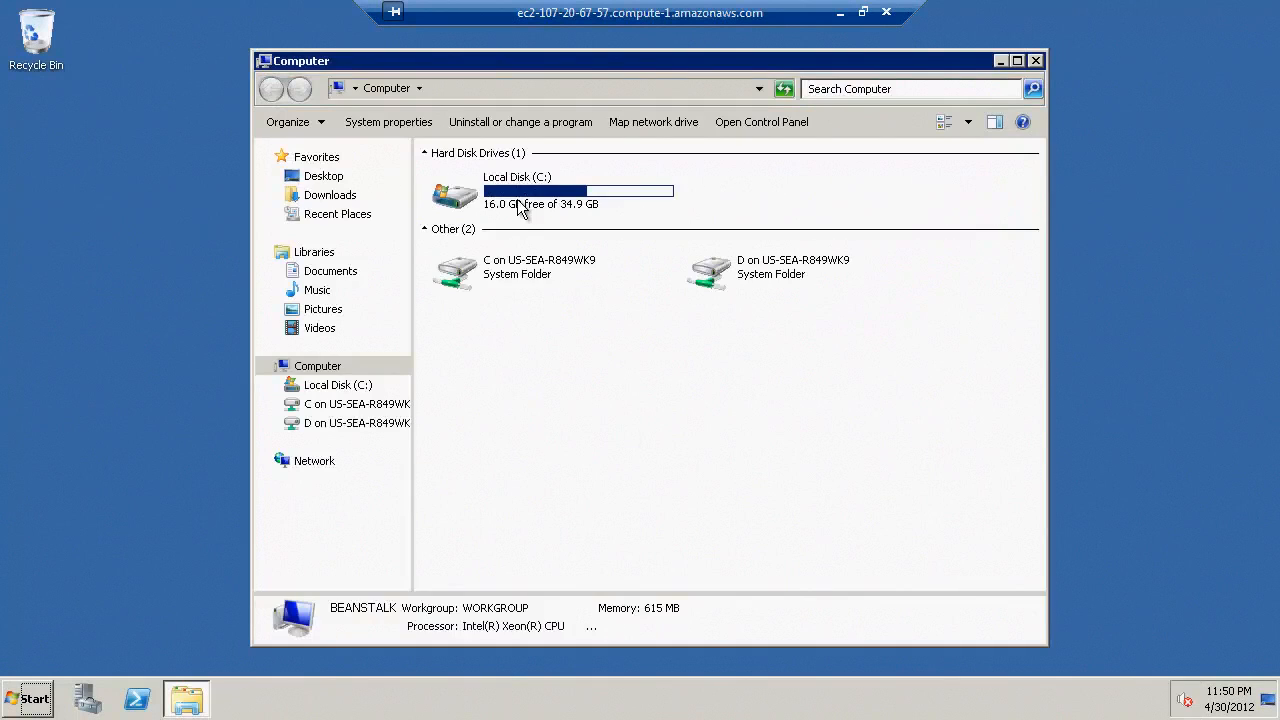
Browse to C:\inetpub\wwwroot\NerdDinner_deploy on the server, then disconnect the remote session
click(518, 200)
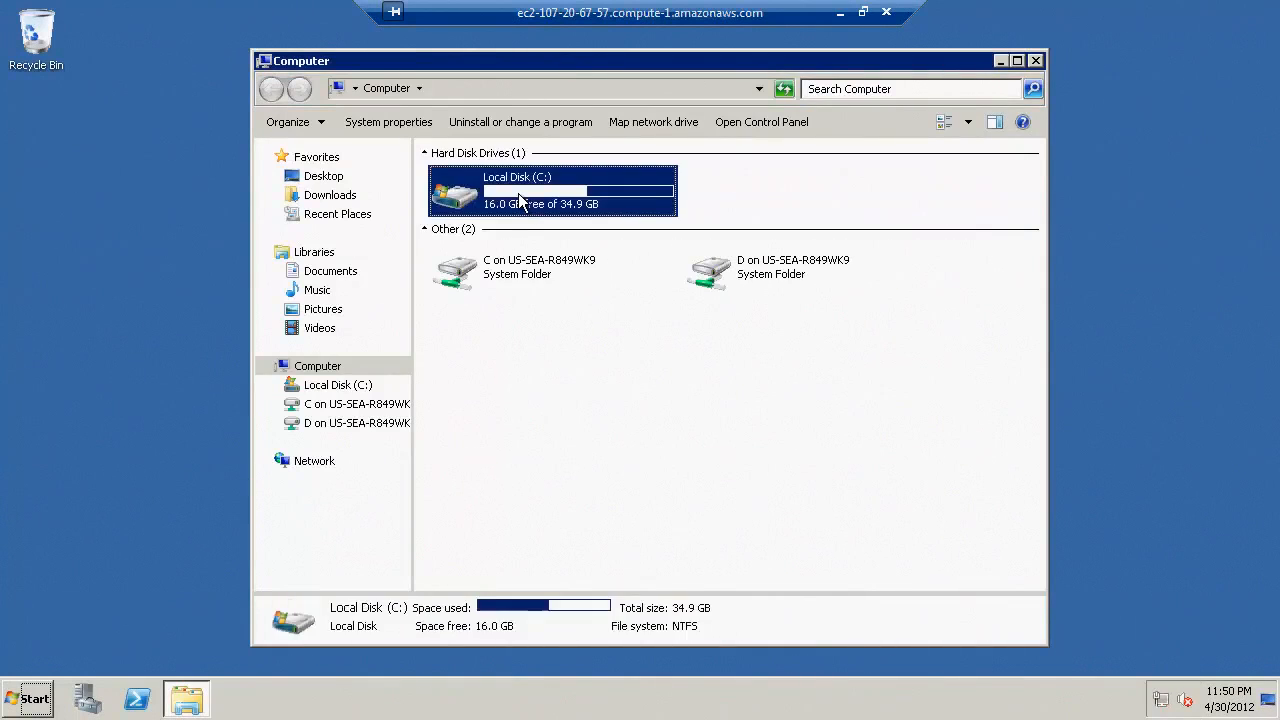
double_click(518, 200)
double_click(476, 180)
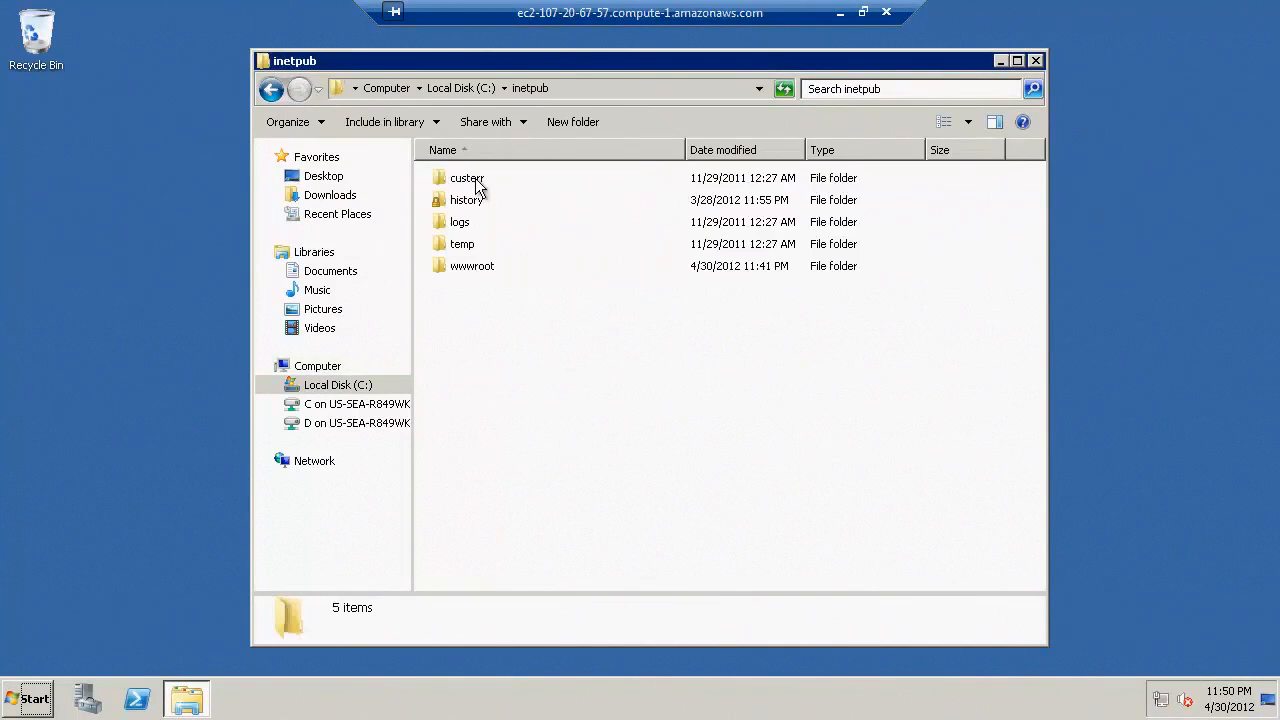
double_click(472, 268)
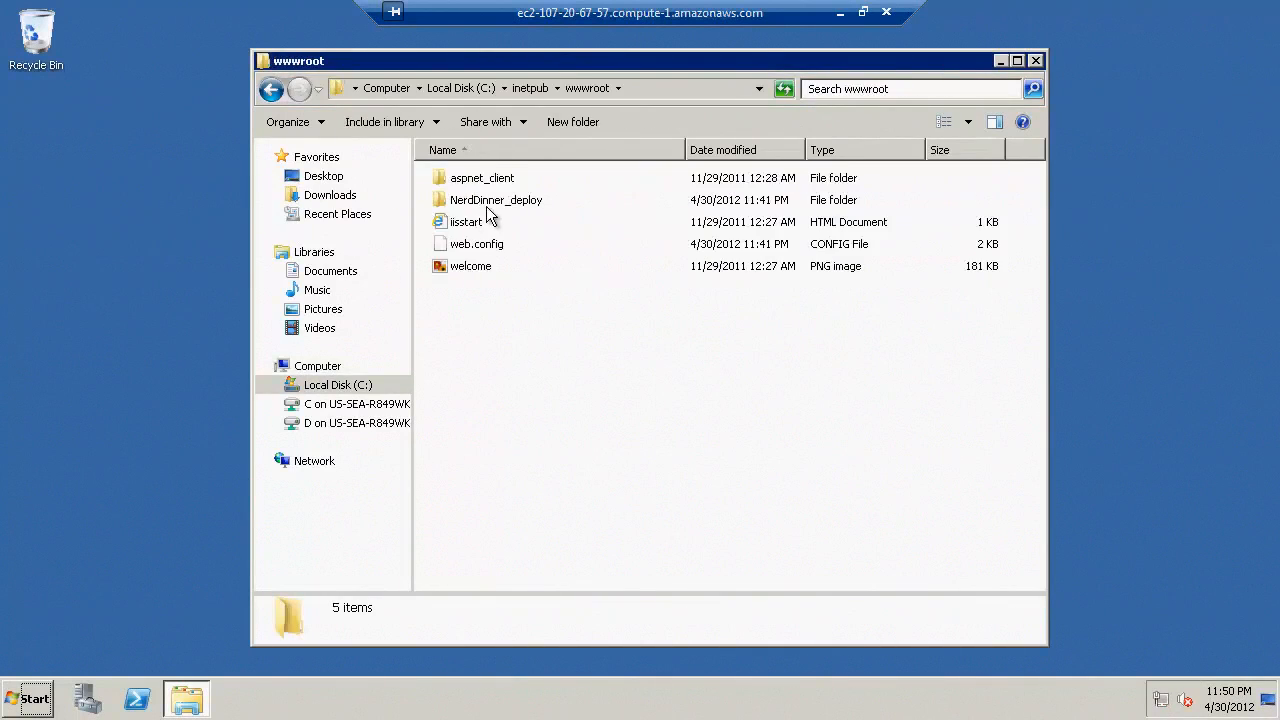
double_click(490, 202)
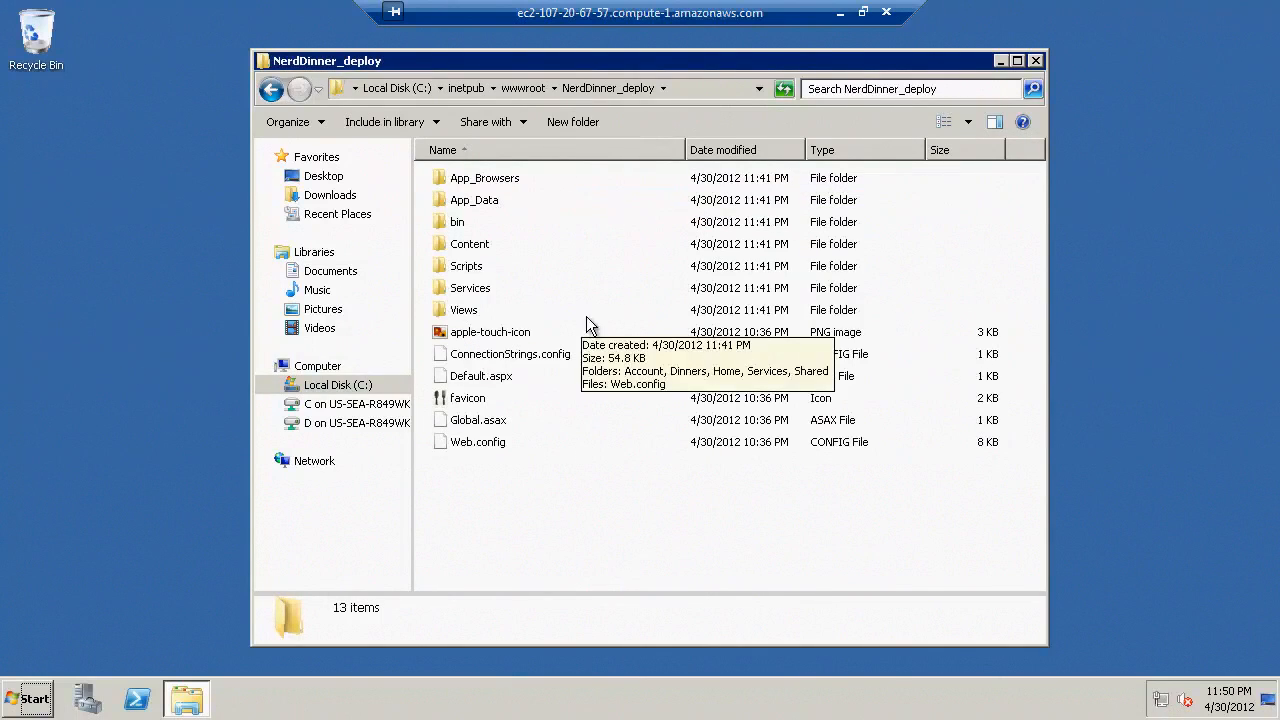
click(886, 13)
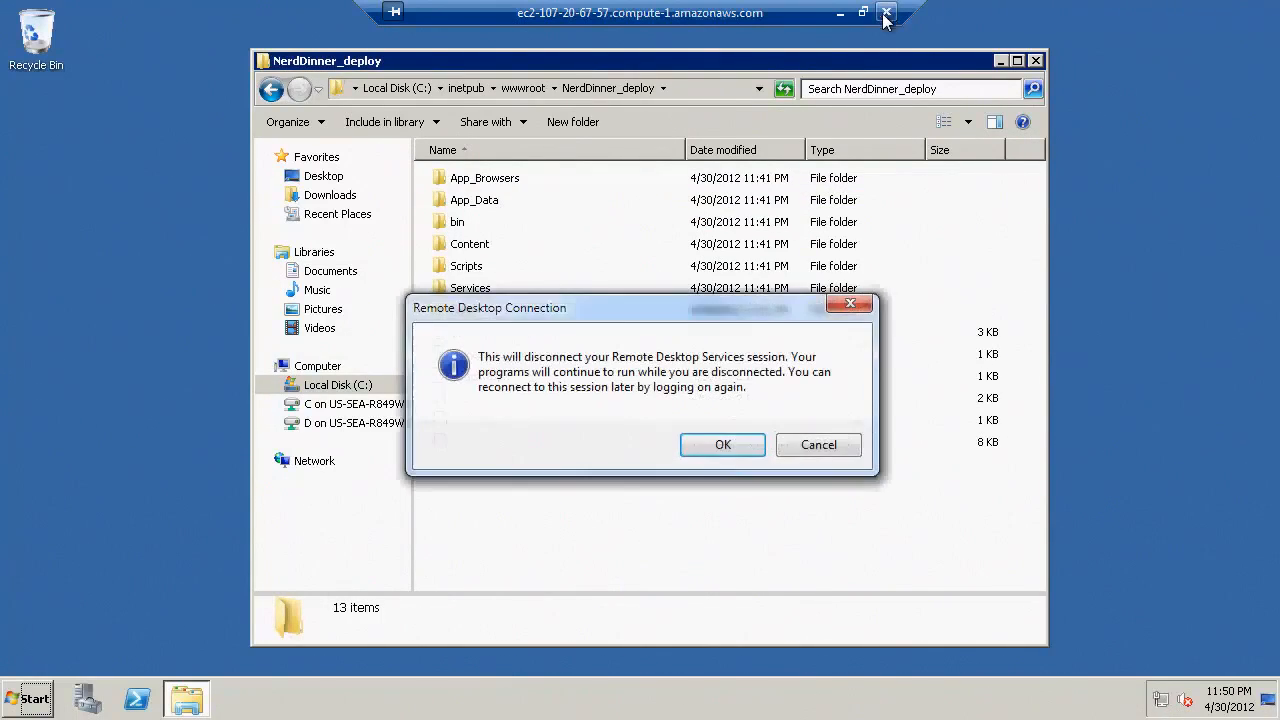
click(726, 445)
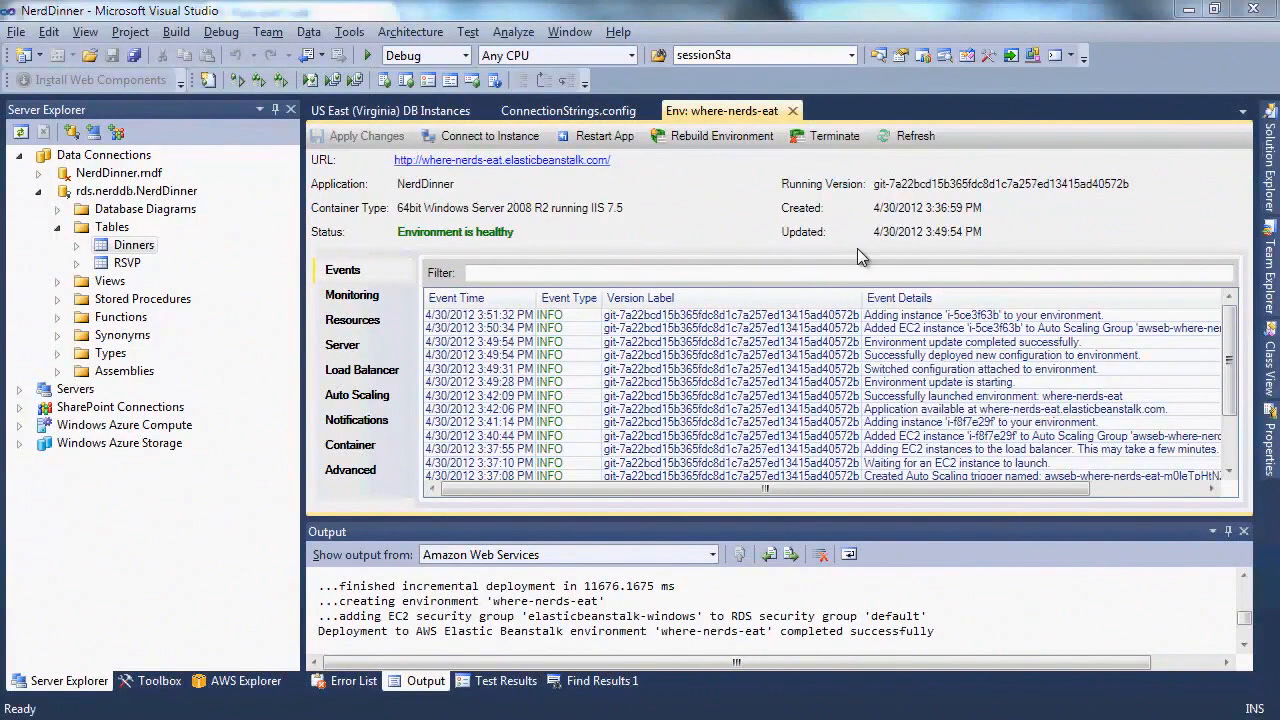
Open Views > Home > Index.aspx from the NerdDinner solution
click(1270, 185)
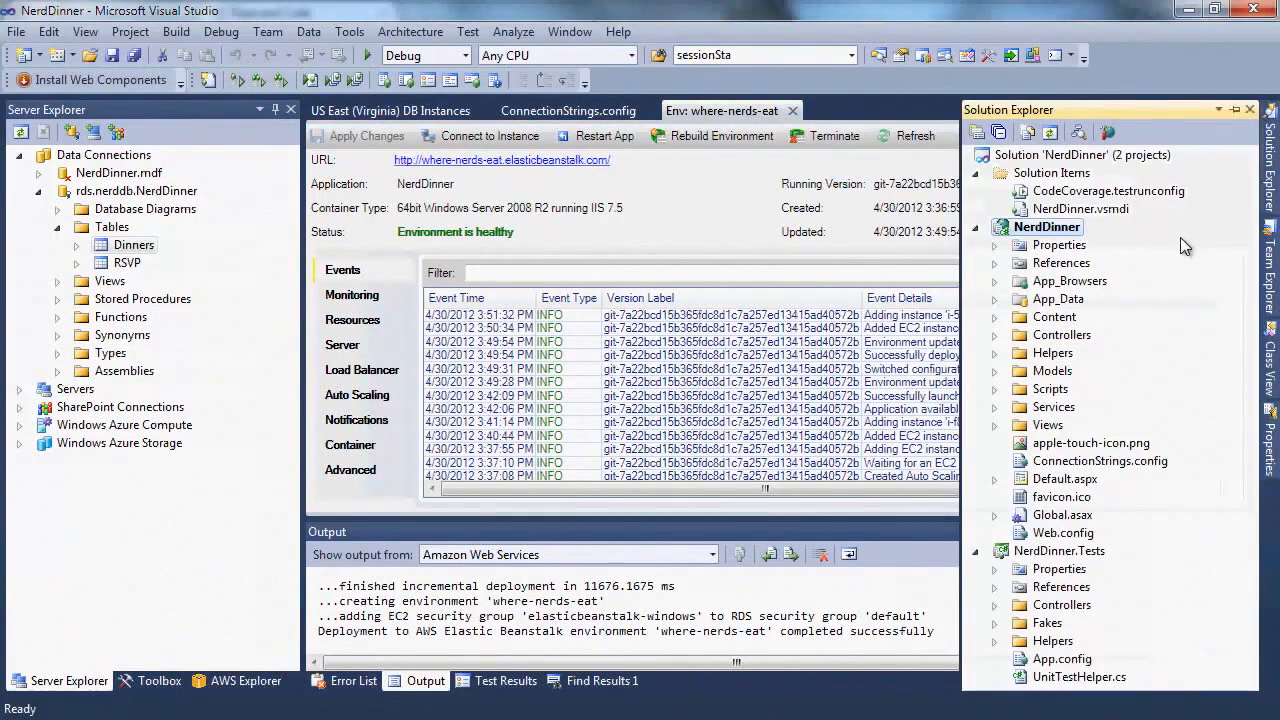
click(994, 425)
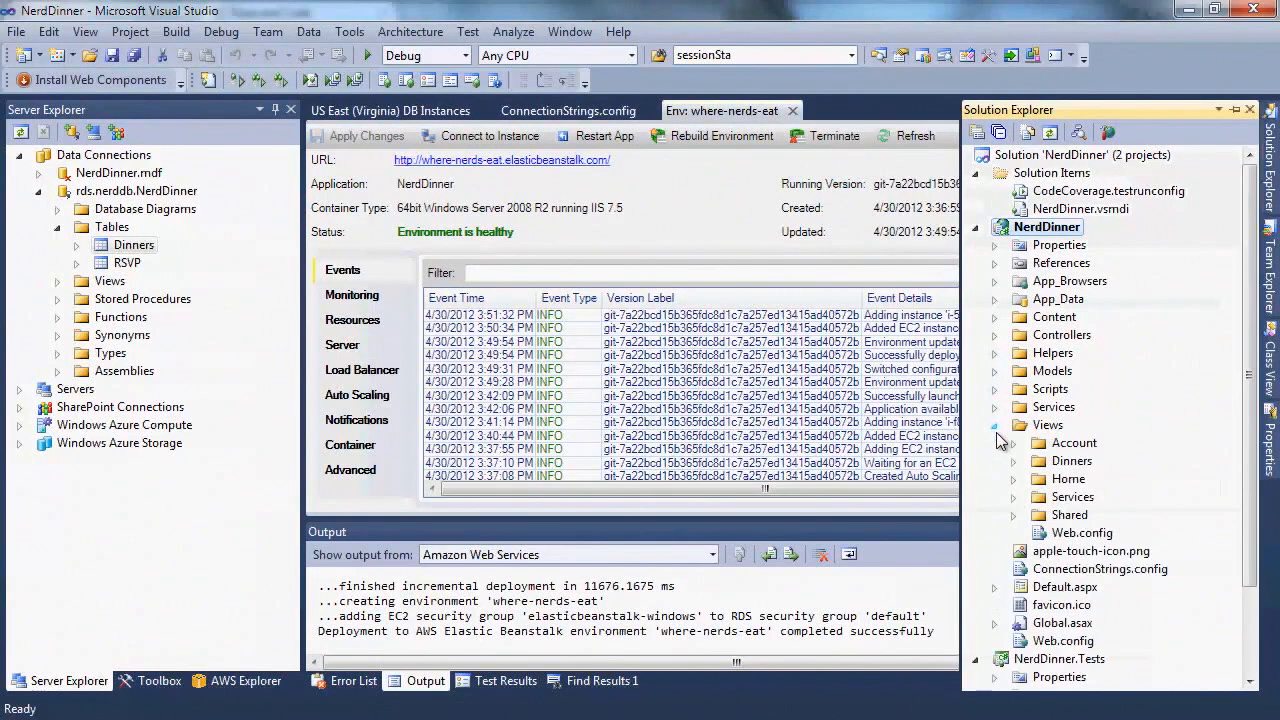
click(1013, 479)
double_click(1075, 533)
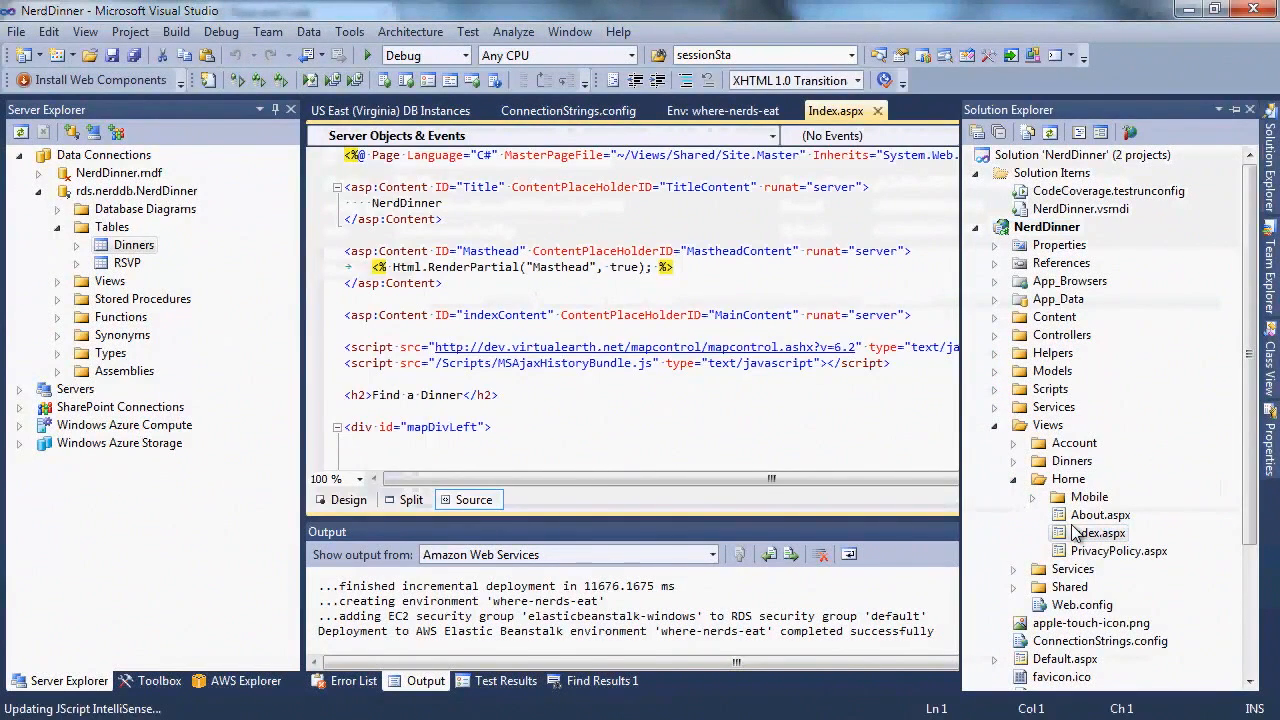
Change the heading to 'Find a Dinner or Lunch' and save Index.aspx
click(472, 395)
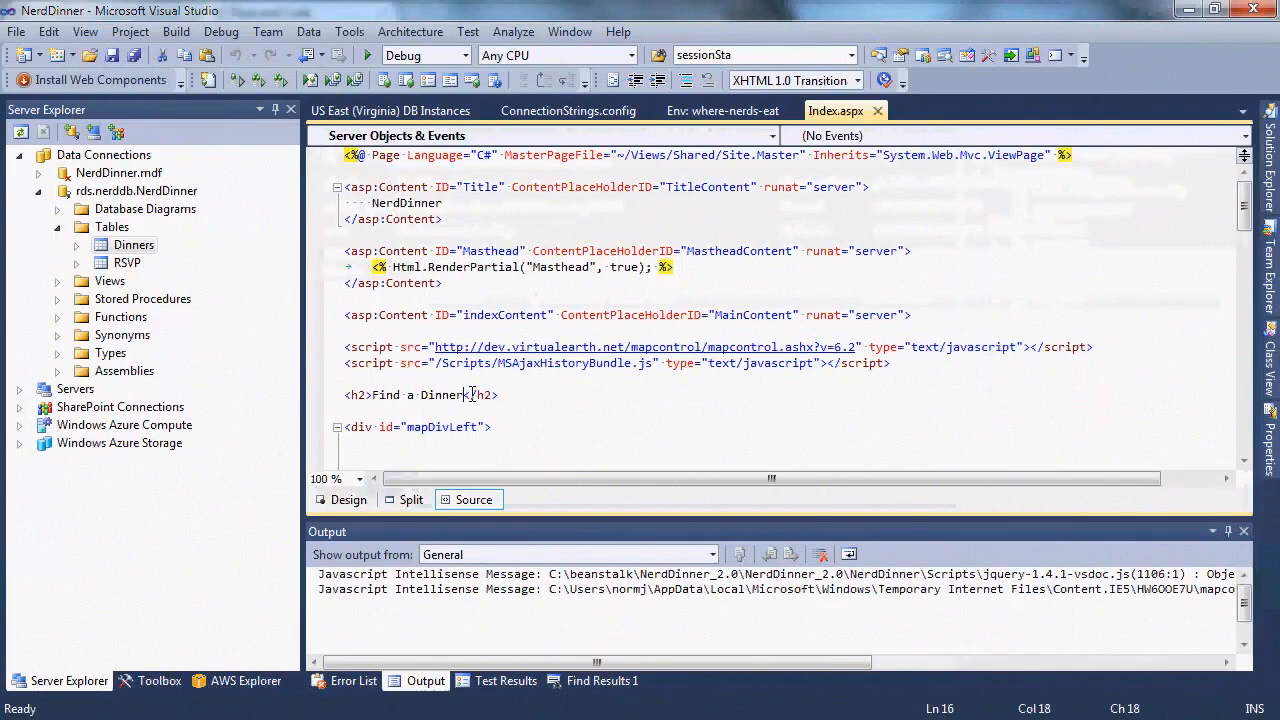
text(or Lunch)
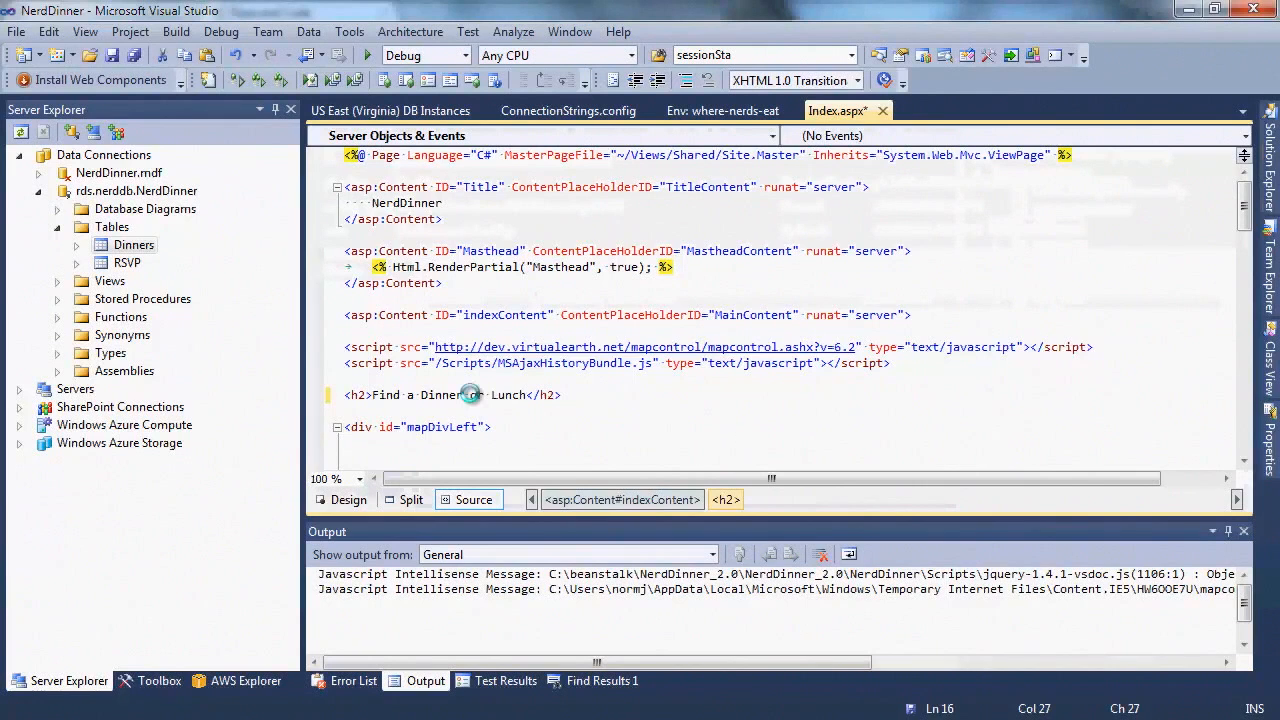
key(ctrl+s)
click(1270, 197)
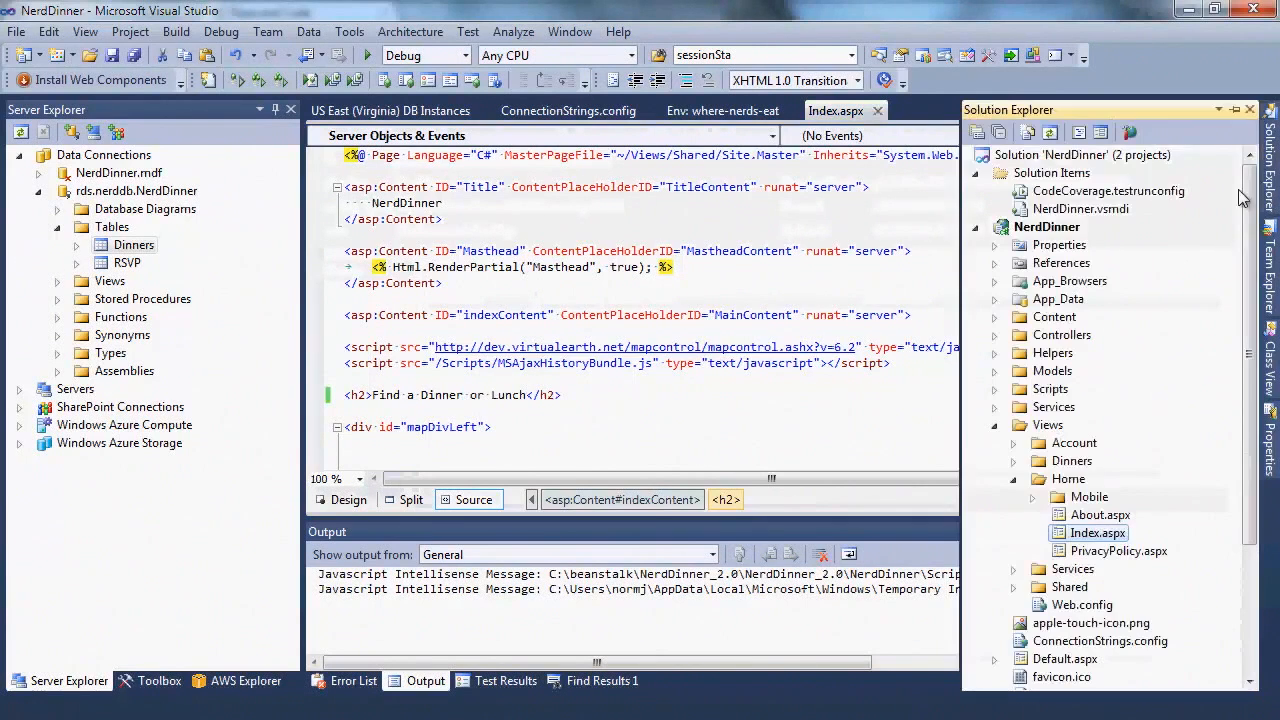
click(1058, 228)
Republish the NerdDinner project to where-nerds-eat and check the environment status after deployment
right_click(1060, 229)
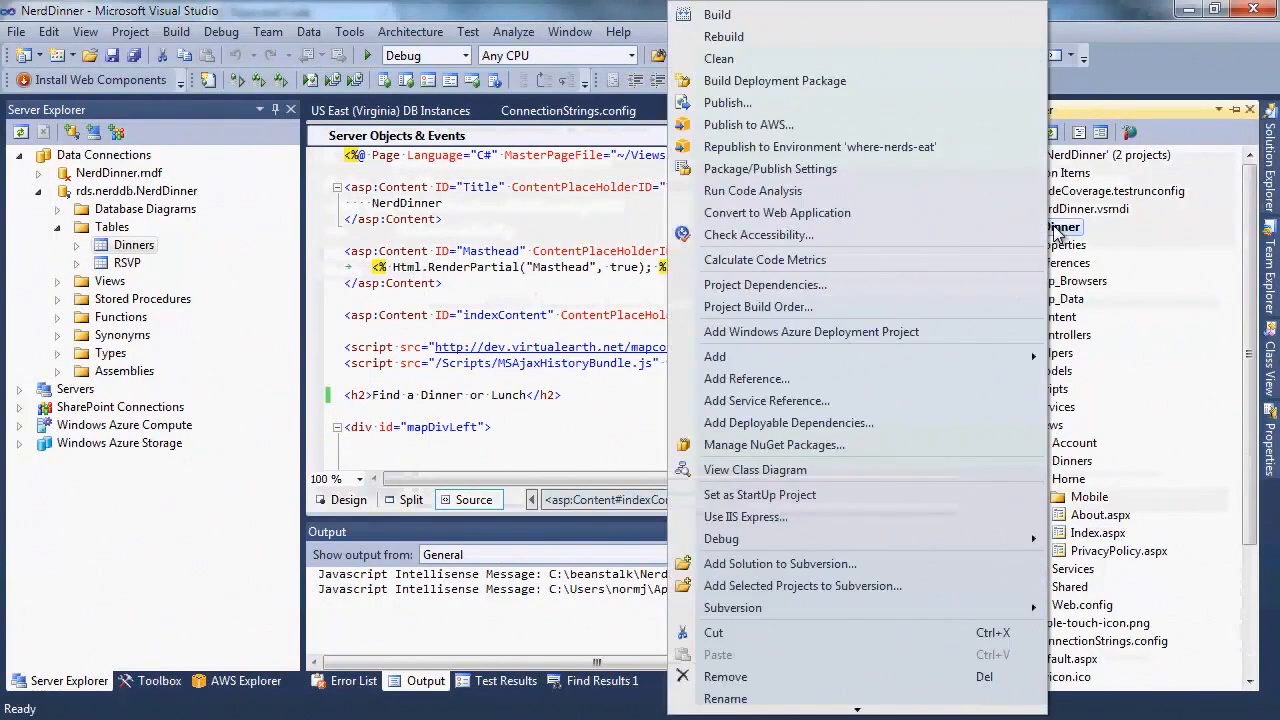
click(965, 149)
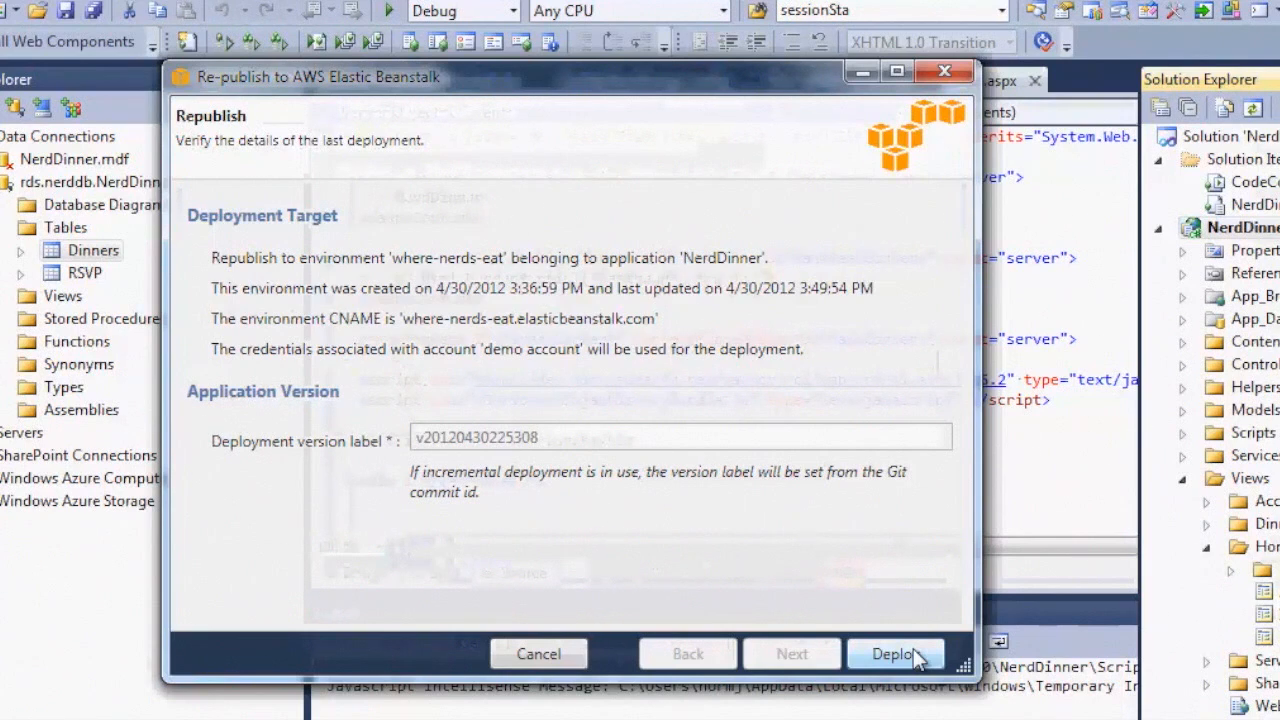
click(913, 648)
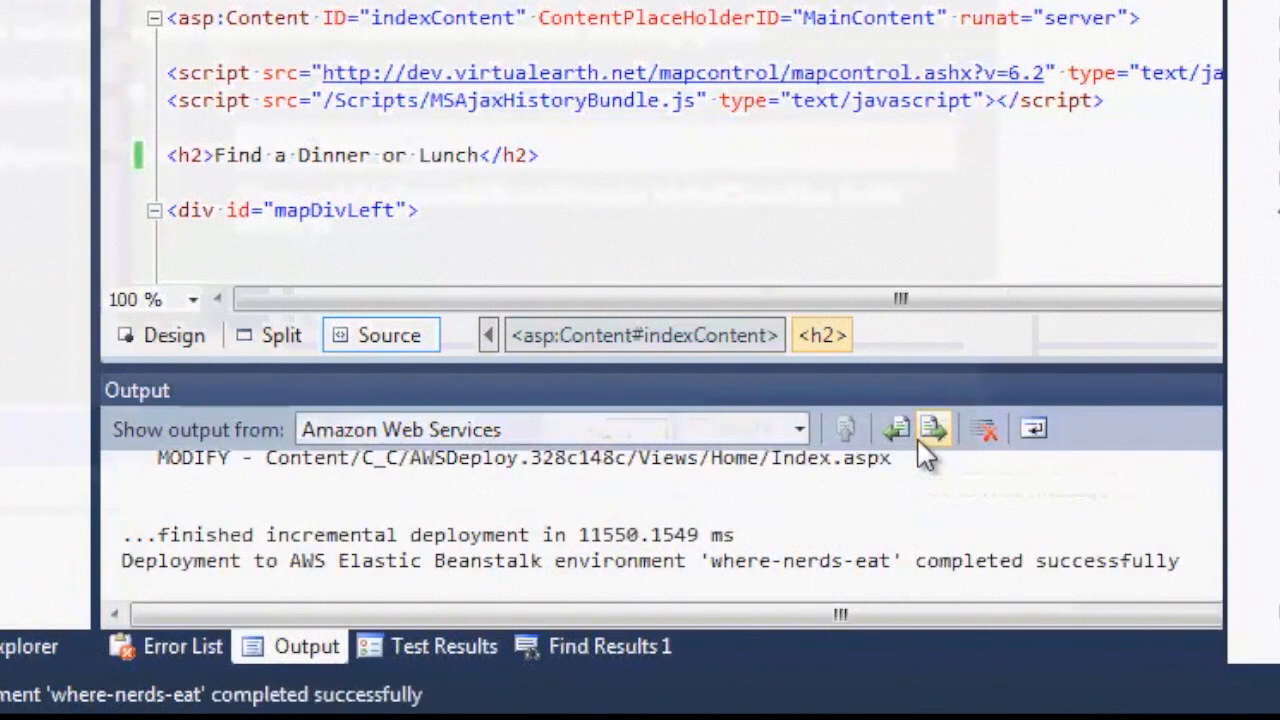
click(897, 503)
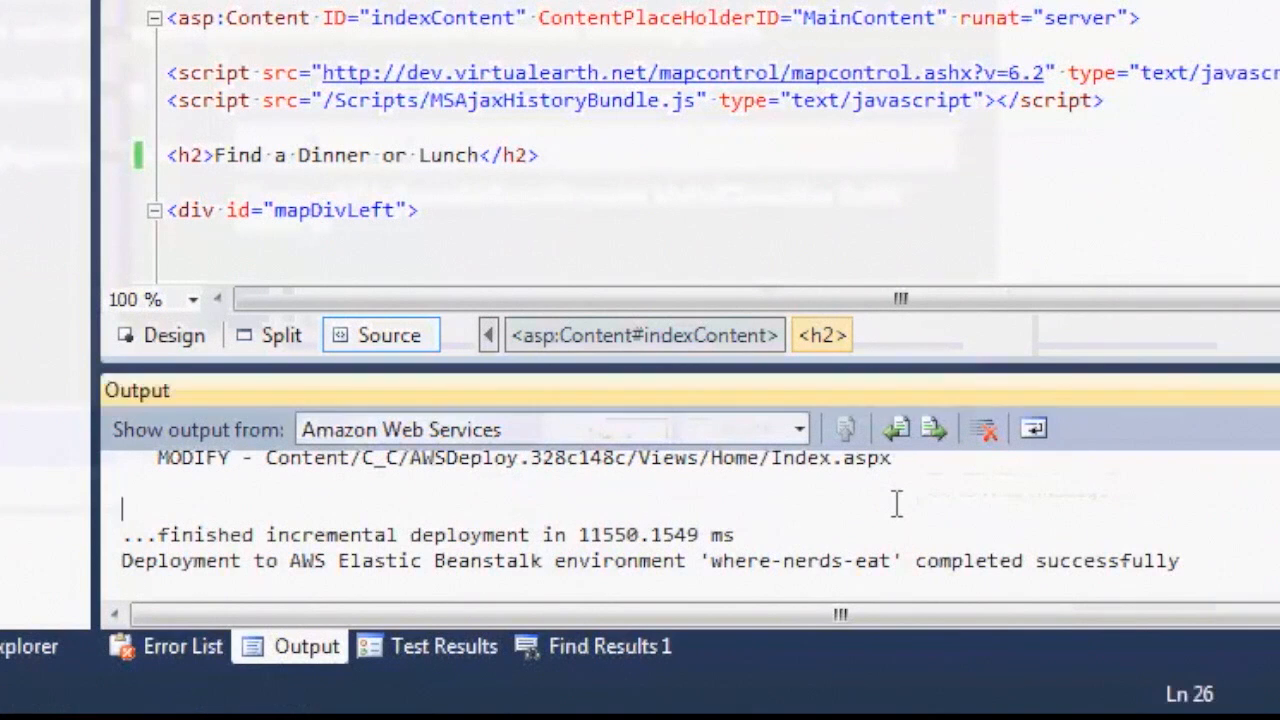
scroll(897, 503, up, 1)
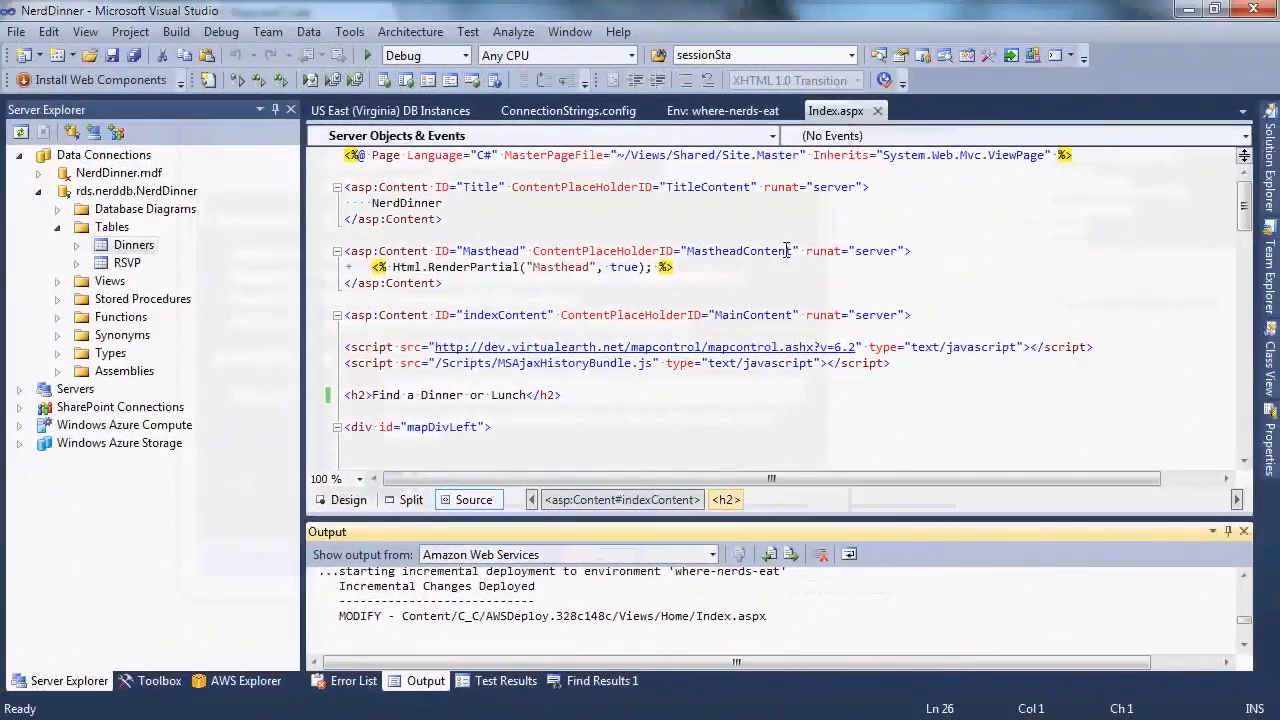
click(724, 112)
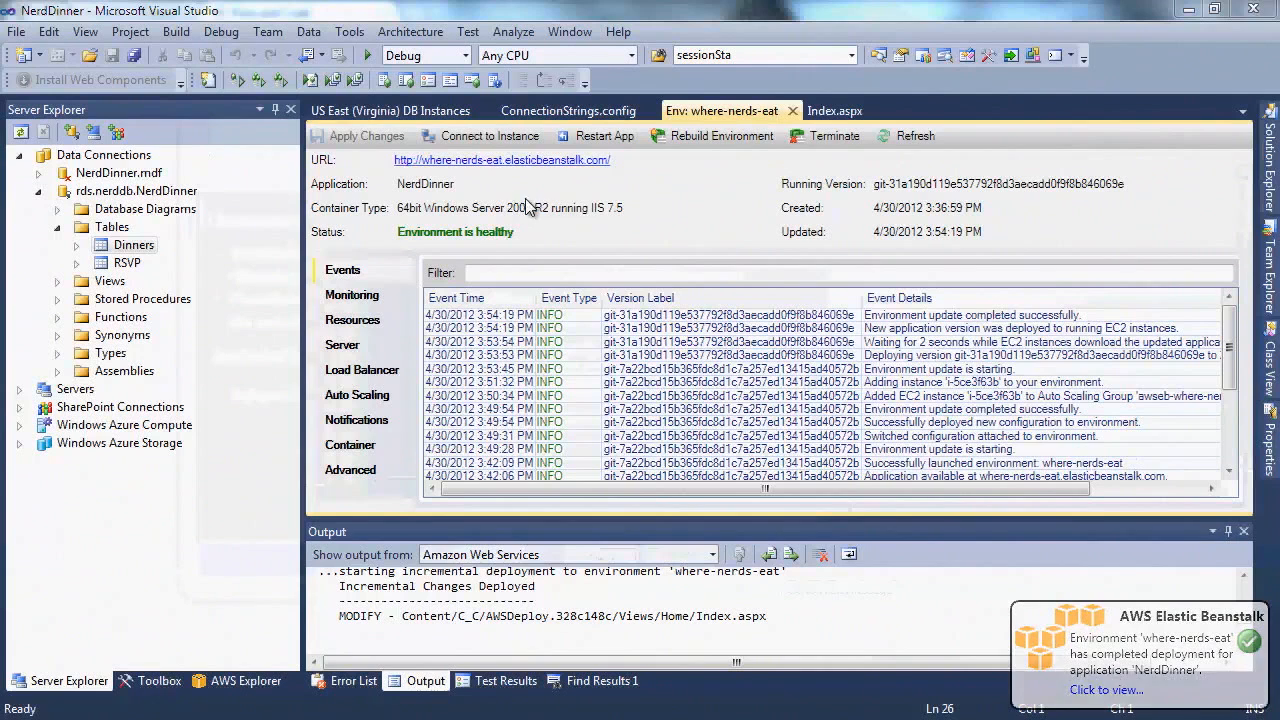
Open the deployed NerdDinner site from the environment's URL link
click(544, 164)
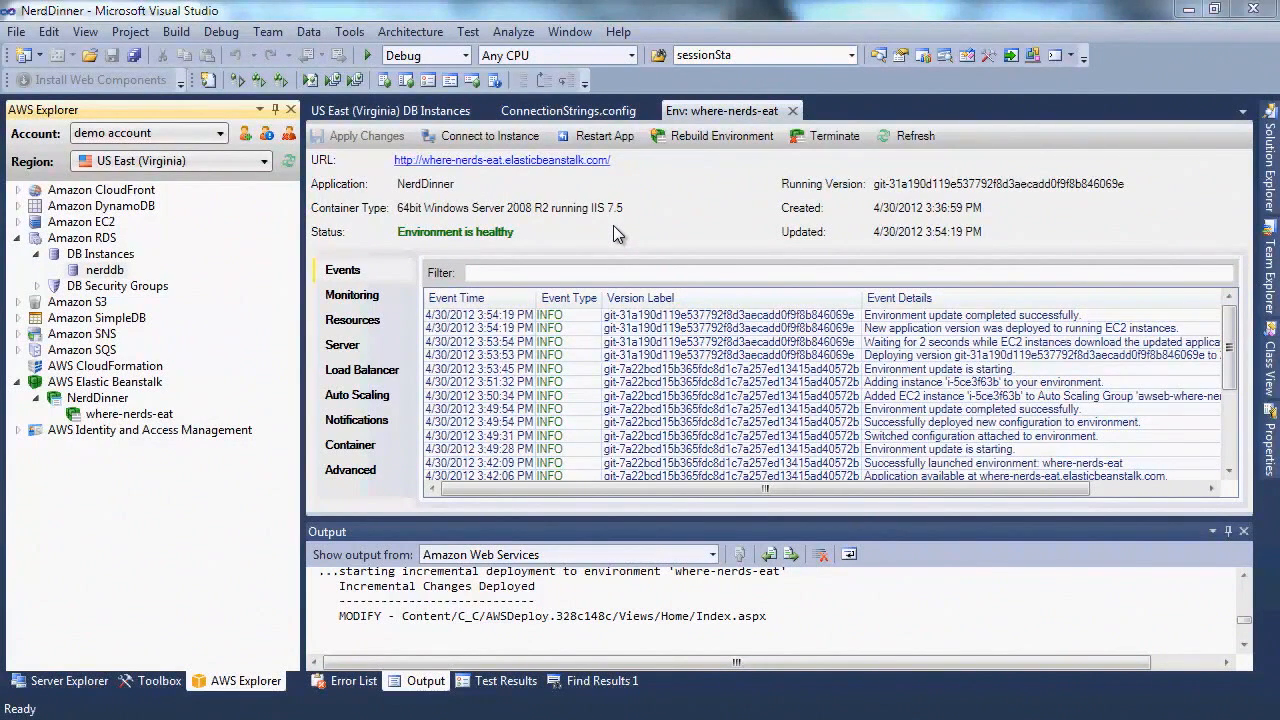
Open NerdDinner's status and select the earlier 3:36 PM version on the Versions list
right_click(100, 404)
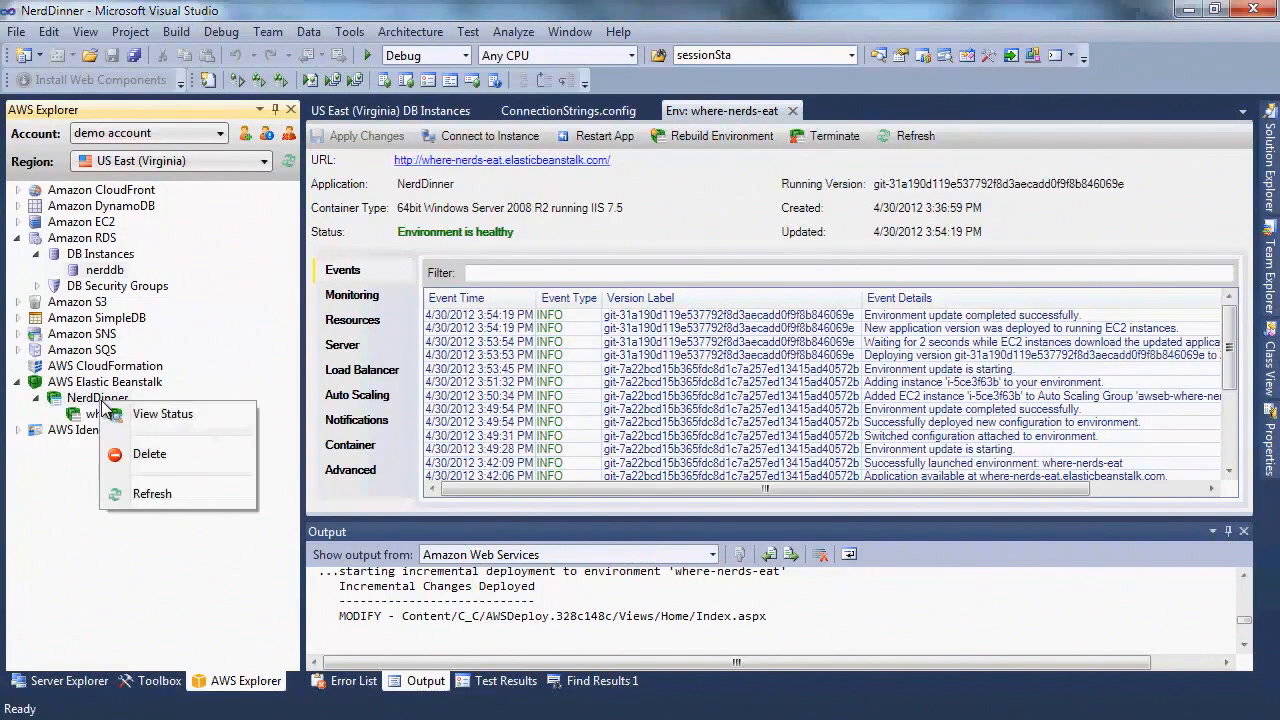
click(163, 415)
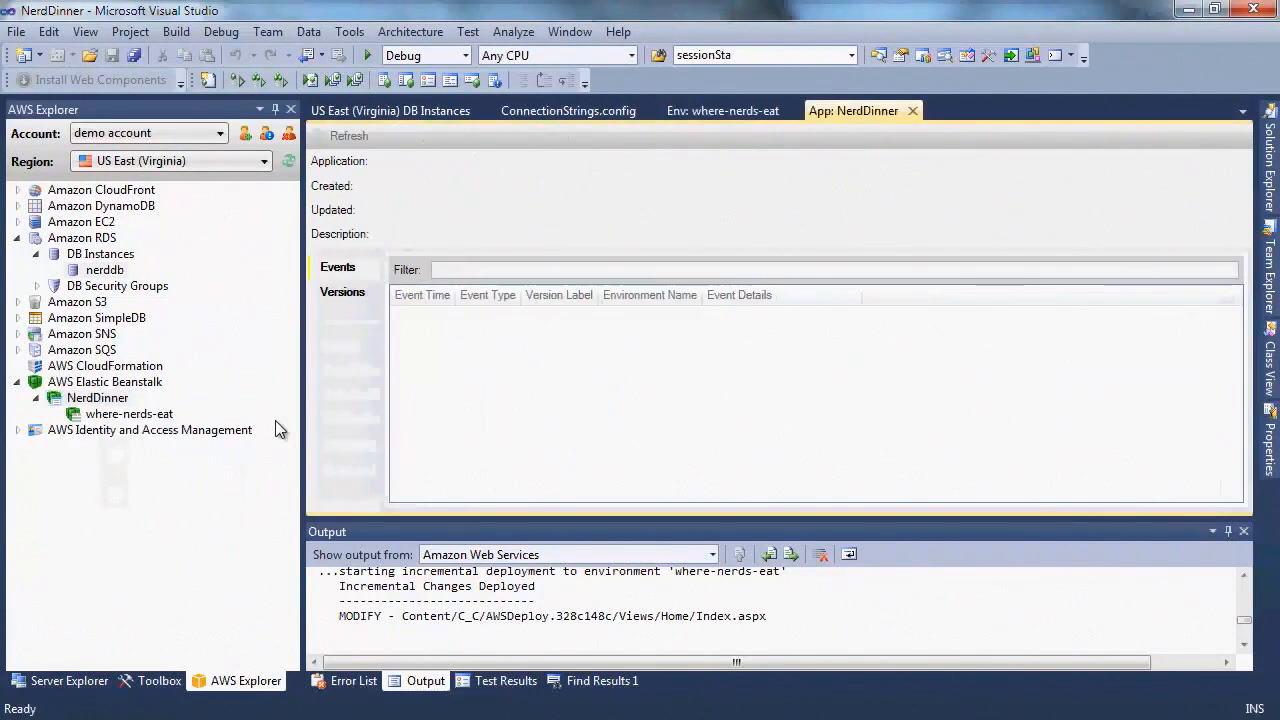
click(343, 305)
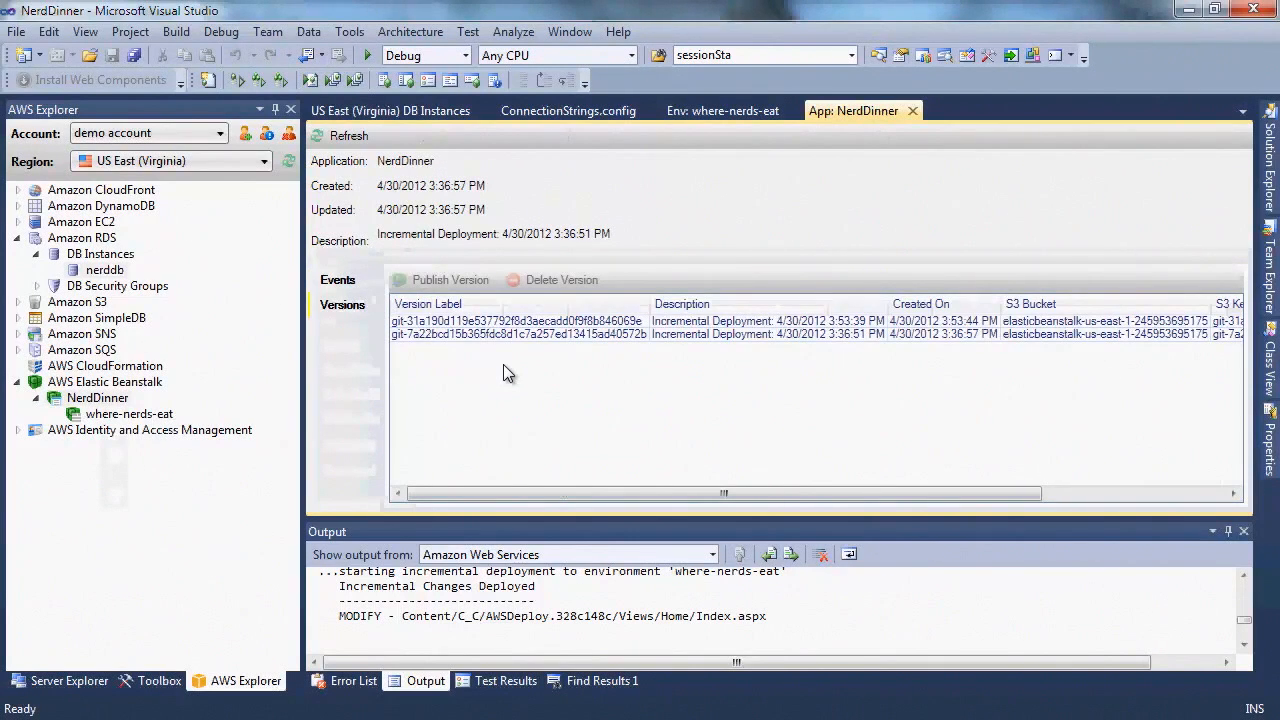
click(493, 336)
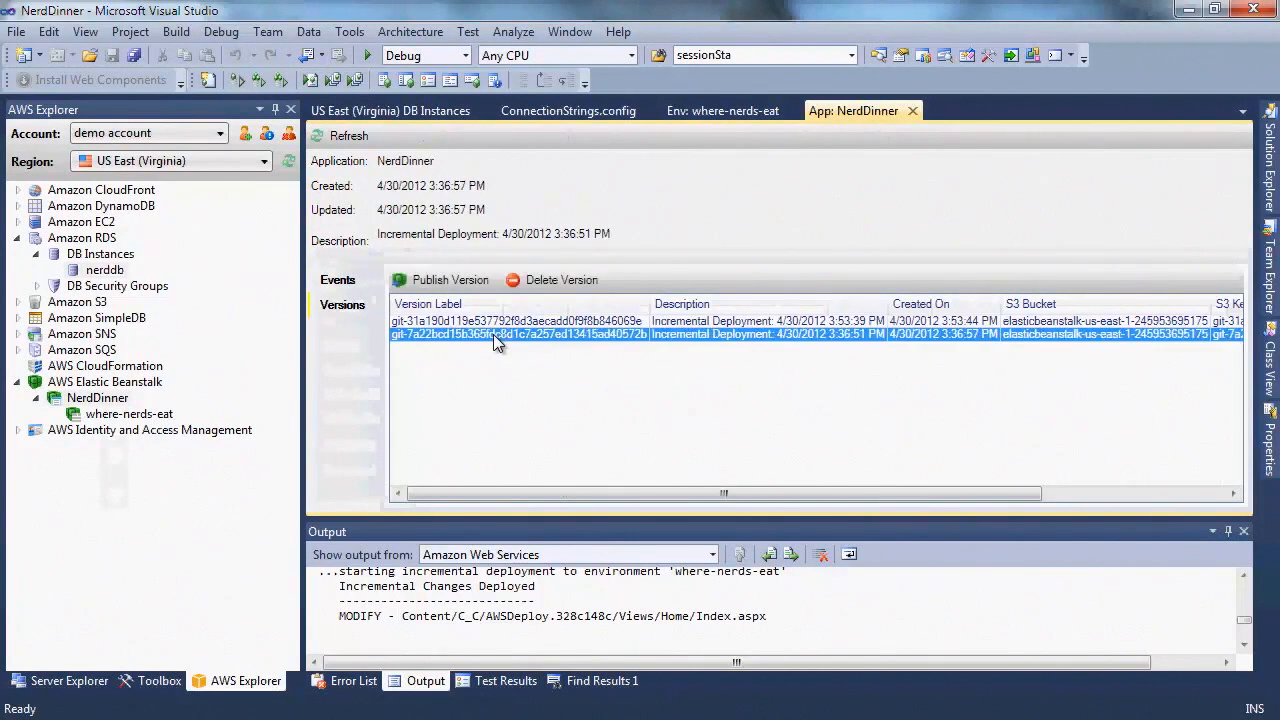
Publish that version to the existing where-nerds-eat environment, skipping the database security group step
click(455, 281)
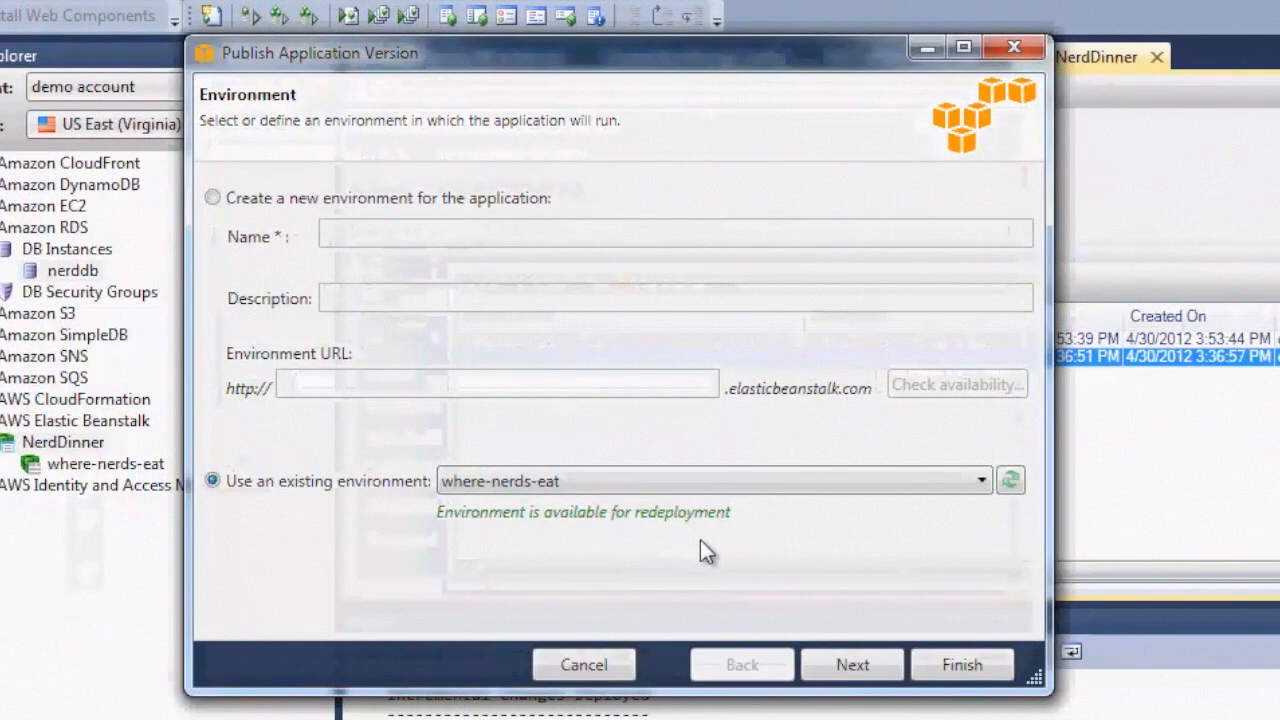
click(858, 664)
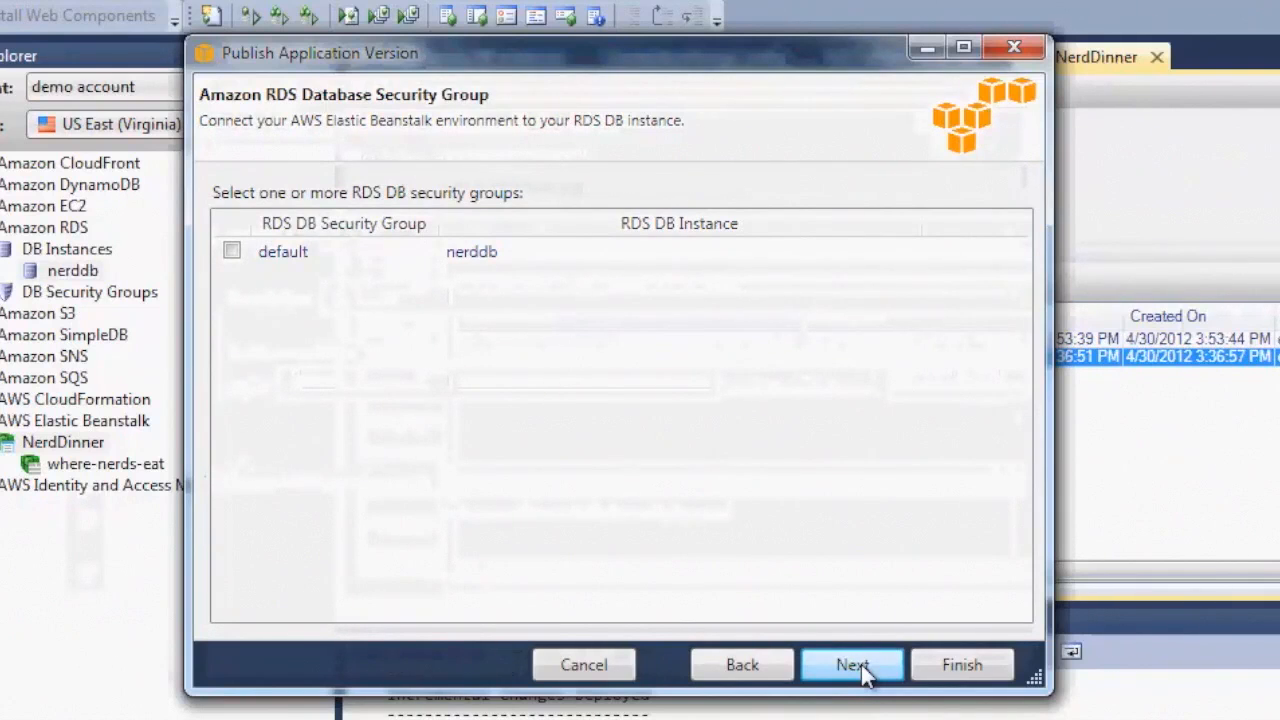
click(858, 665)
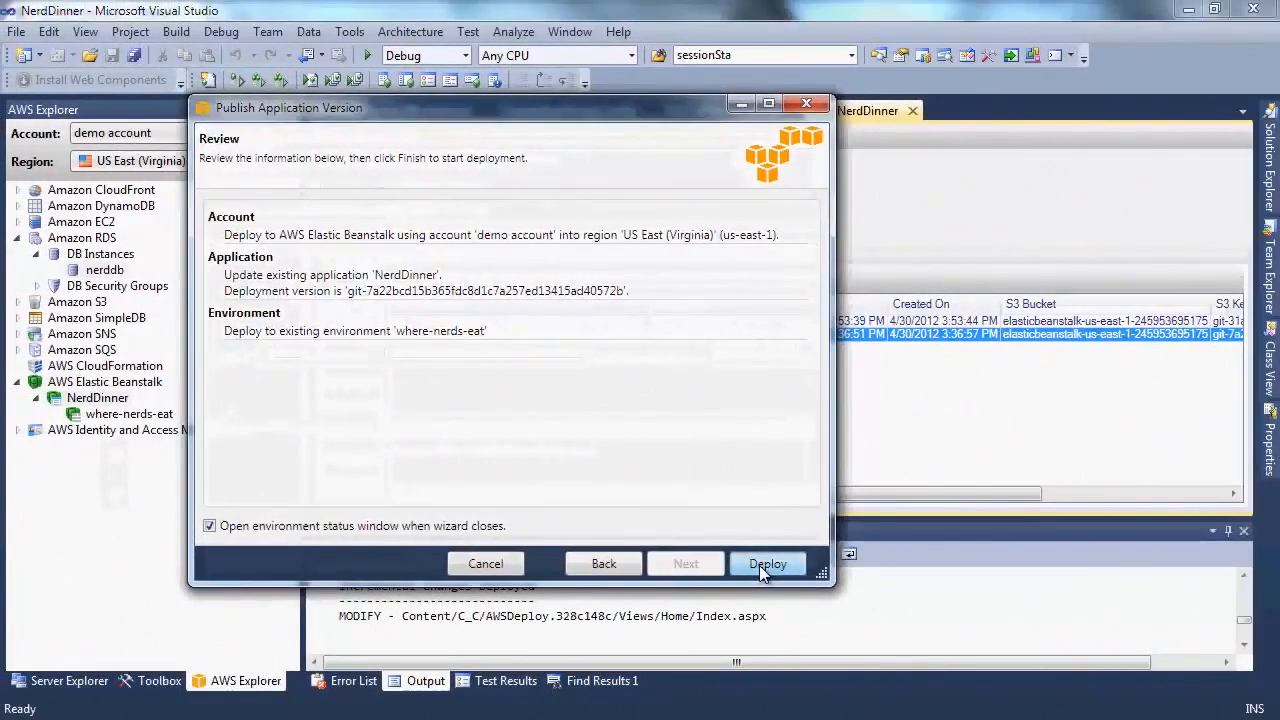
click(766, 564)
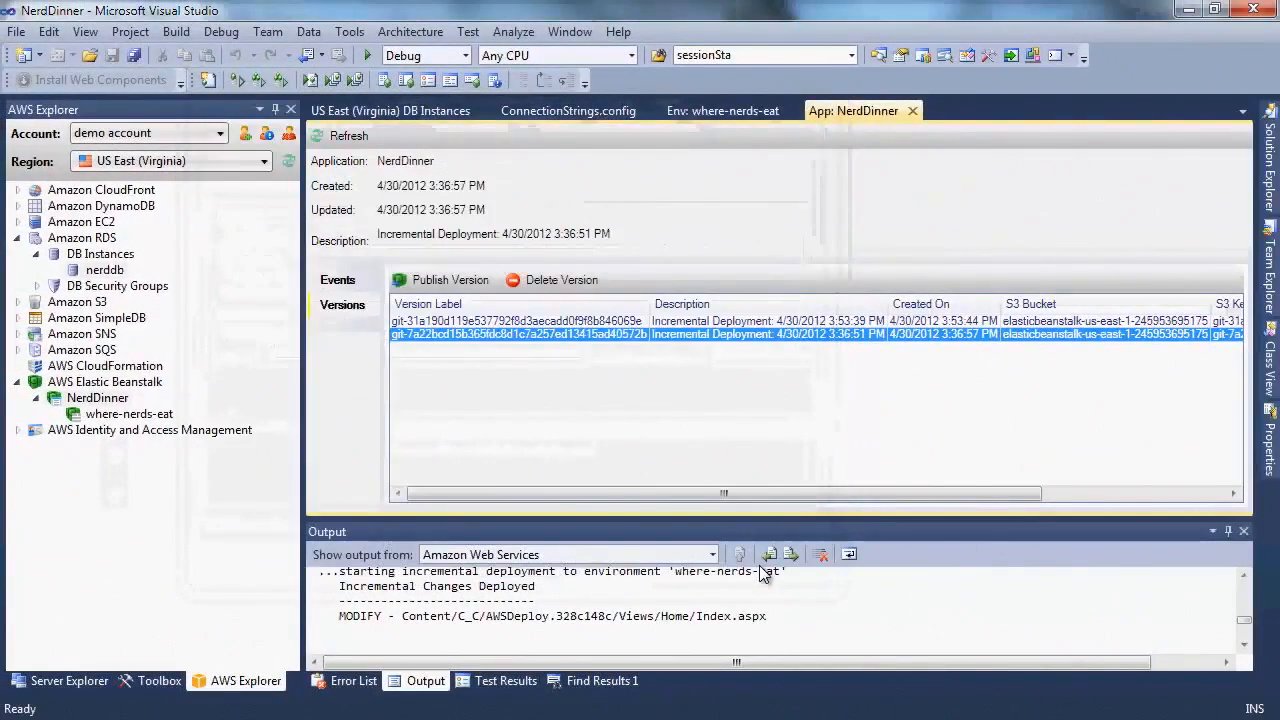
click(722, 108)
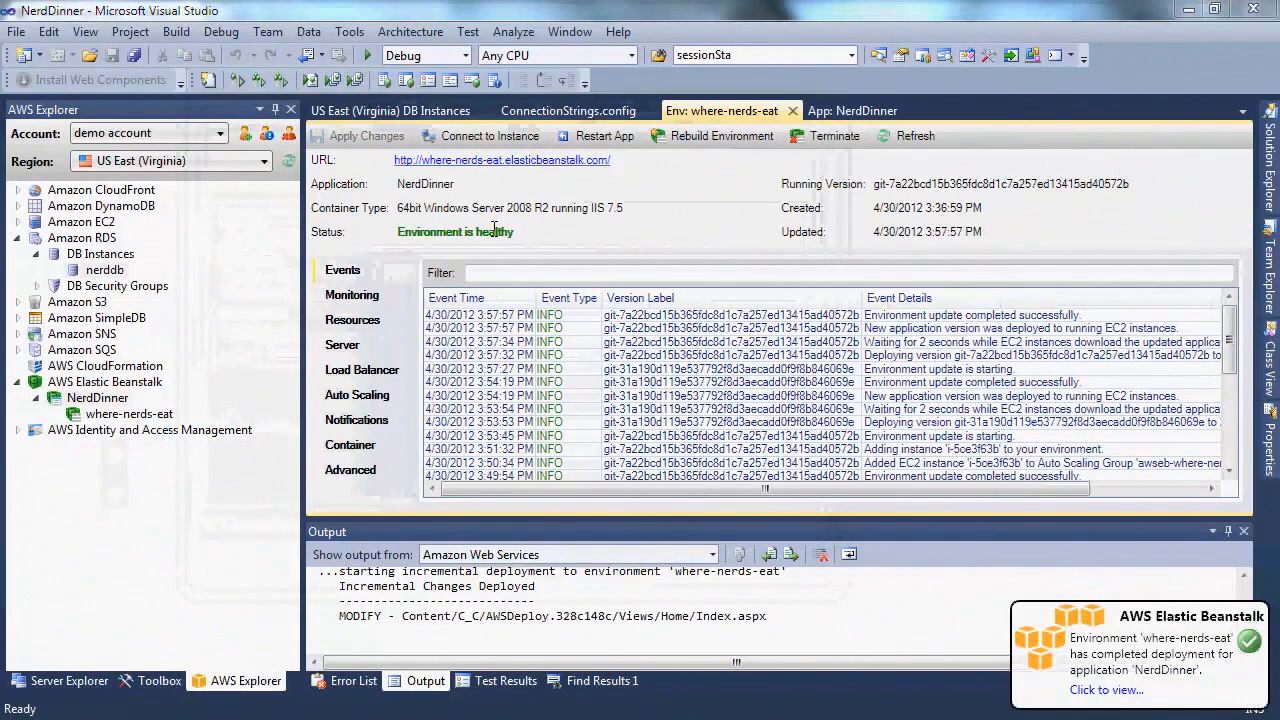
Open where-nerds-eat's live site URL to confirm the 'Find a Dinner' heading is back
click(502, 160)
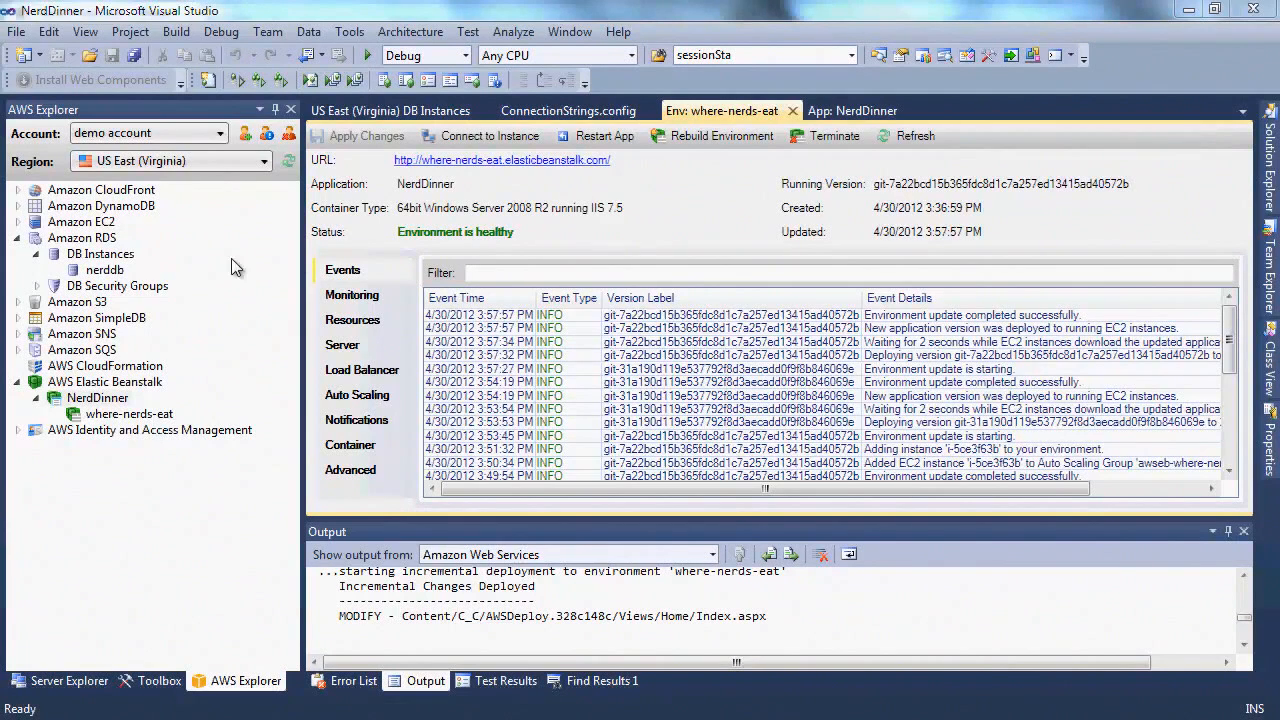
Open the default DB security group and delete its 67.170.72.0/24 CIDR/IP permission
click(36, 286)
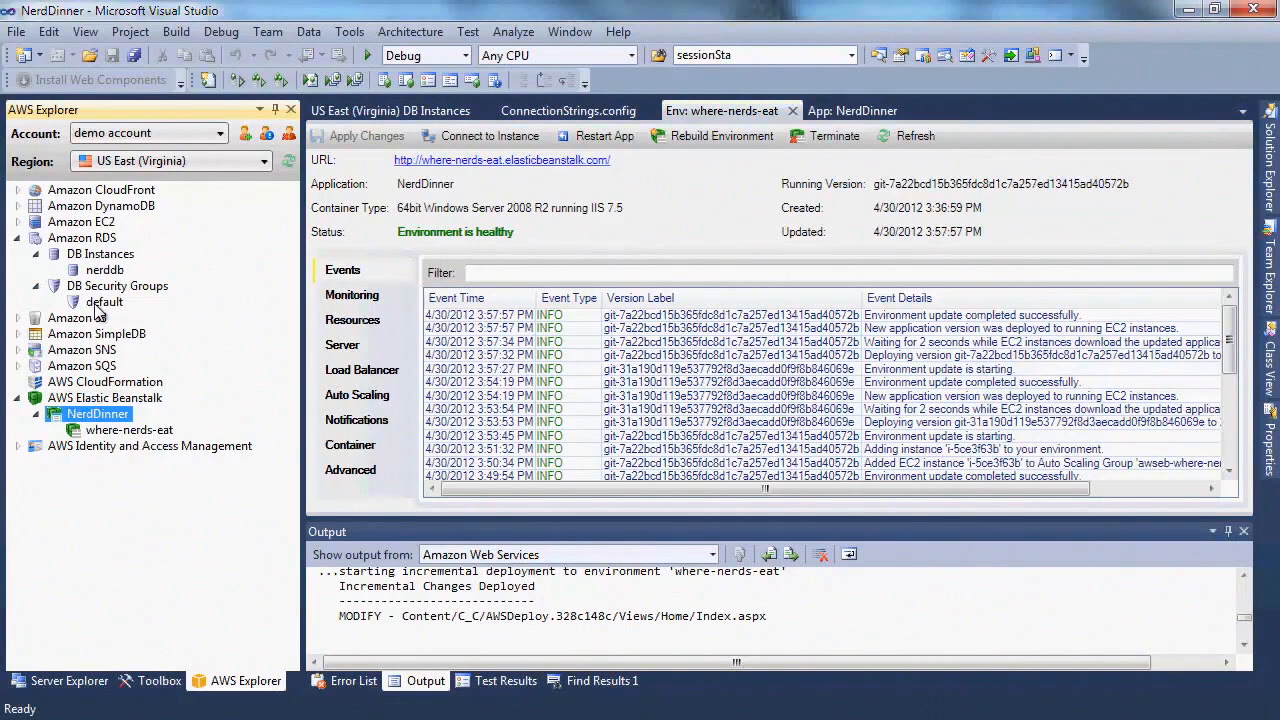
click(104, 302)
double_click(104, 302)
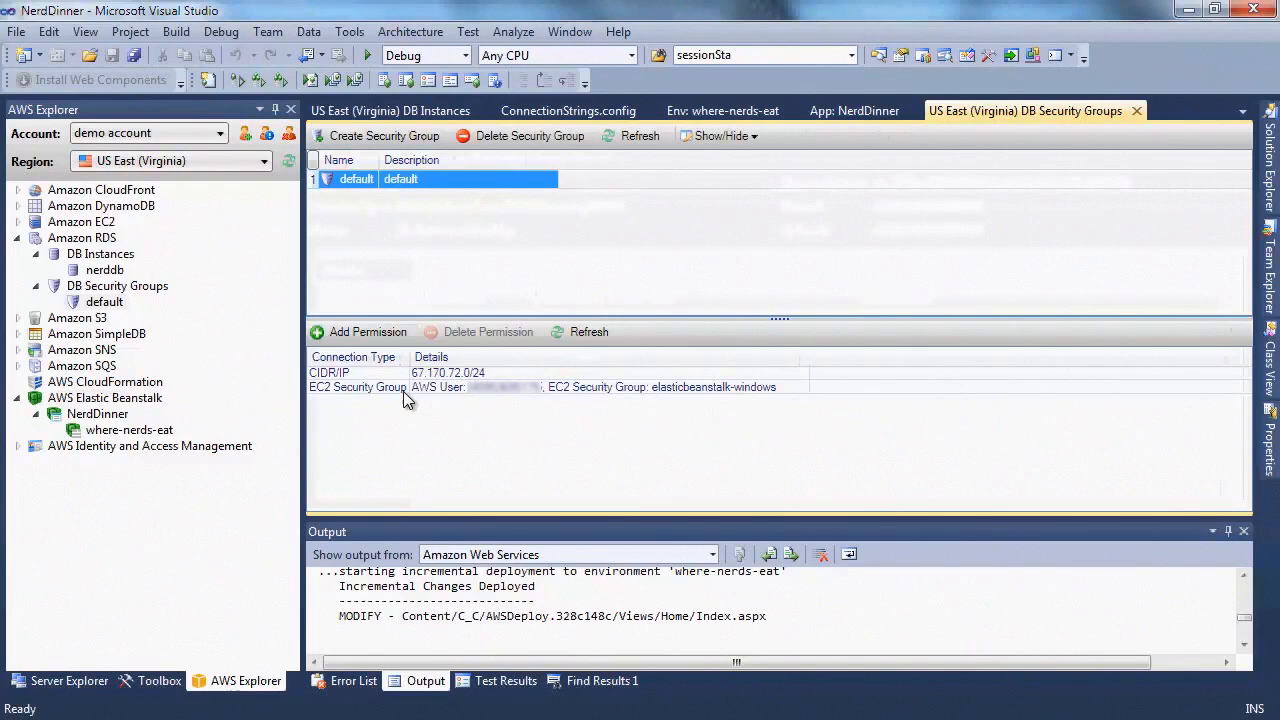
click(377, 338)
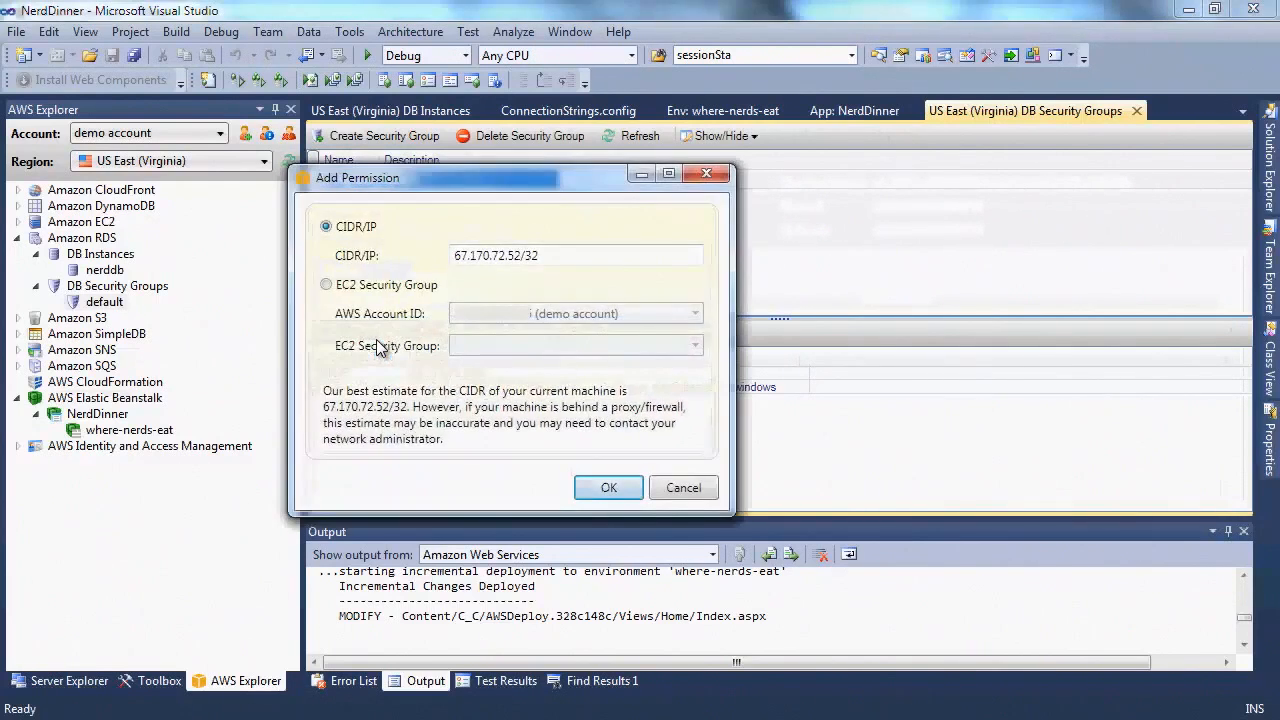
click(670, 495)
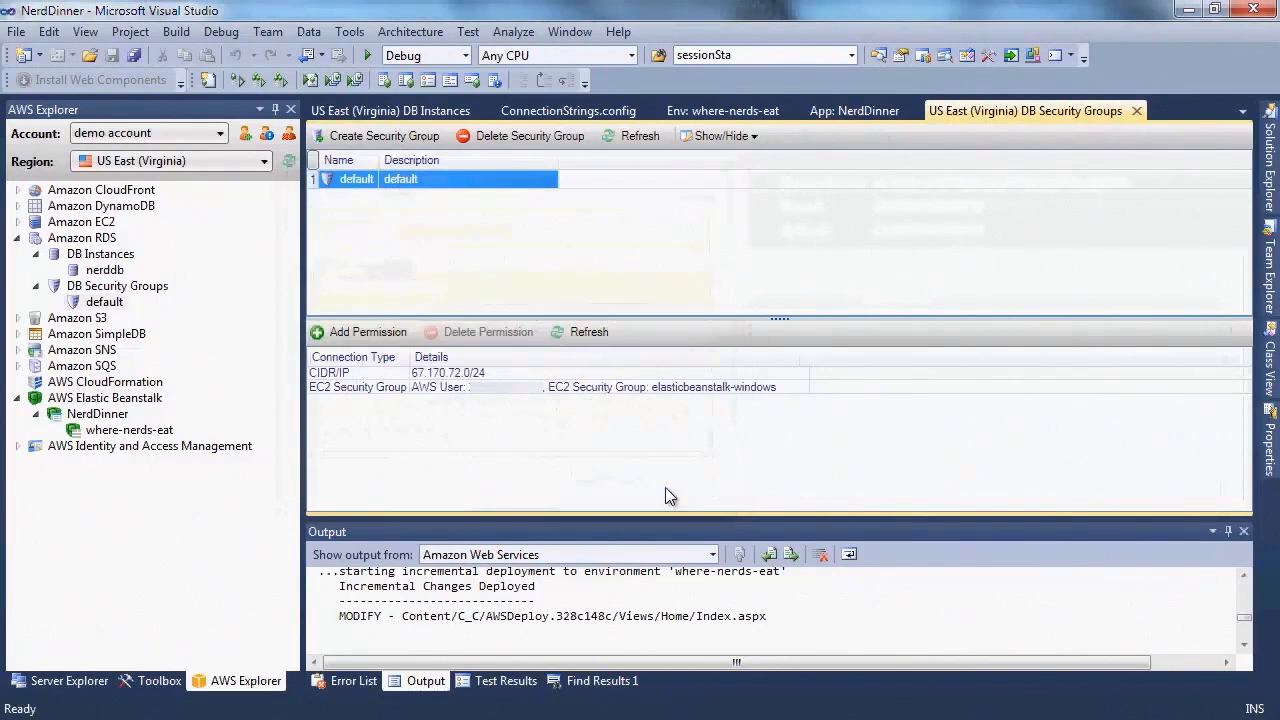
click(470, 373)
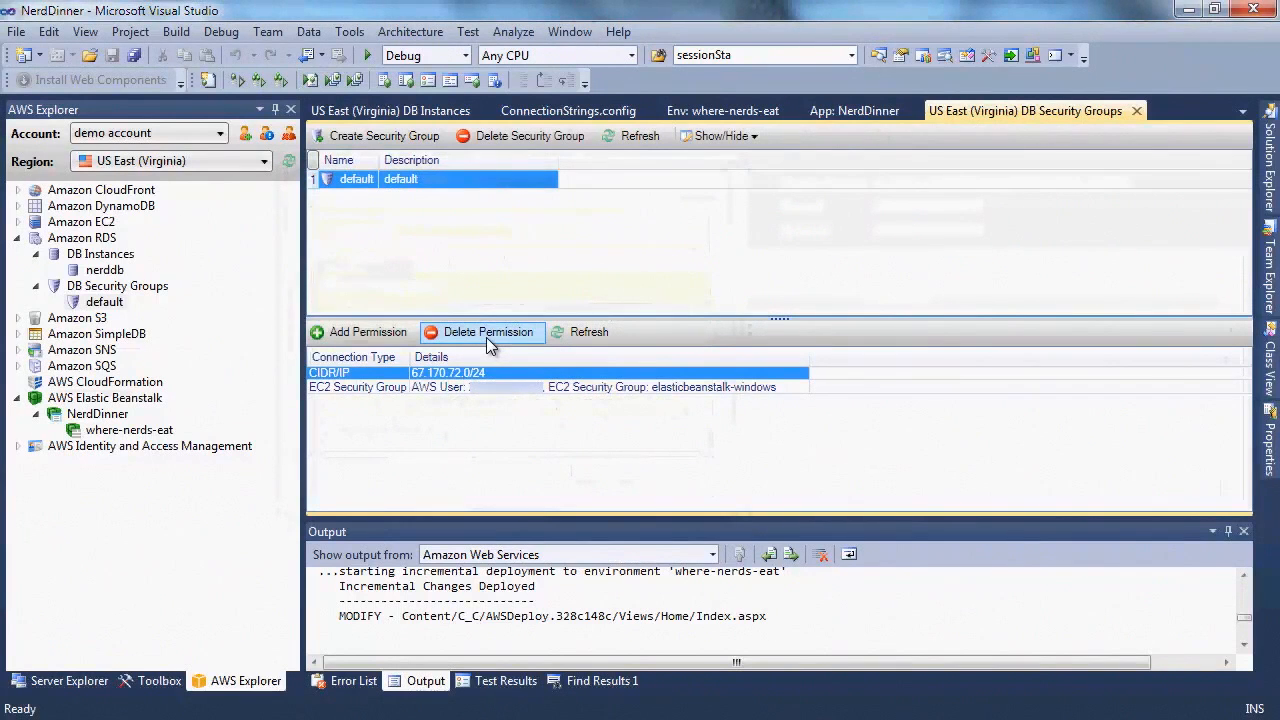
click(486, 337)
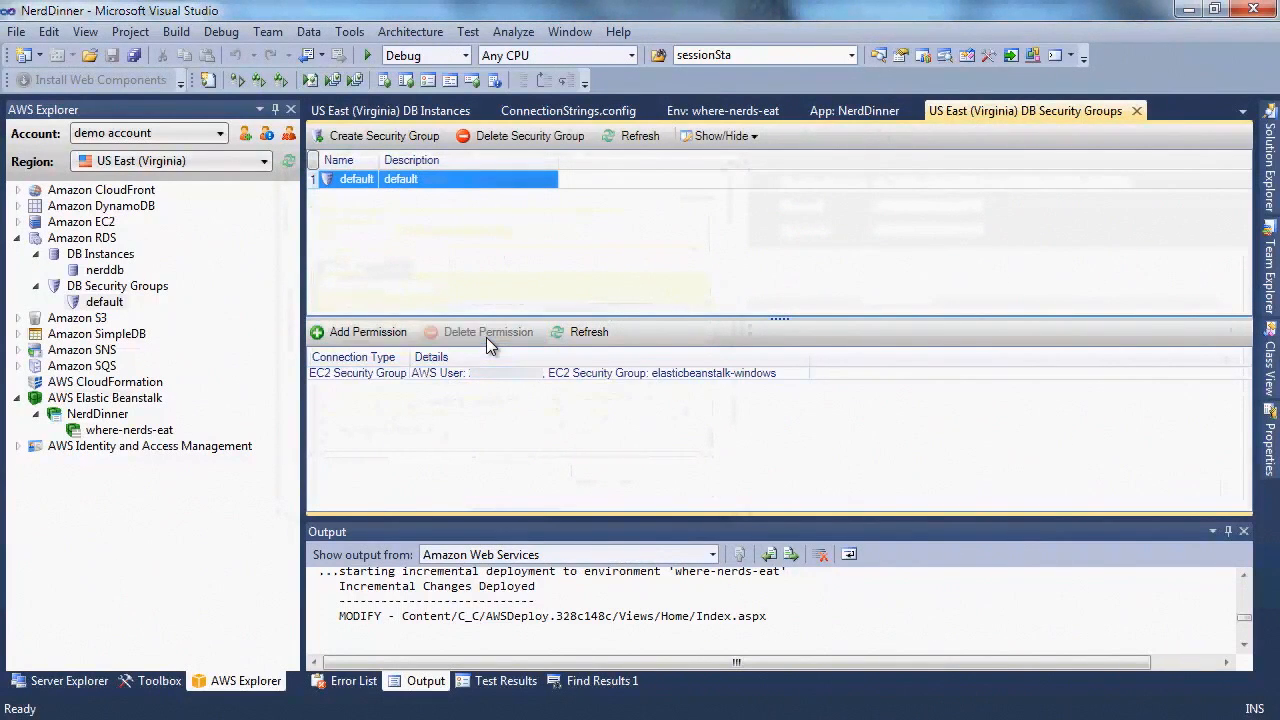